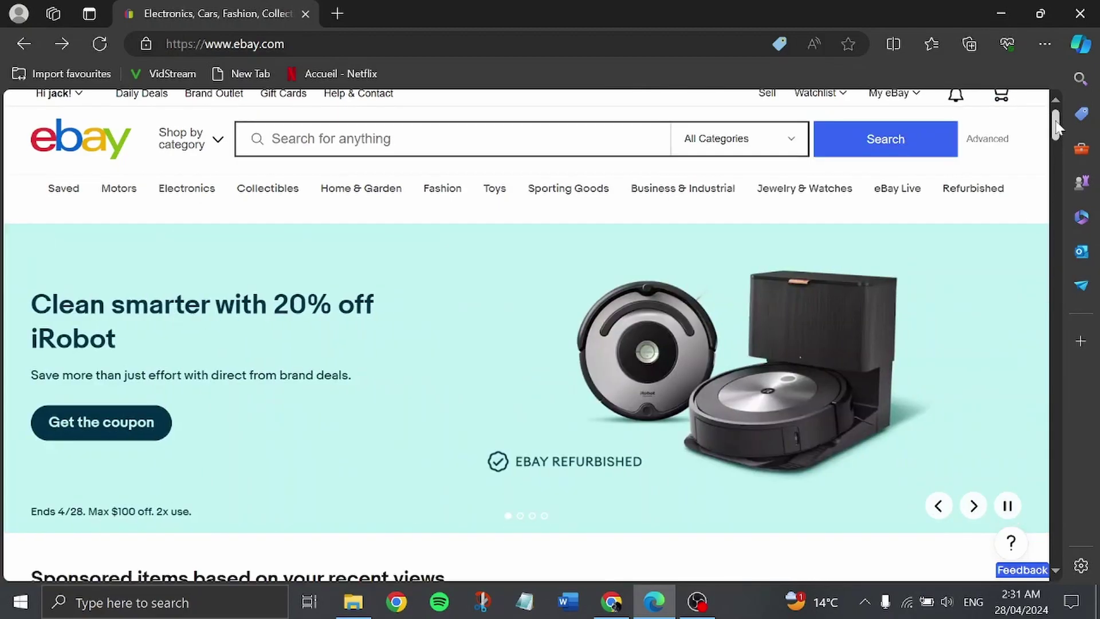
mouse_move(1058, 125)
mouse_down()
mouse_move(1071, 290)
mouse_move(1057, 103)
mouse_up()
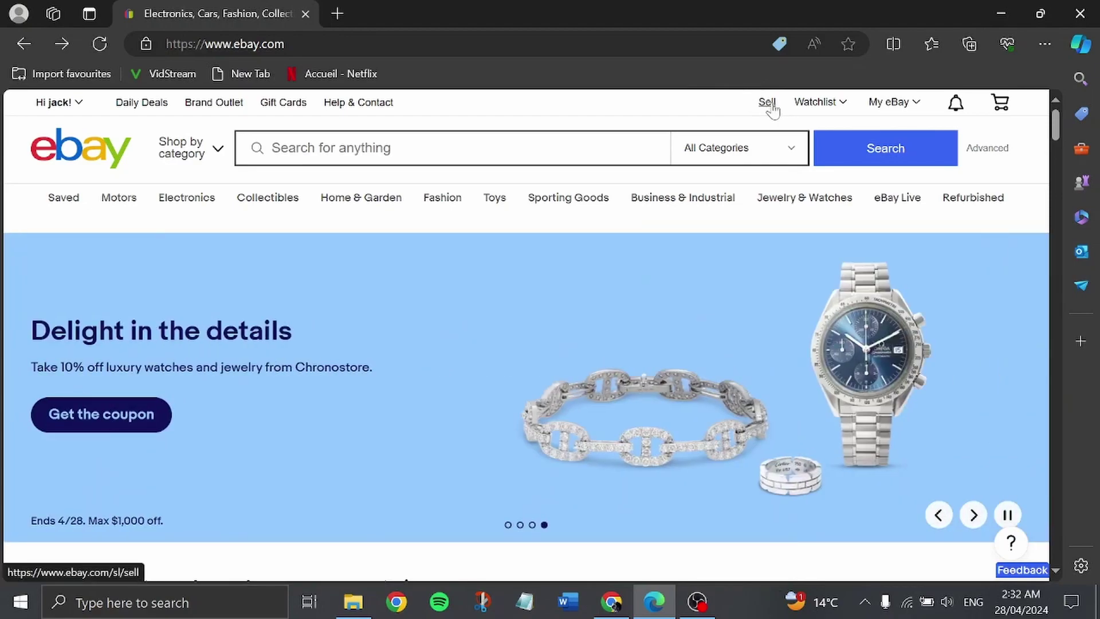
- Start a new eBay listing for 'ebooks' from the Sell page
click(768, 102)
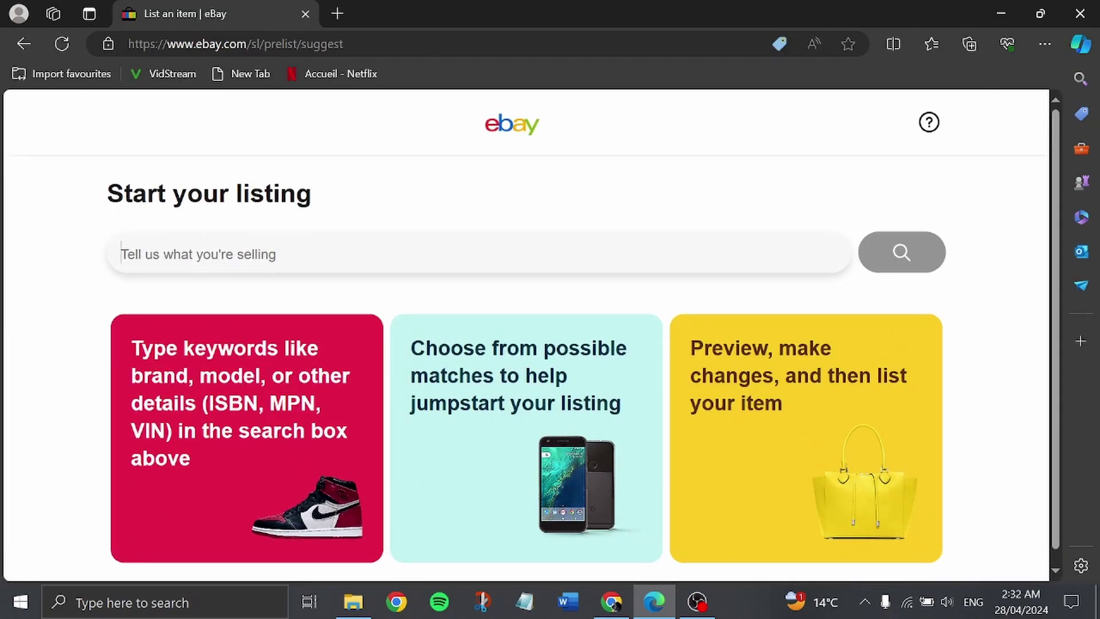
text(ebooks)
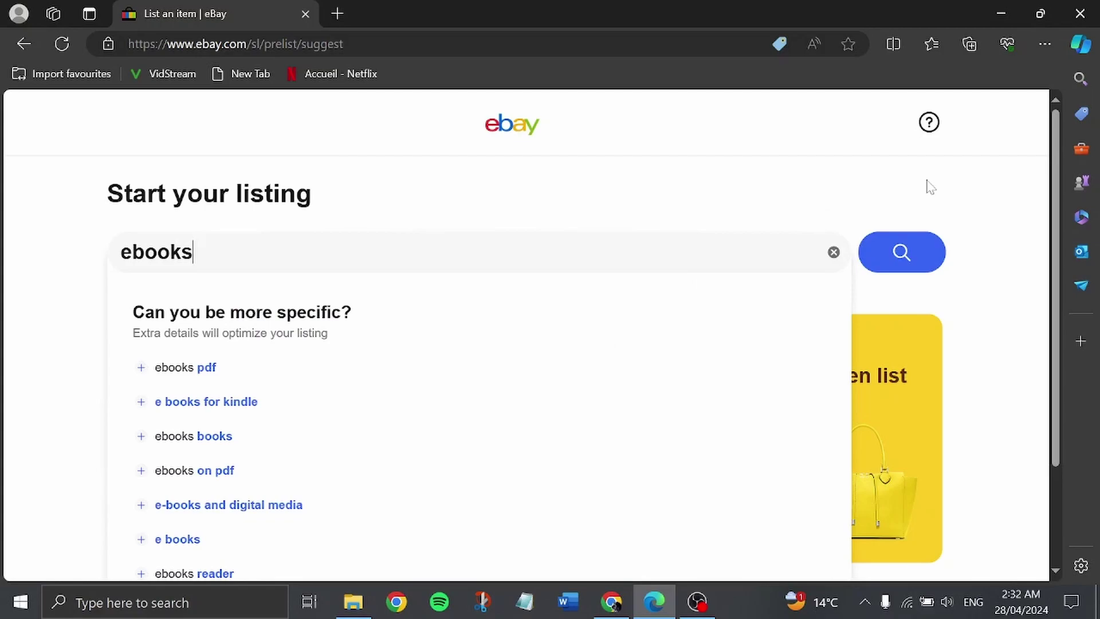
- Search listing suggestions for 'ebooks' and choose Books & Magazines > Books
click(901, 255)
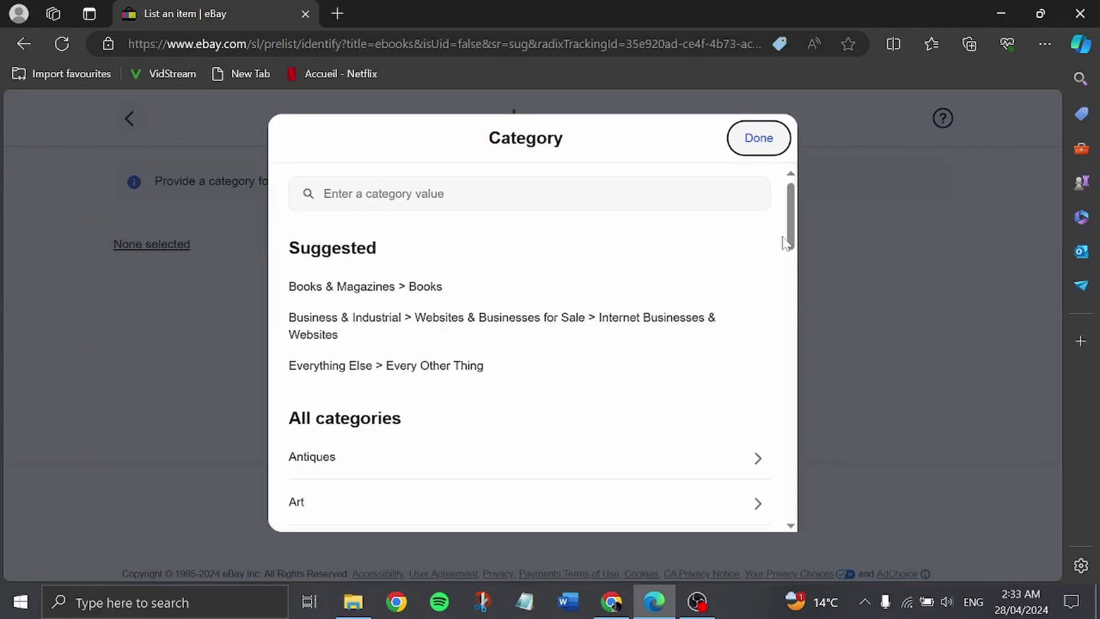
mouse_move(790, 244)
mouse_down()
mouse_move(795, 277)
mouse_move(791, 197)
mouse_up()
click(392, 290)
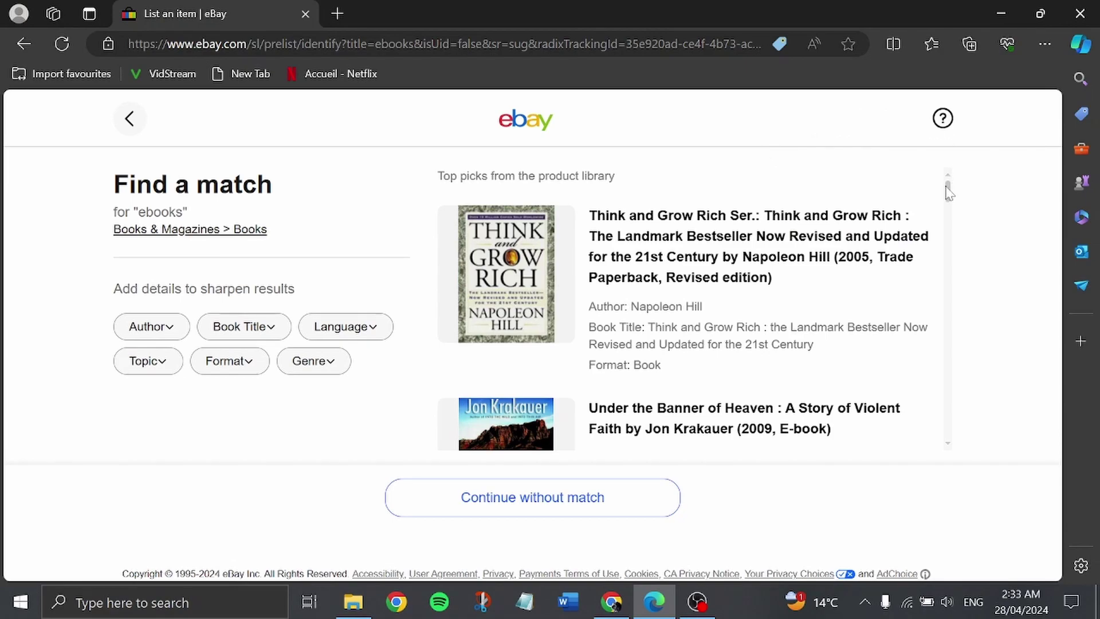
mouse_move(950, 192)
mouse_down()
mouse_move(949, 241)
mouse_move(950, 172)
mouse_up()
- Browse the Author, Book Title, Language and Topic filter options without applying any
click(157, 326)
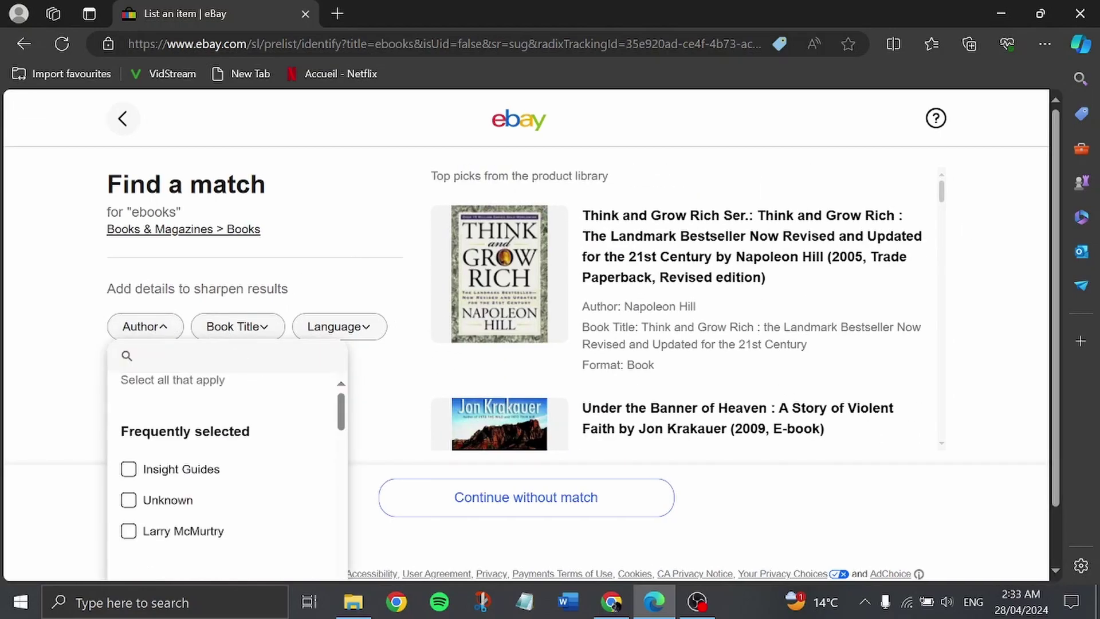
drag(342, 402, 341, 419)
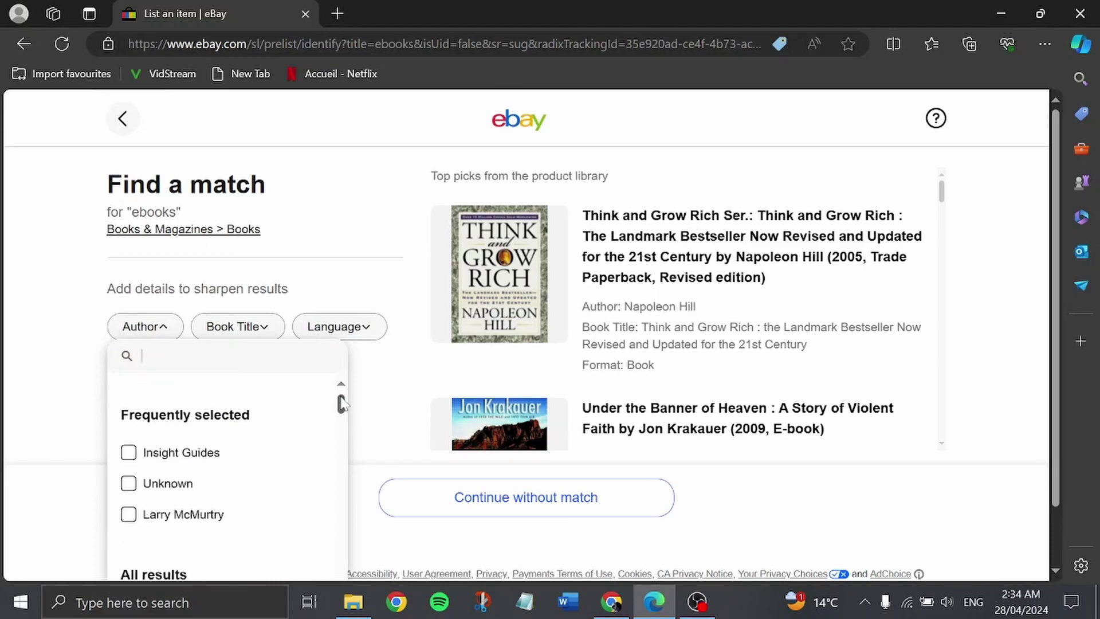
click(237, 327)
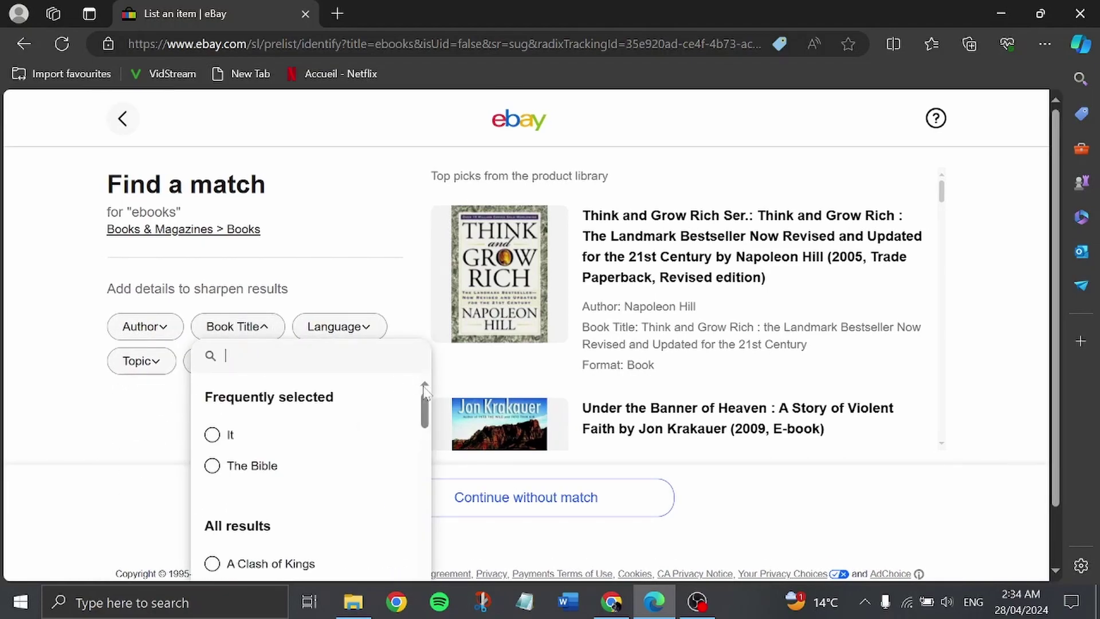
drag(427, 405, 428, 430)
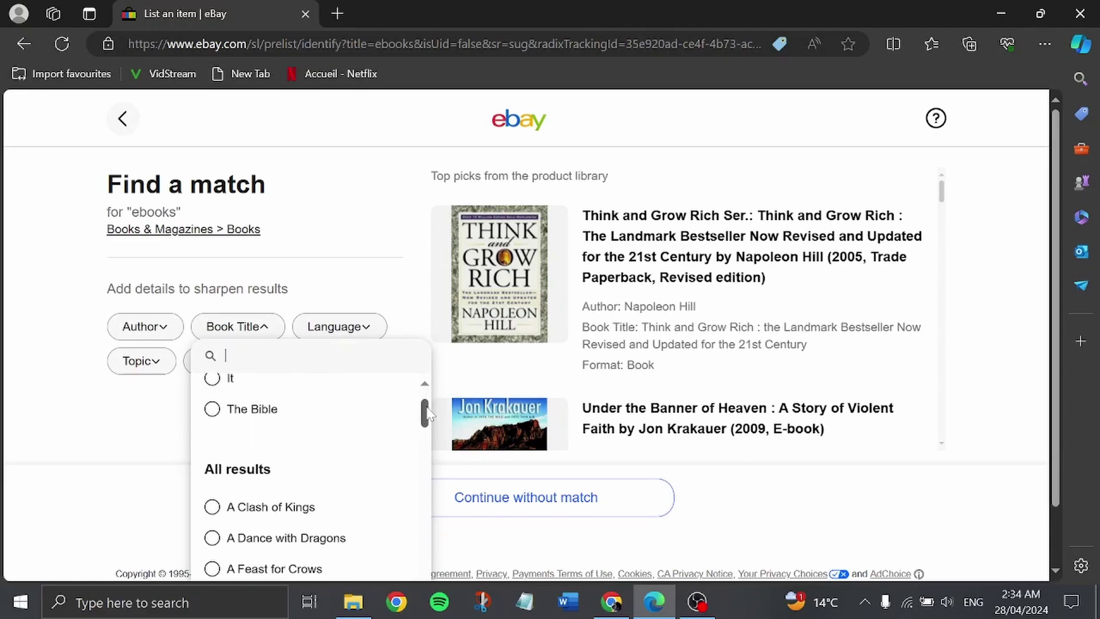
click(344, 325)
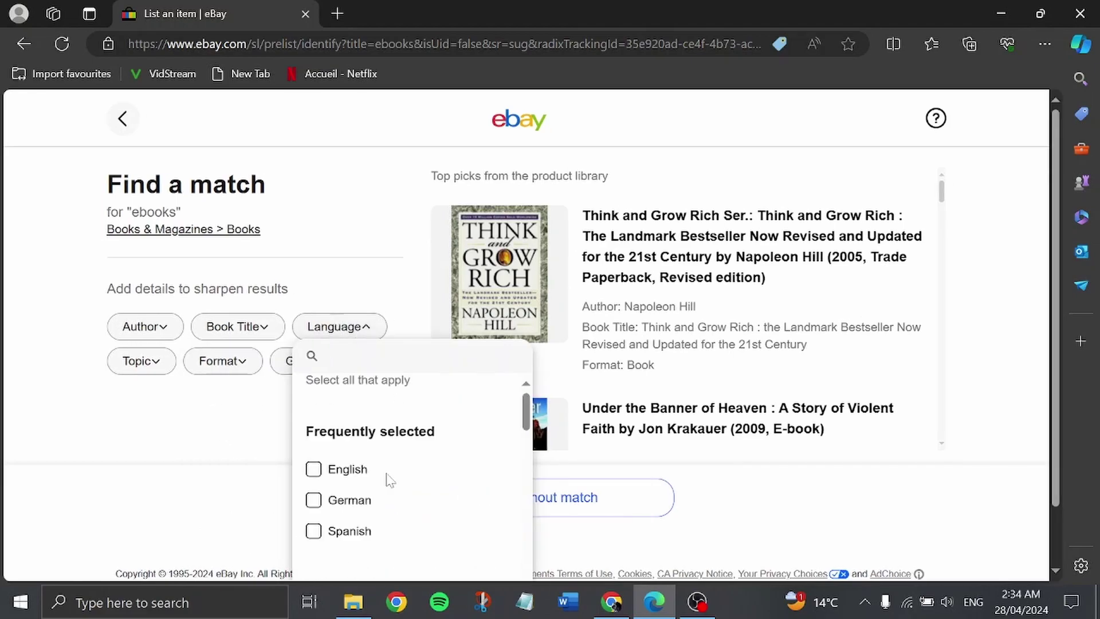
click(140, 361)
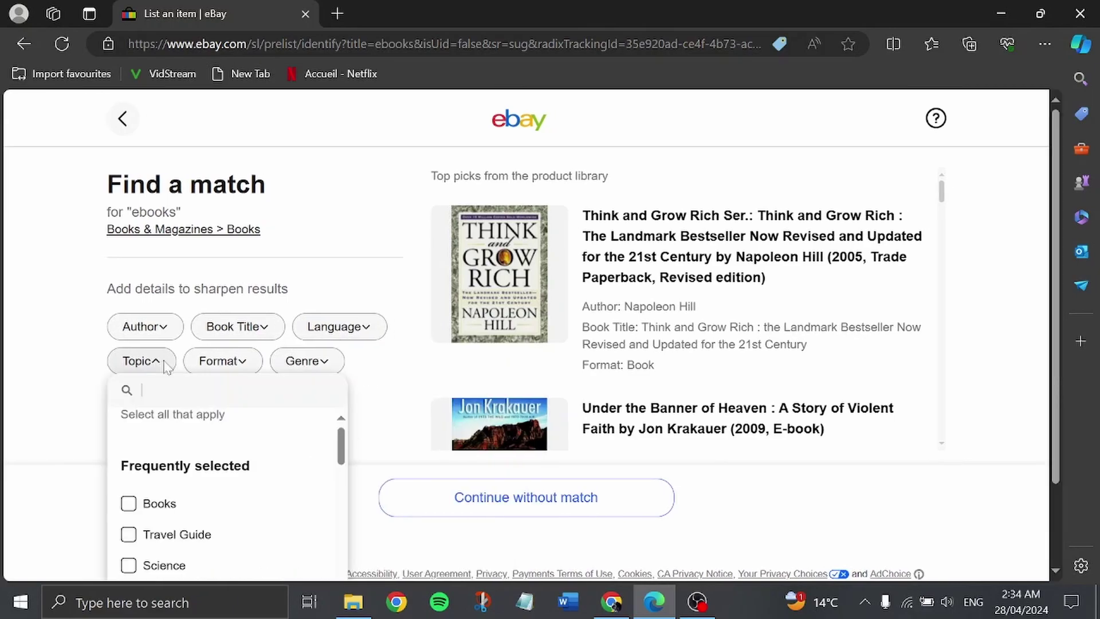
drag(342, 440, 342, 464)
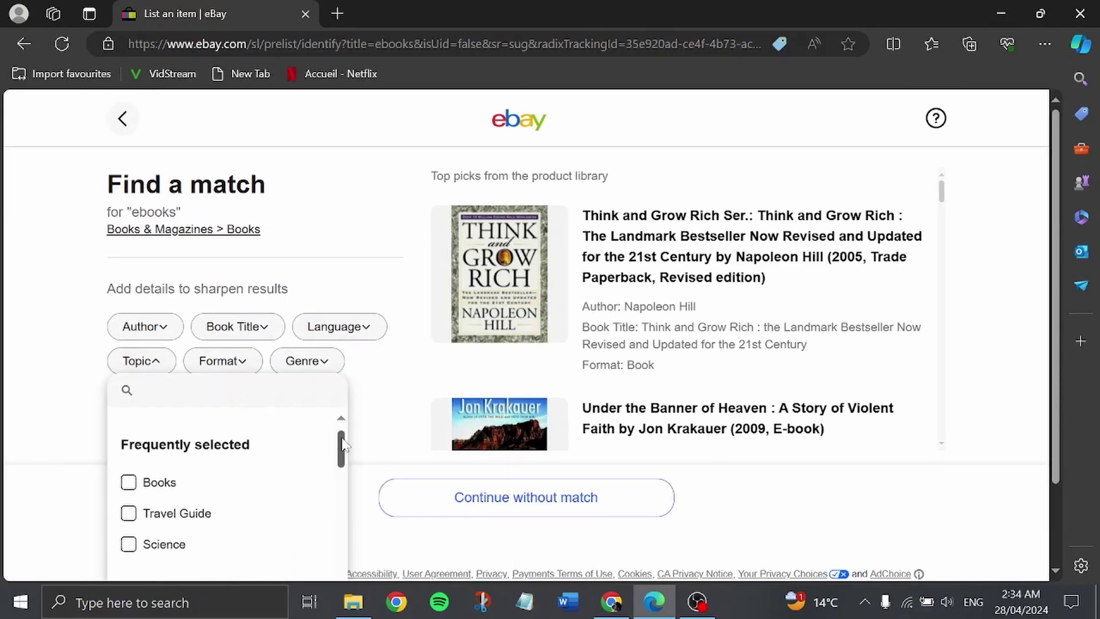
click(516, 534)
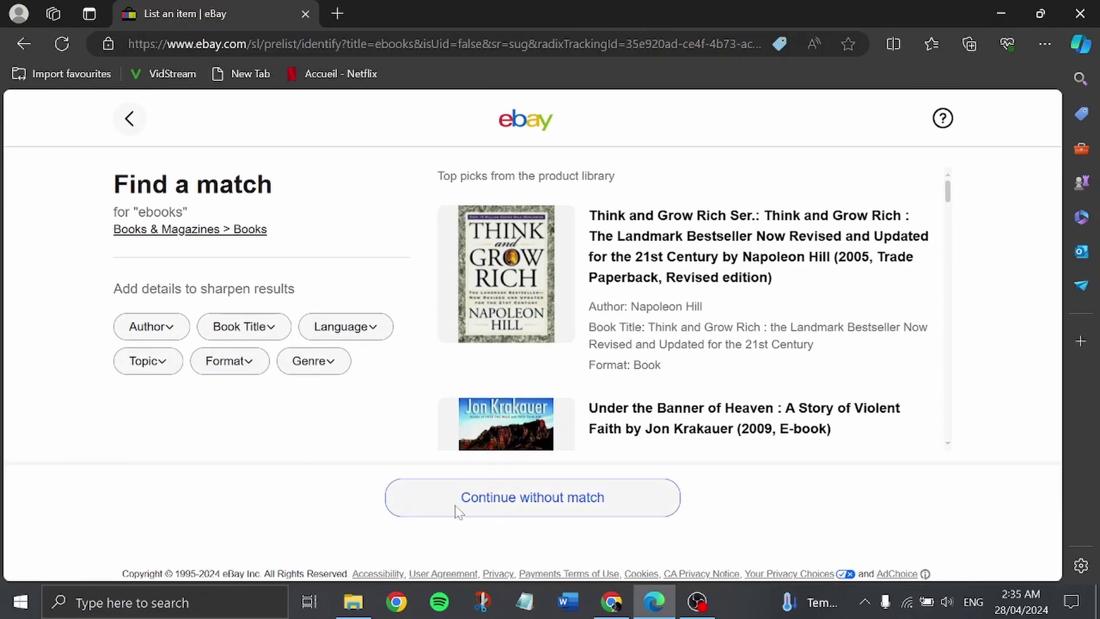
- Continue without a library match, set condition to Good, and open the listing form
click(579, 500)
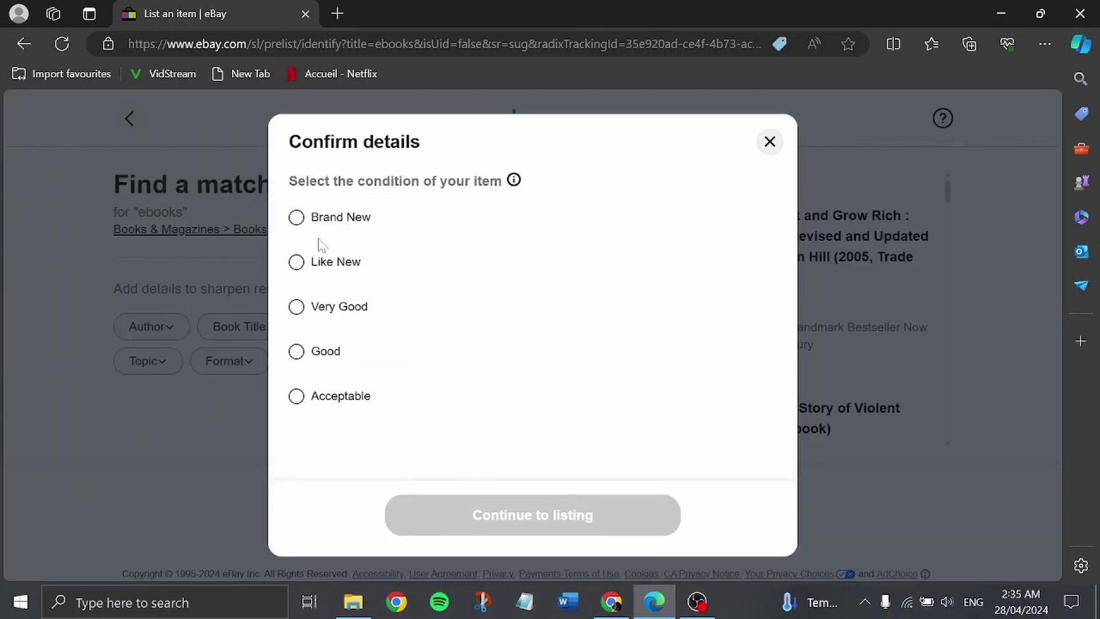
click(297, 352)
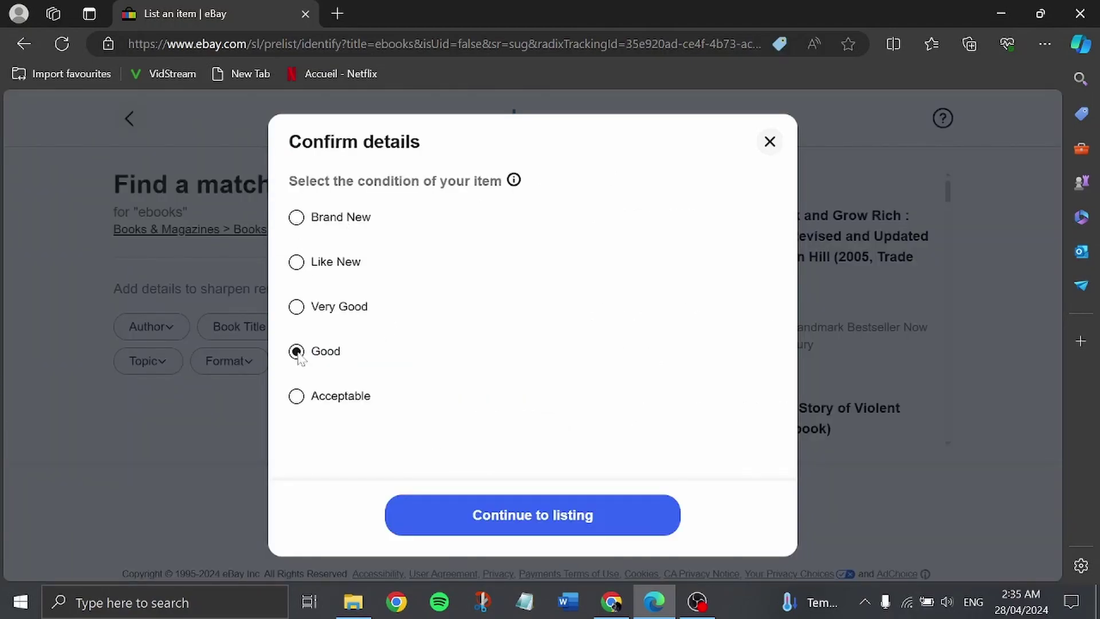
click(517, 516)
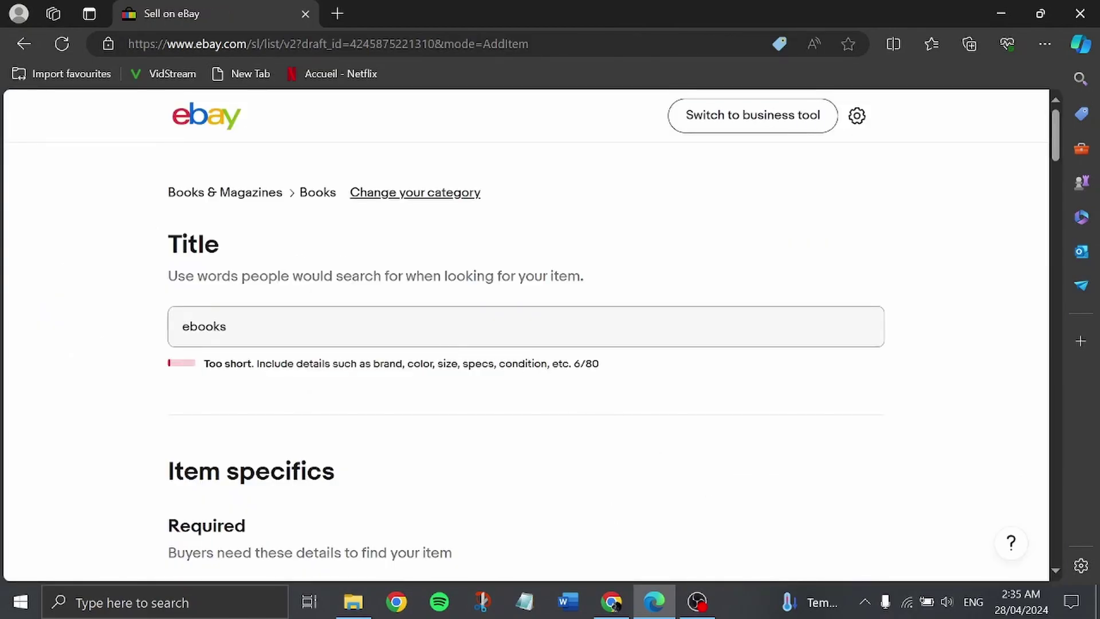
scroll(822, 283, down, 4)
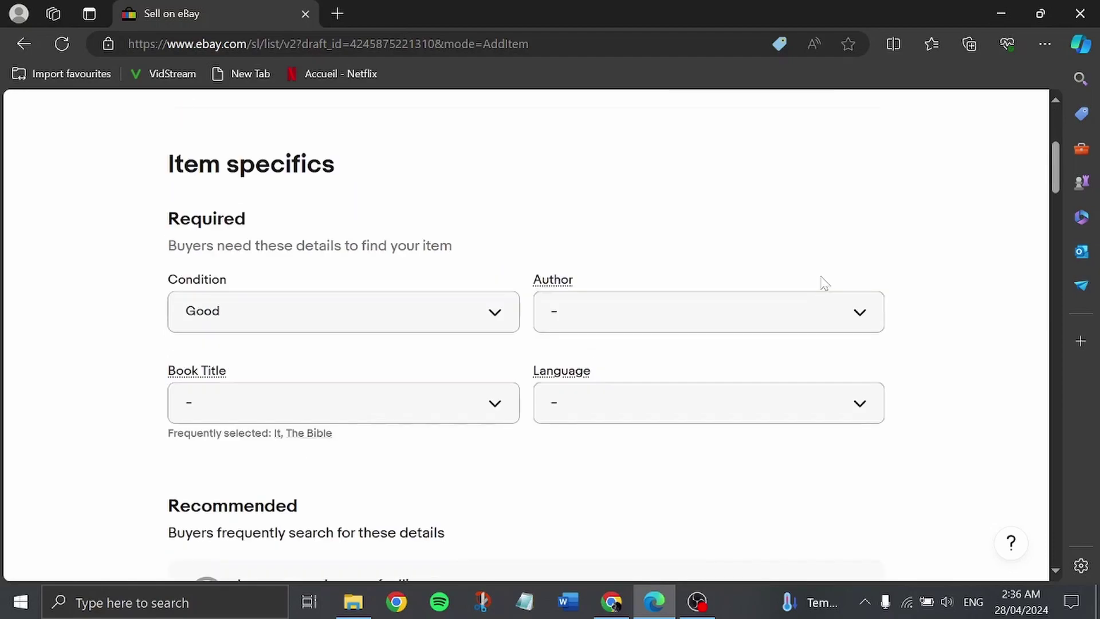
scroll(823, 283, down, 1)
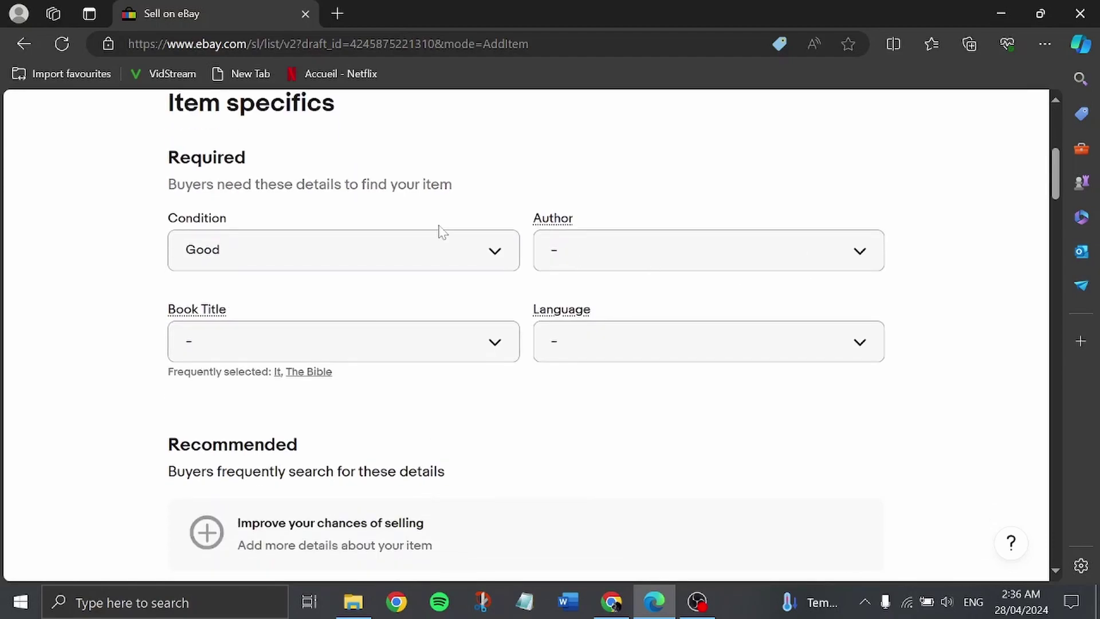
- Review the condition choices and set Author to Unknown
click(397, 260)
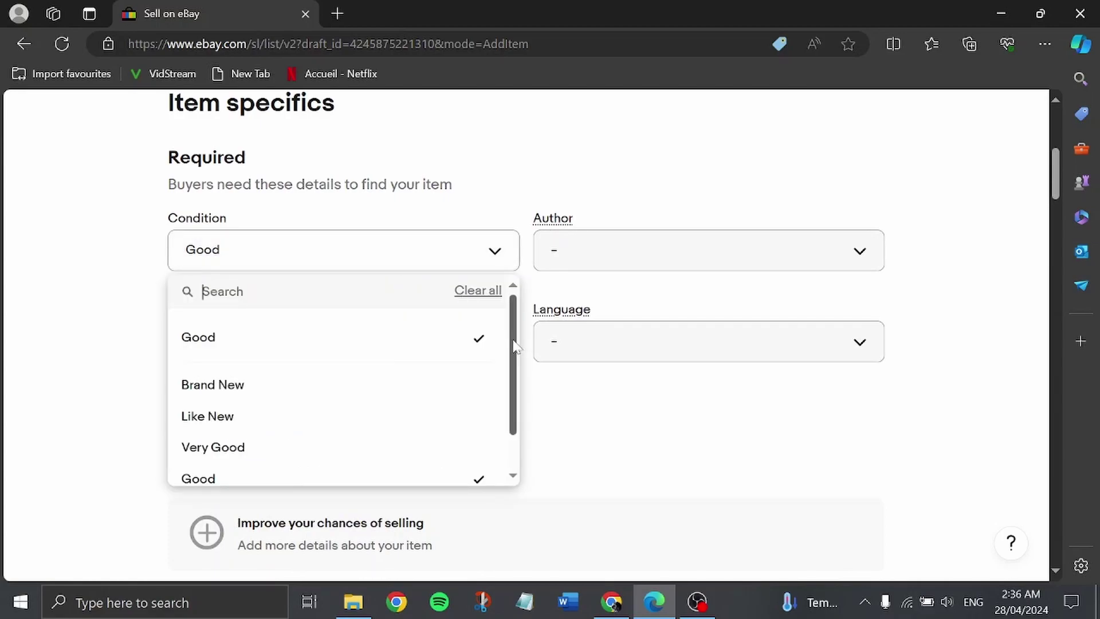
drag(515, 344, 519, 388)
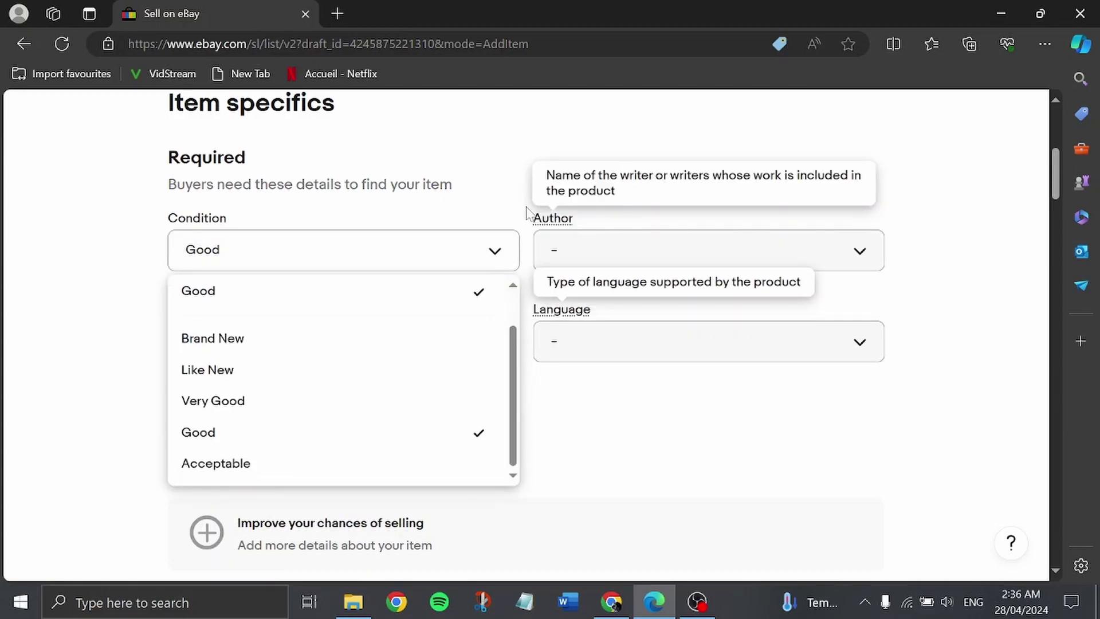
click(626, 250)
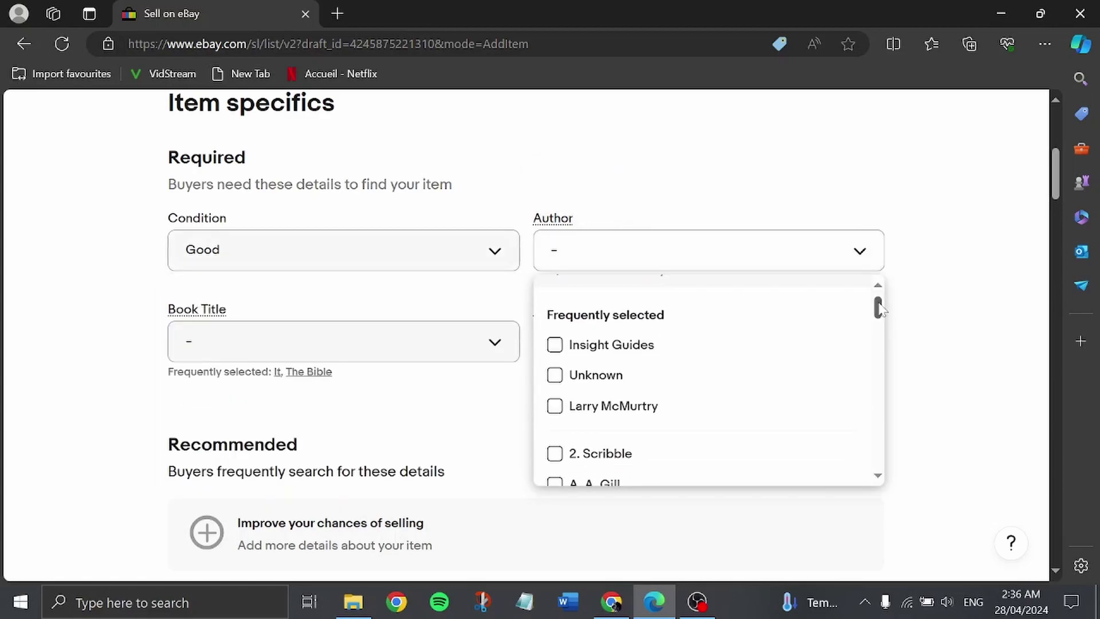
click(596, 396)
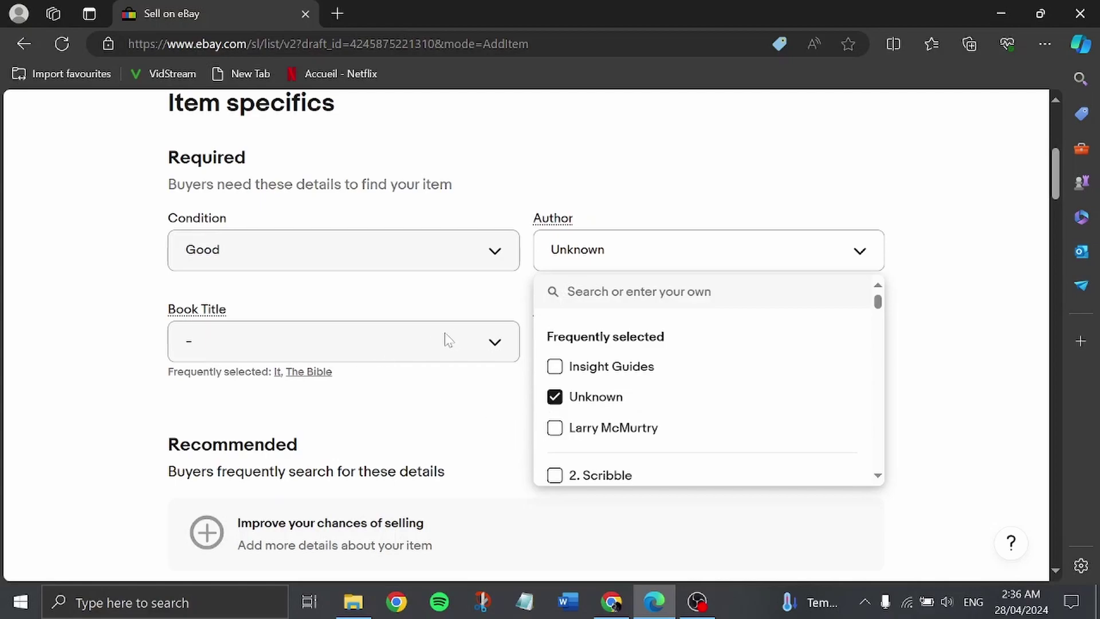
click(484, 349)
- Leave Book Title empty and set Language to English
click(483, 348)
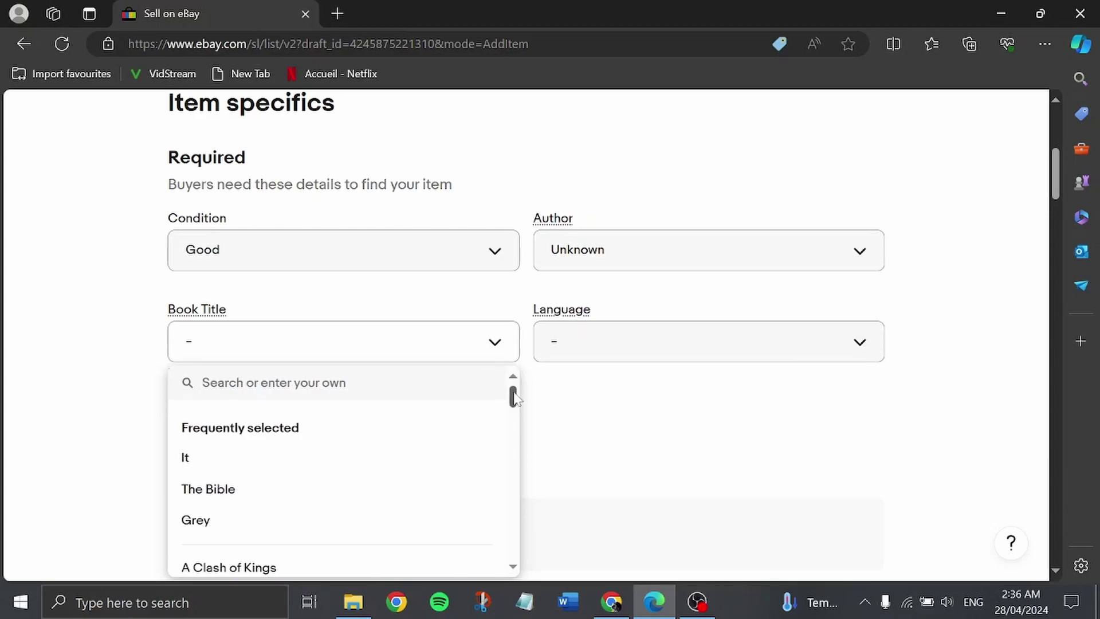
drag(515, 396, 514, 391)
click(597, 353)
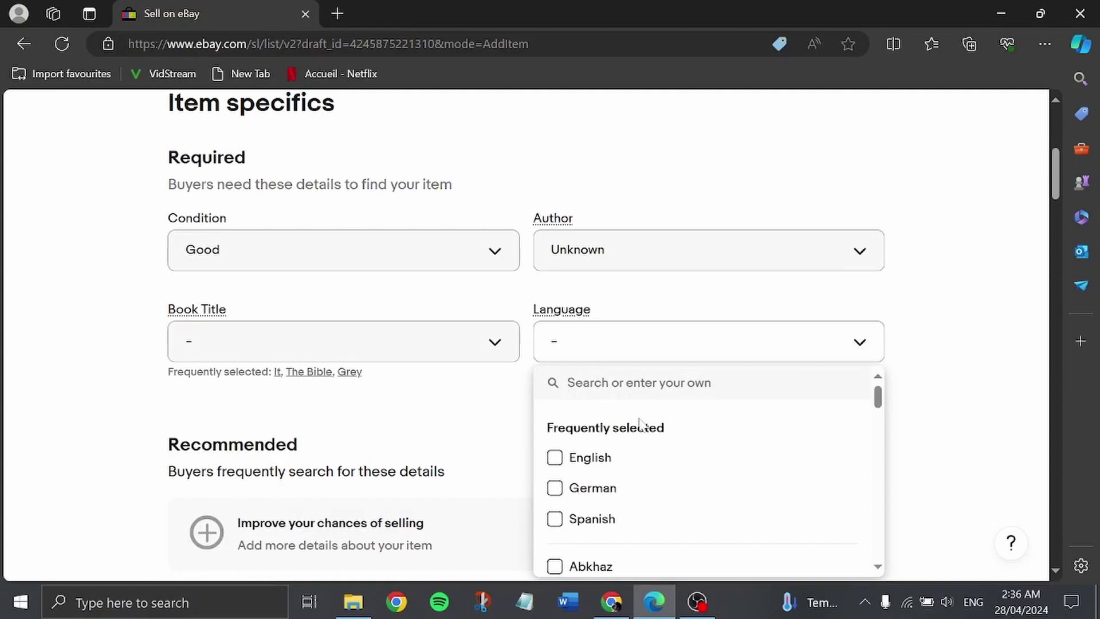
click(570, 465)
click(517, 451)
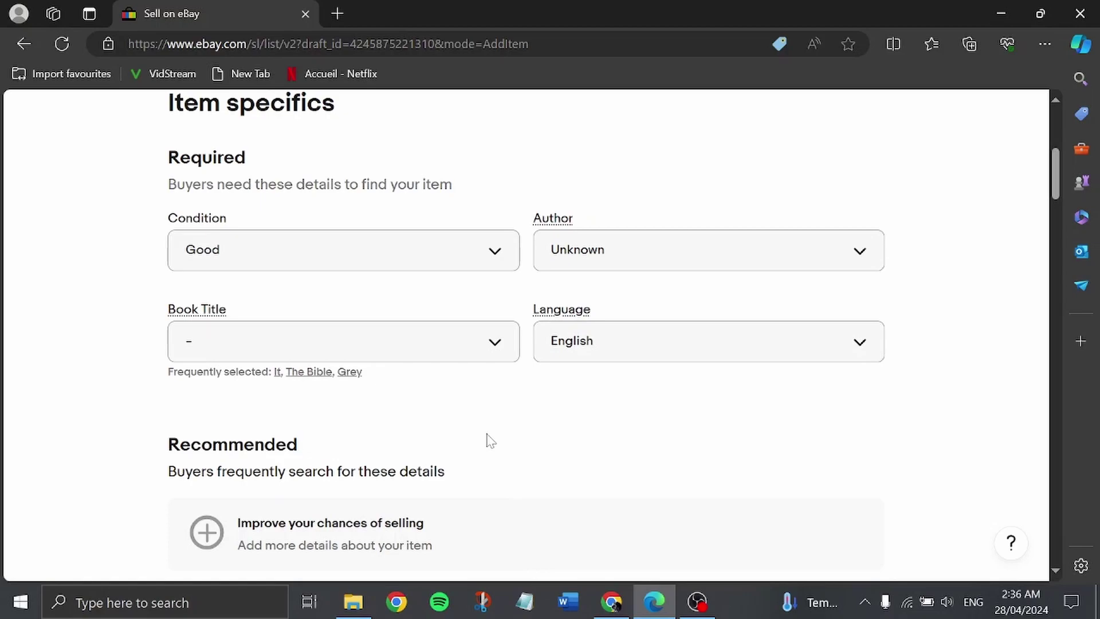
scroll(487, 440, down, 3)
scroll(486, 440, down, 1)
scroll(487, 441, down, 1)
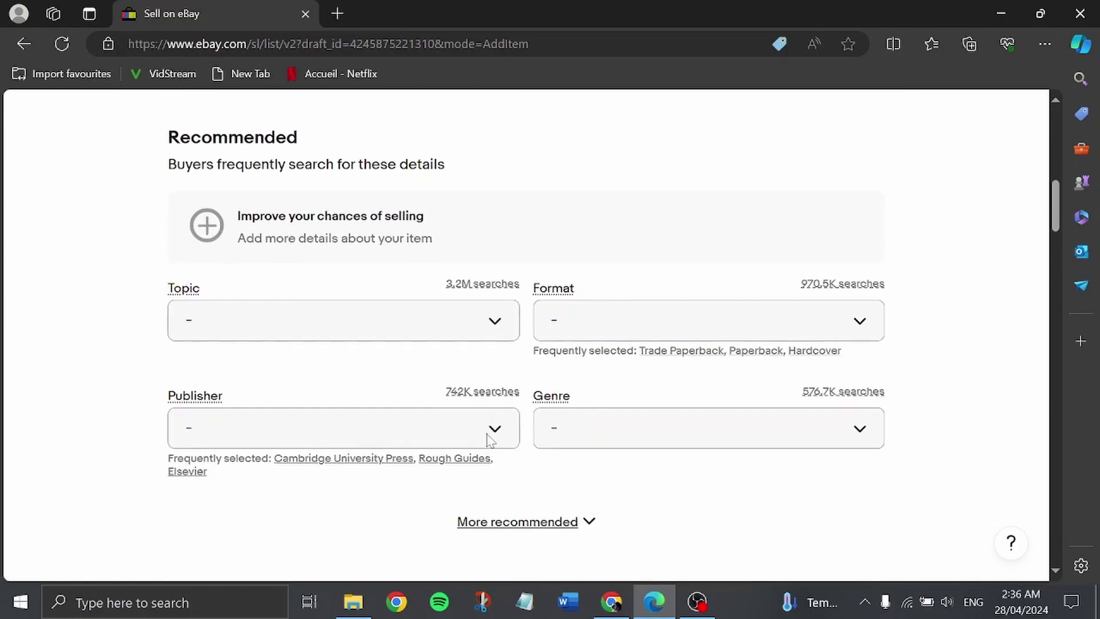
scroll(487, 441, down, 1)
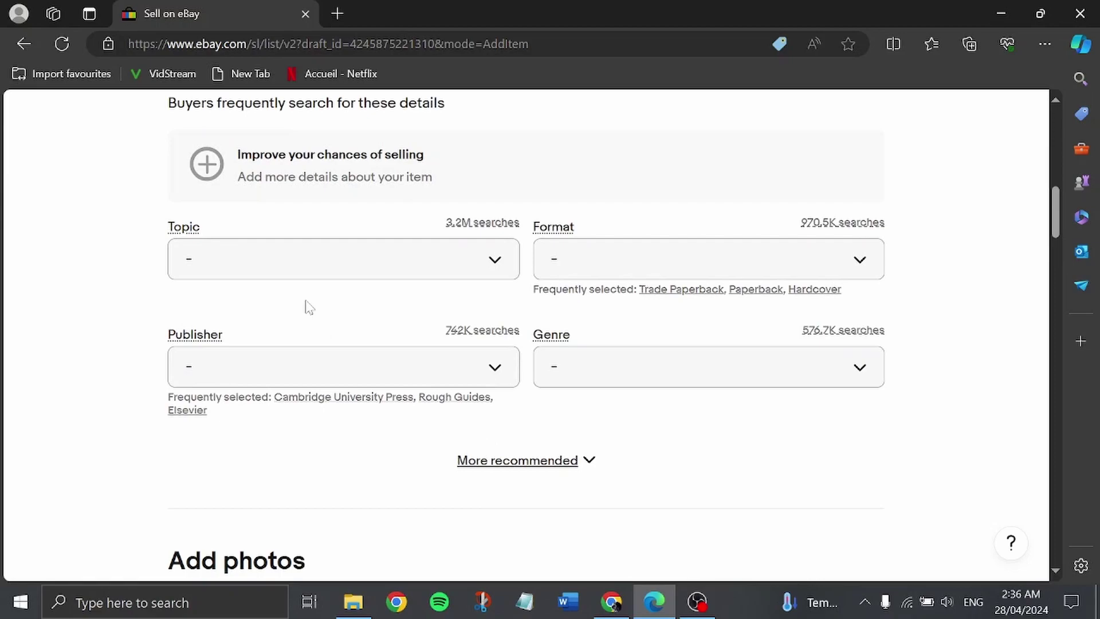
- Set the book's Topic to Books and Format to Paperback
click(364, 271)
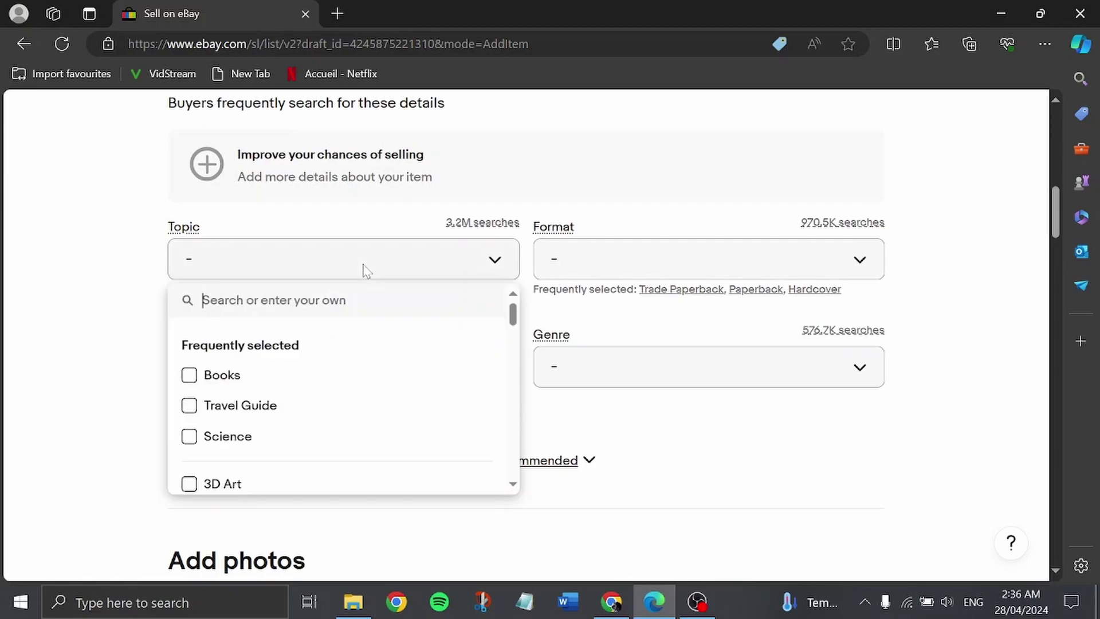
key(Down)
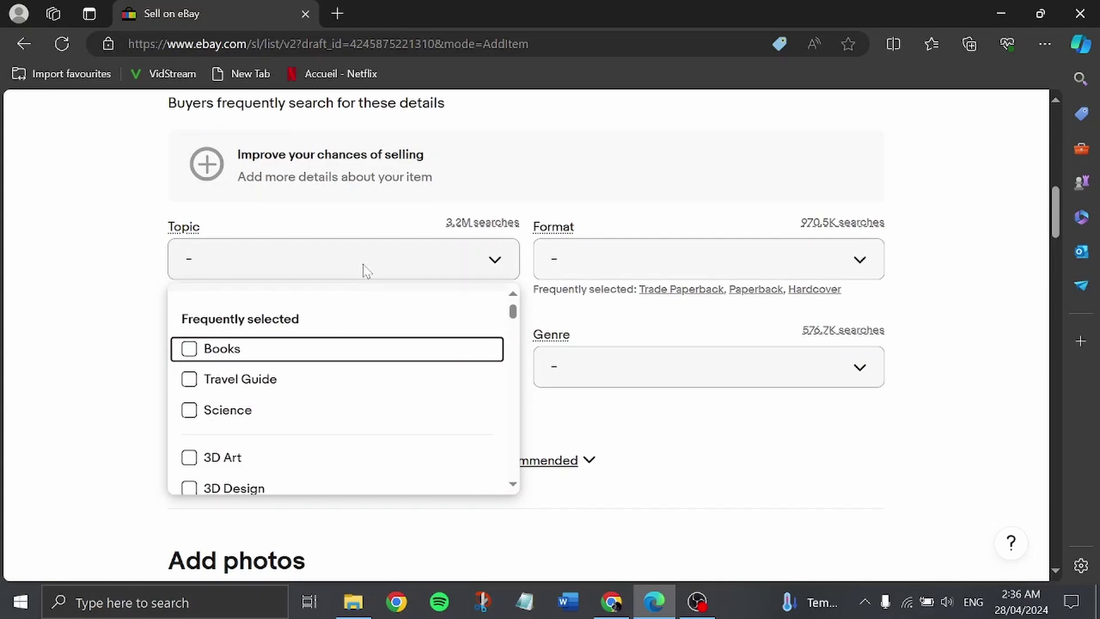
scroll(516, 310, up, 1)
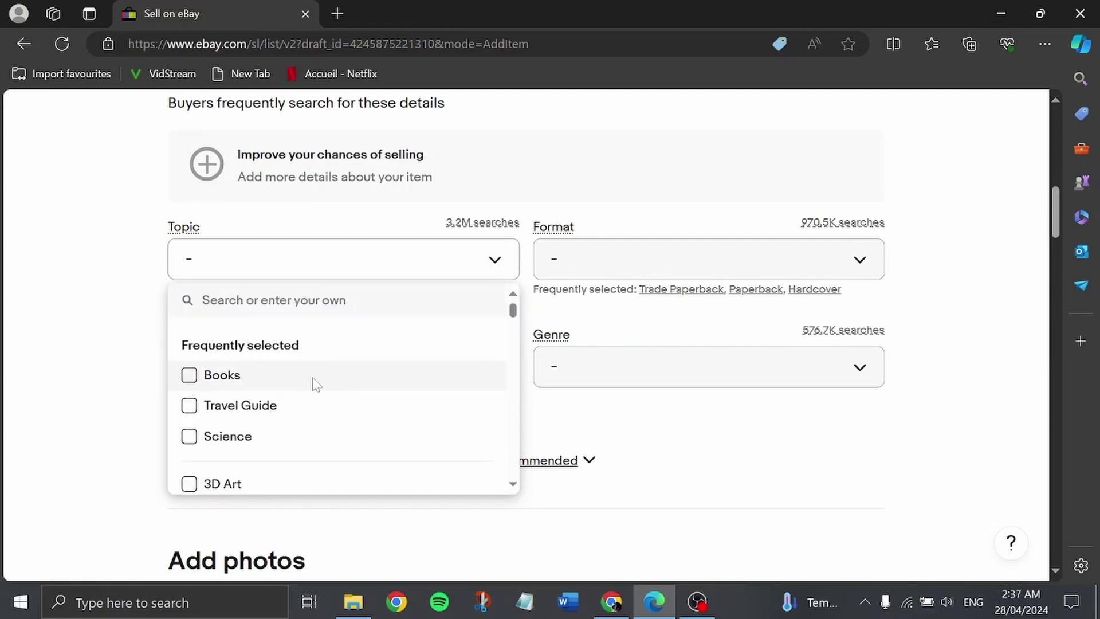
click(323, 383)
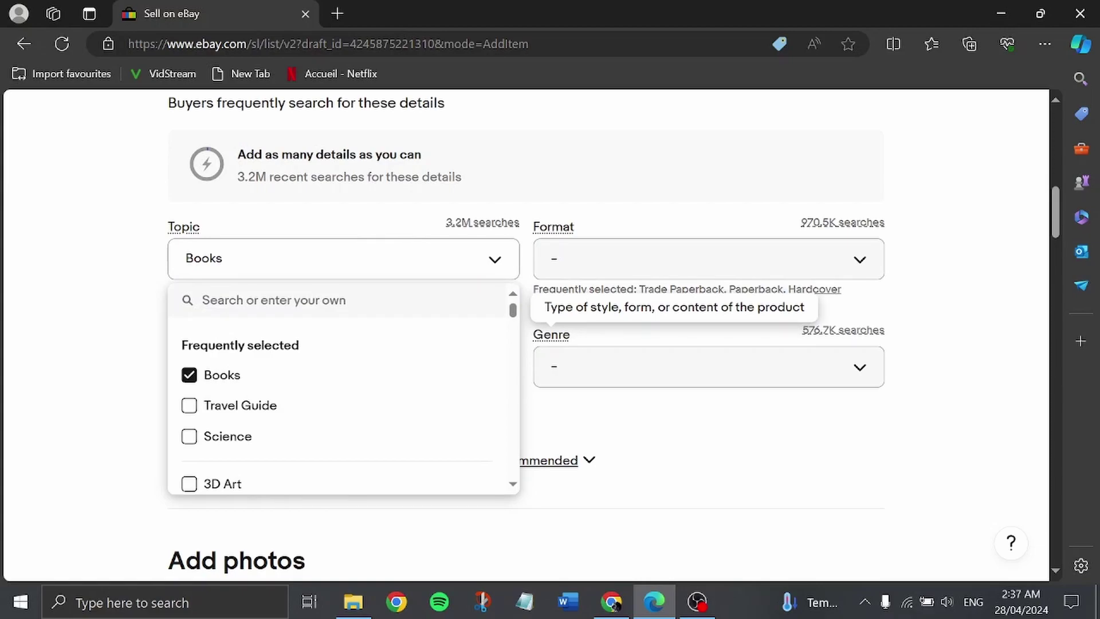
click(856, 255)
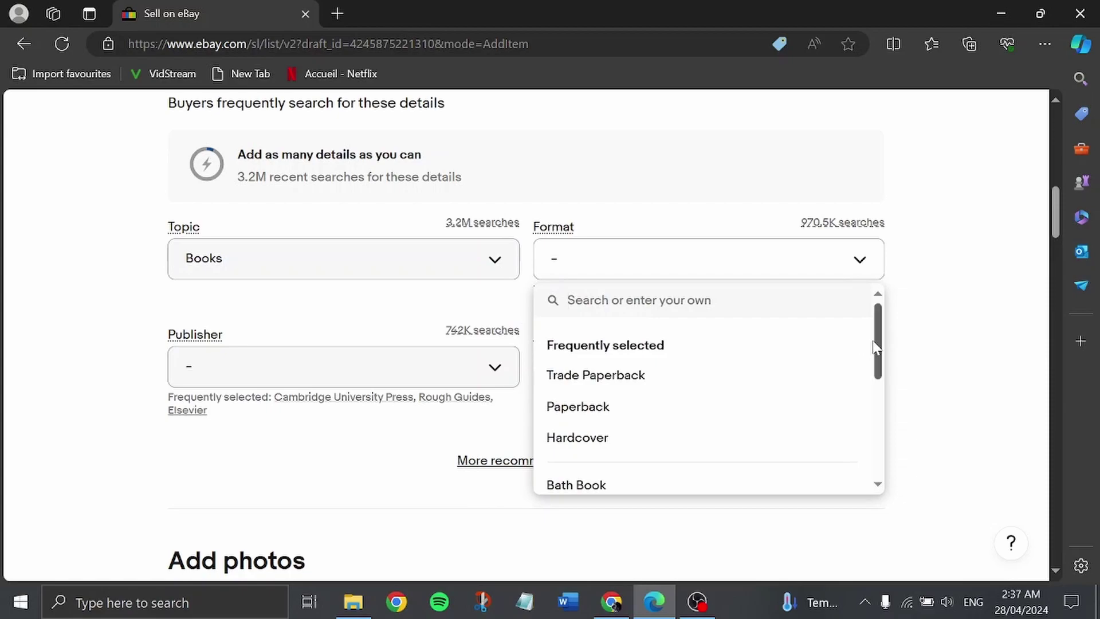
mouse_move(877, 347)
mouse_down()
mouse_move(900, 434)
mouse_move(888, 441)
mouse_move(874, 355)
mouse_up()
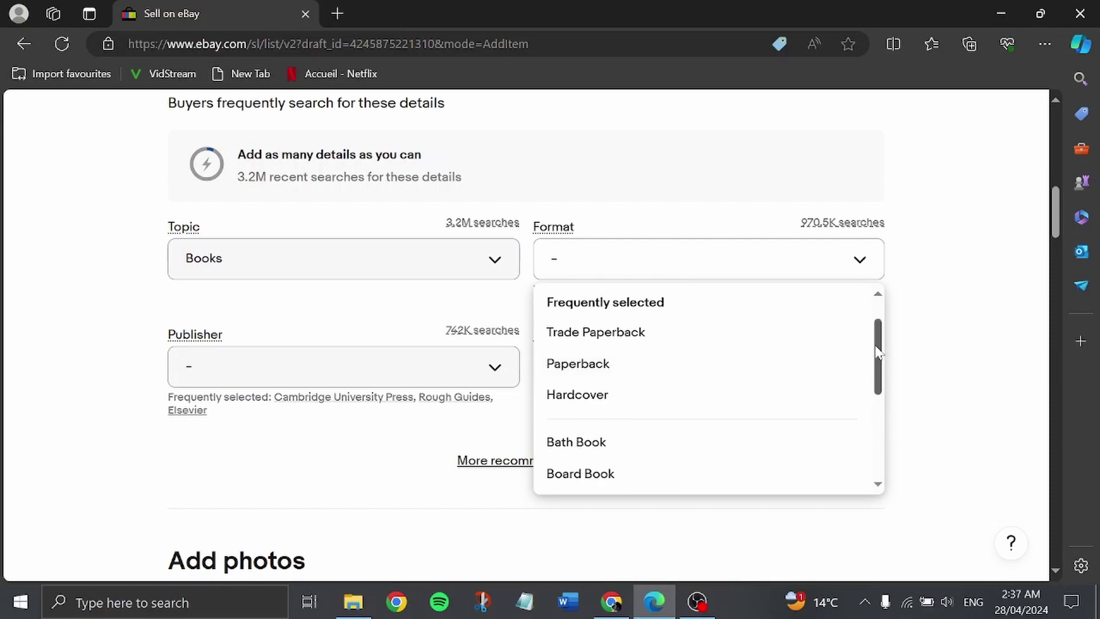
drag(878, 353, 877, 313)
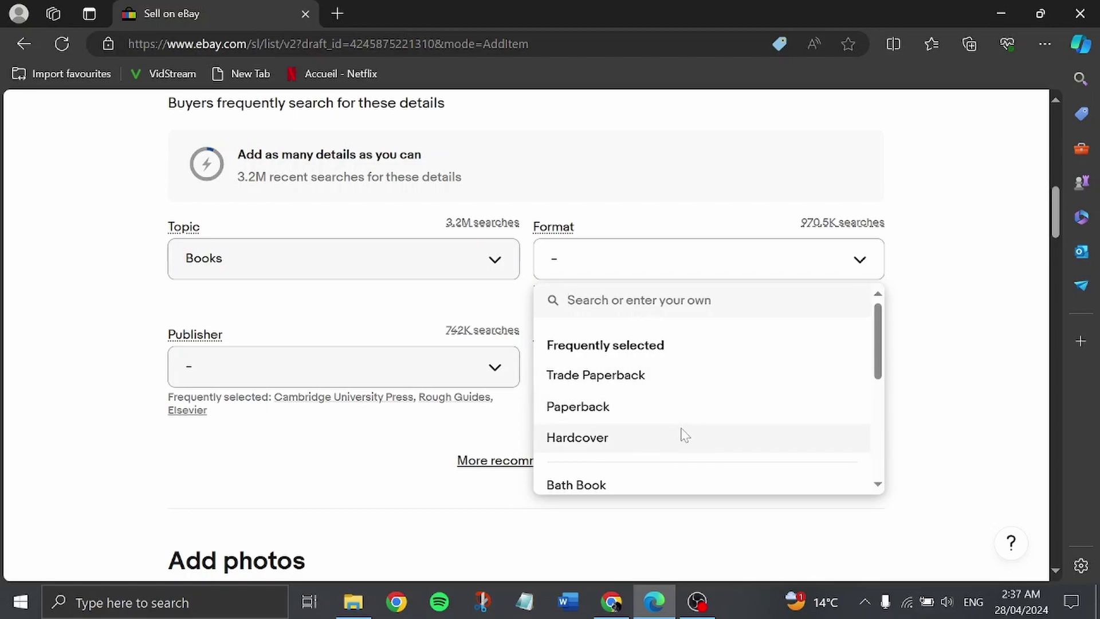
click(667, 412)
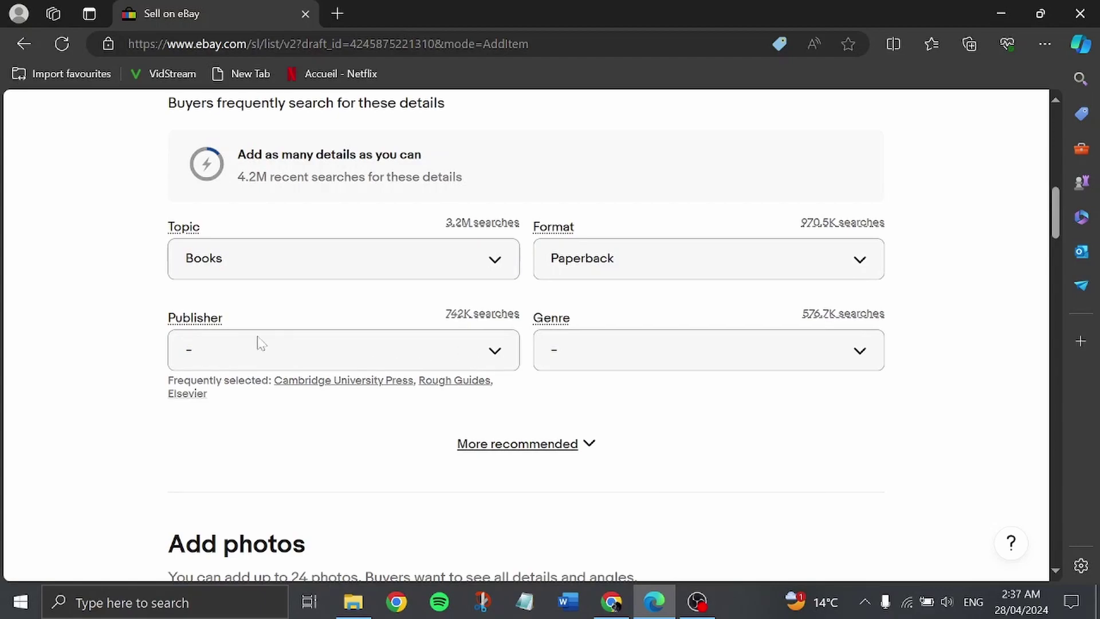
- Browse the Publisher and Genre choices, leaving both unset
click(288, 350)
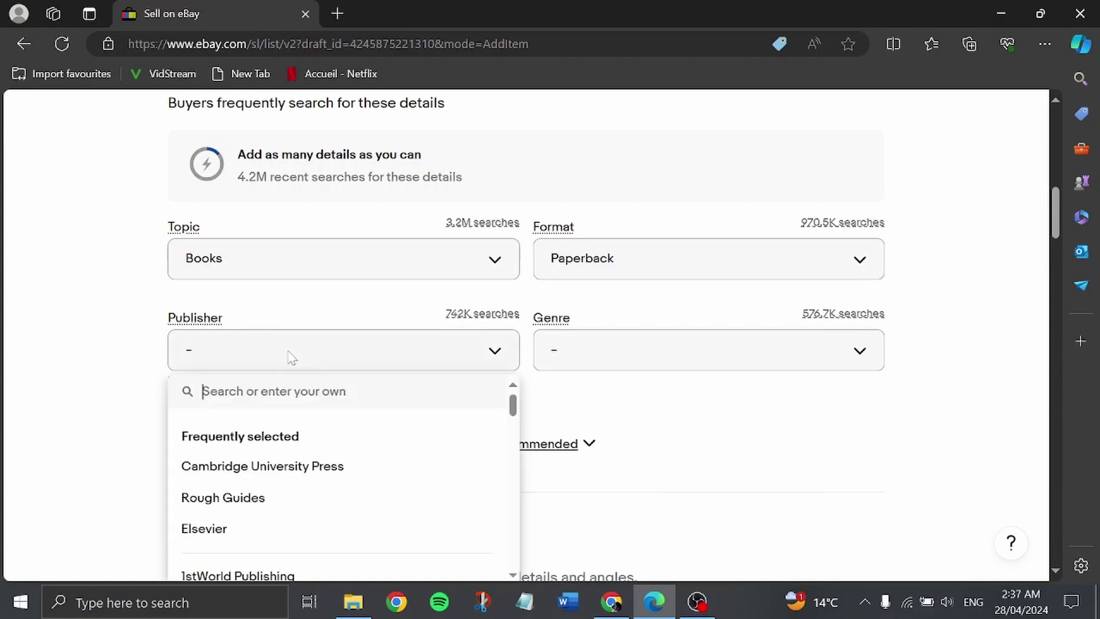
click(293, 355)
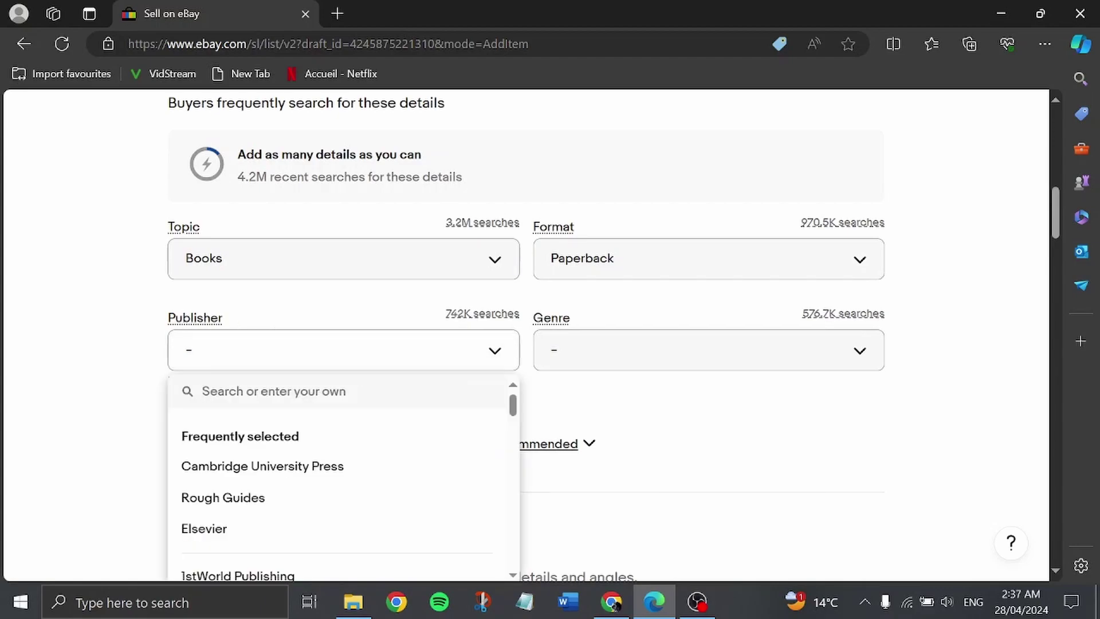
drag(514, 405, 515, 430)
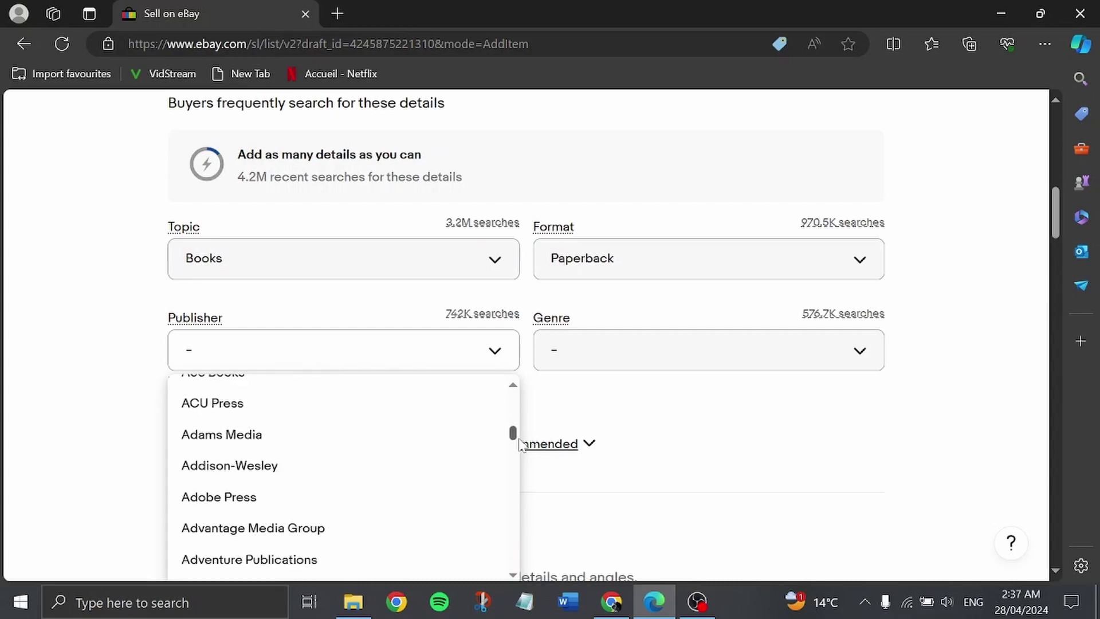
drag(515, 430, 515, 391)
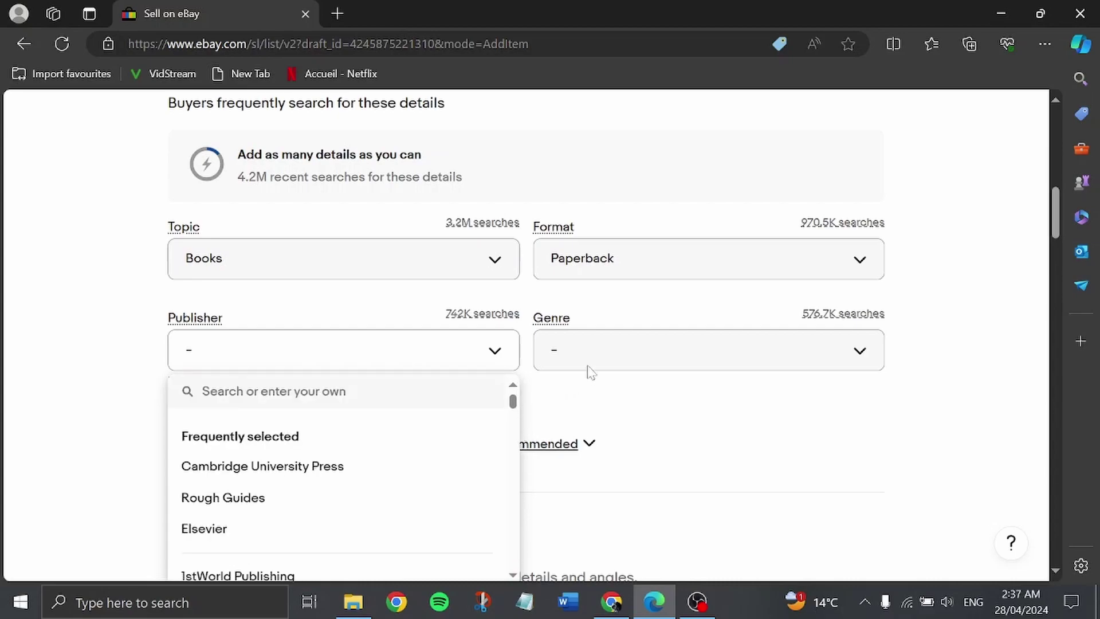
mouse_move(551, 319)
click(596, 353)
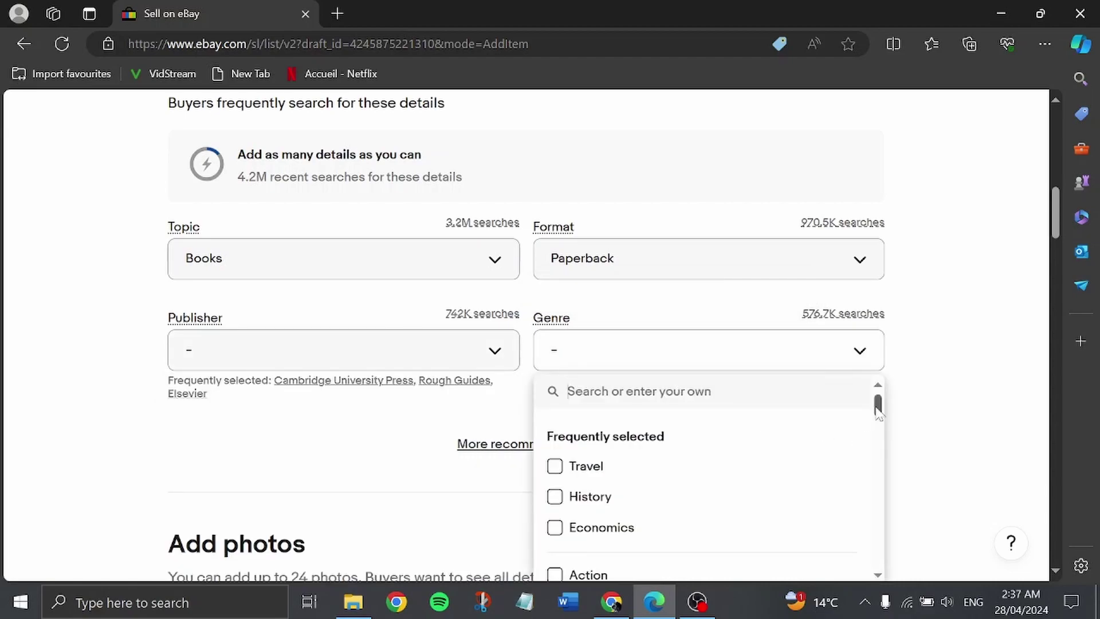
drag(878, 404, 881, 430)
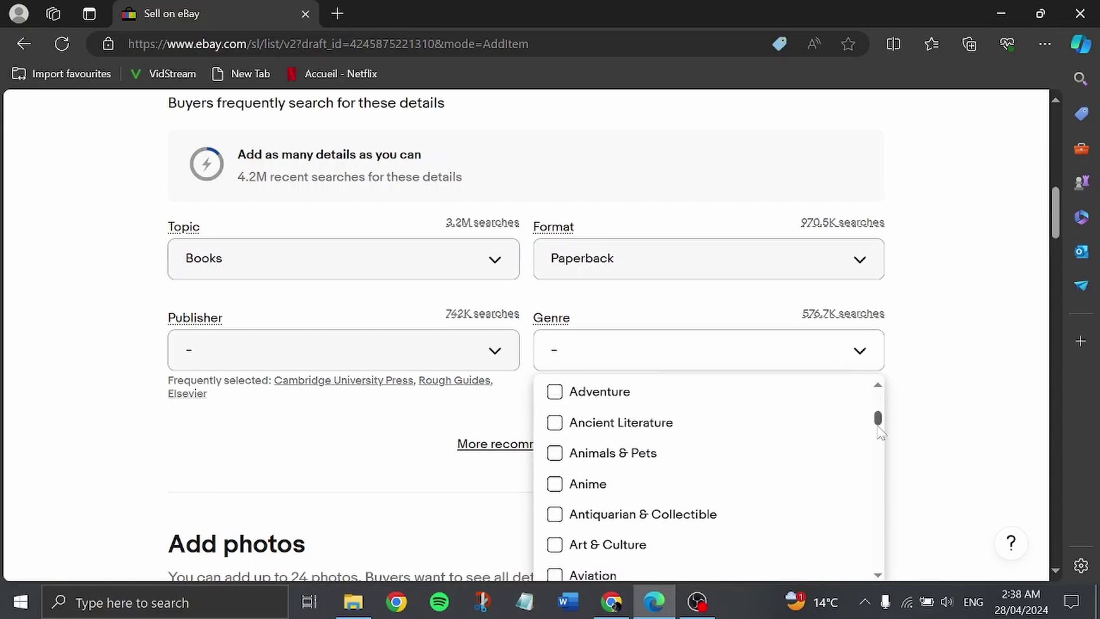
mouse_move(879, 419)
mouse_down()
mouse_move(883, 484)
mouse_move(879, 401)
mouse_up()
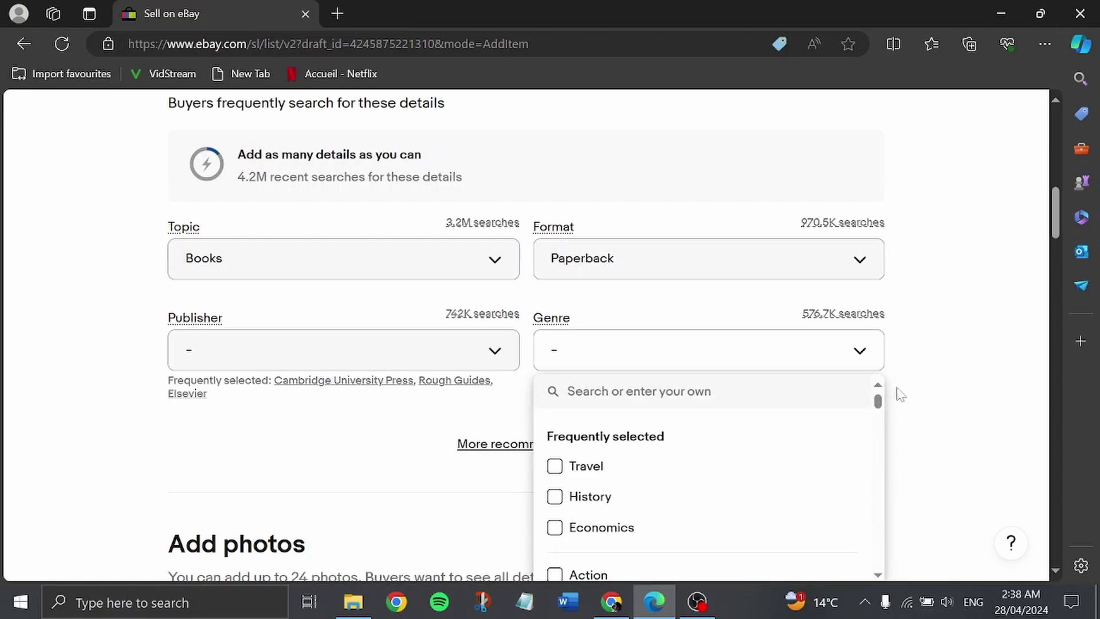
mouse_move(879, 398)
mouse_down()
mouse_move(879, 413)
mouse_move(878, 402)
mouse_up()
click(961, 351)
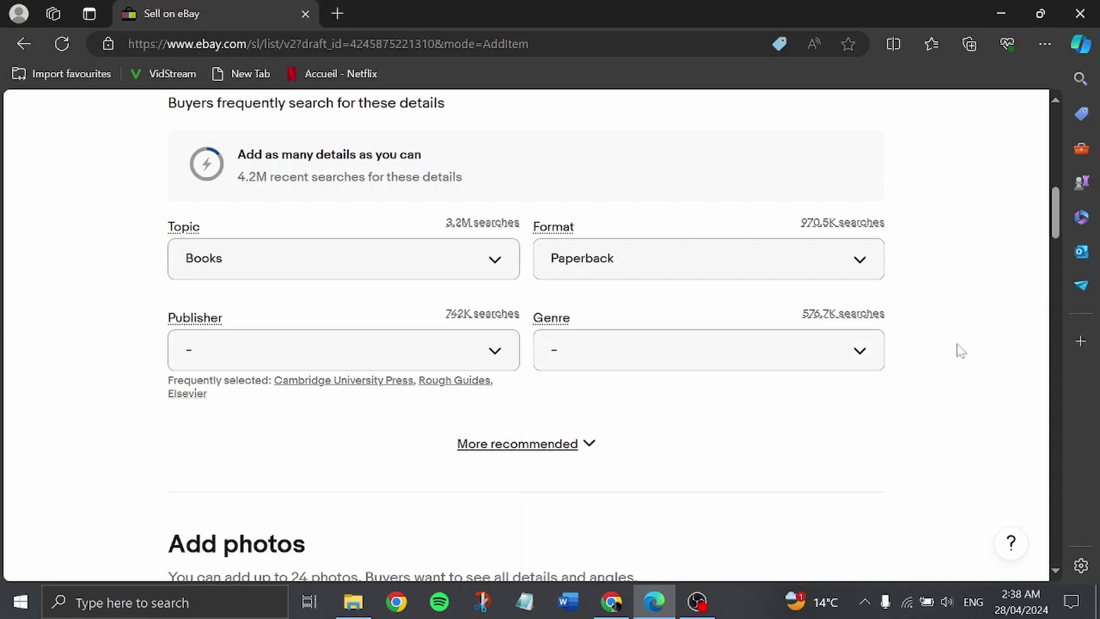
scroll(962, 351, down, 1)
scroll(961, 351, down, 1)
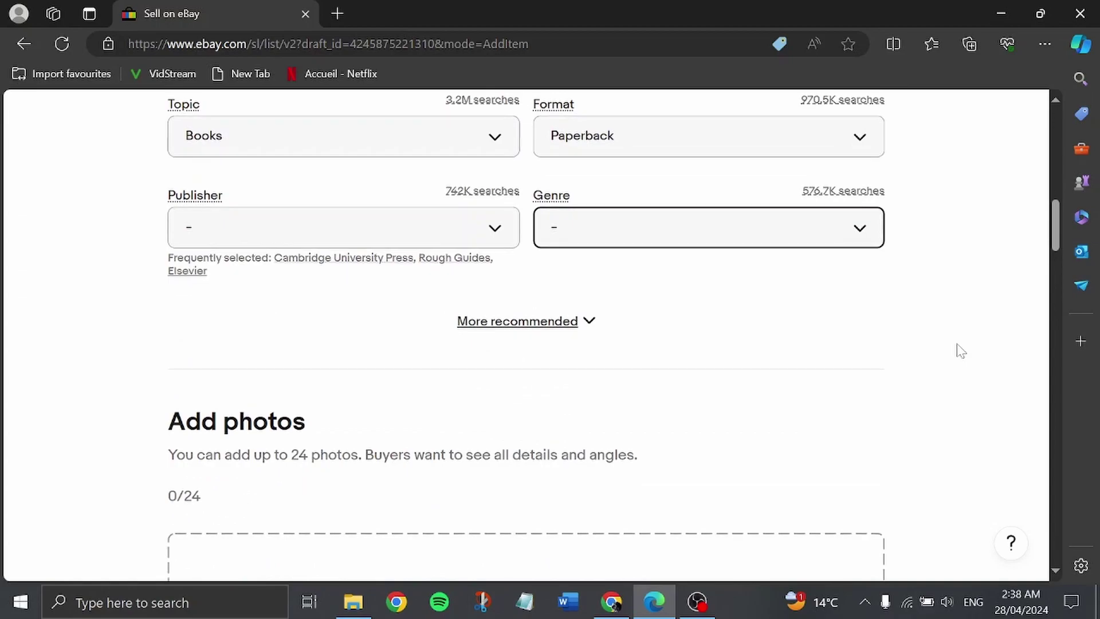
- Reveal more recommended details and browse the Book Series and Publication Year choices
click(559, 333)
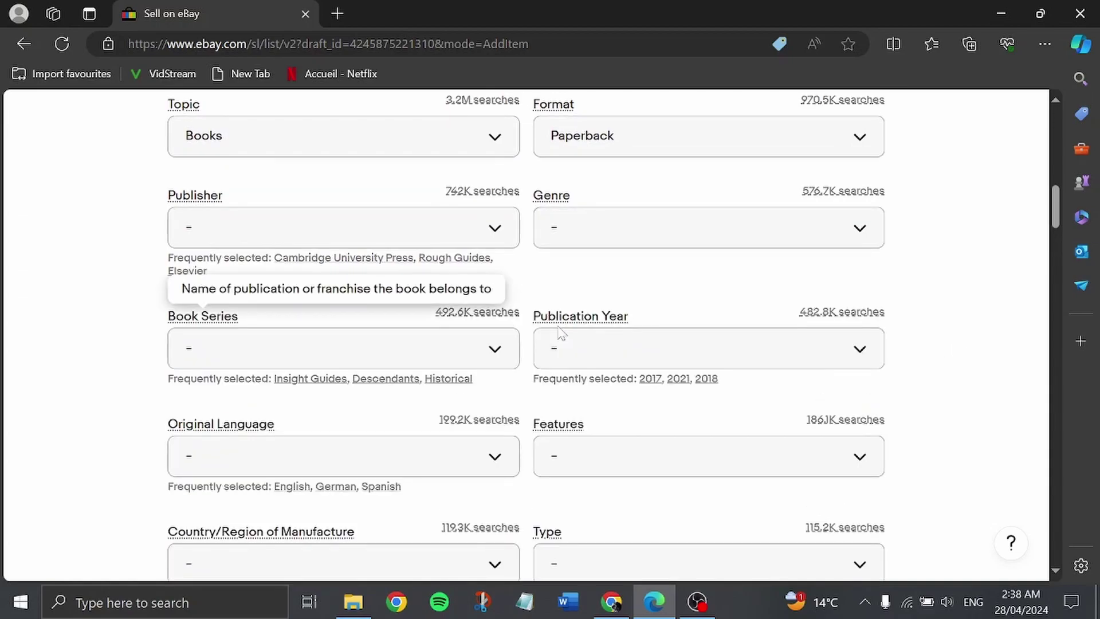
scroll(561, 334, down, 1)
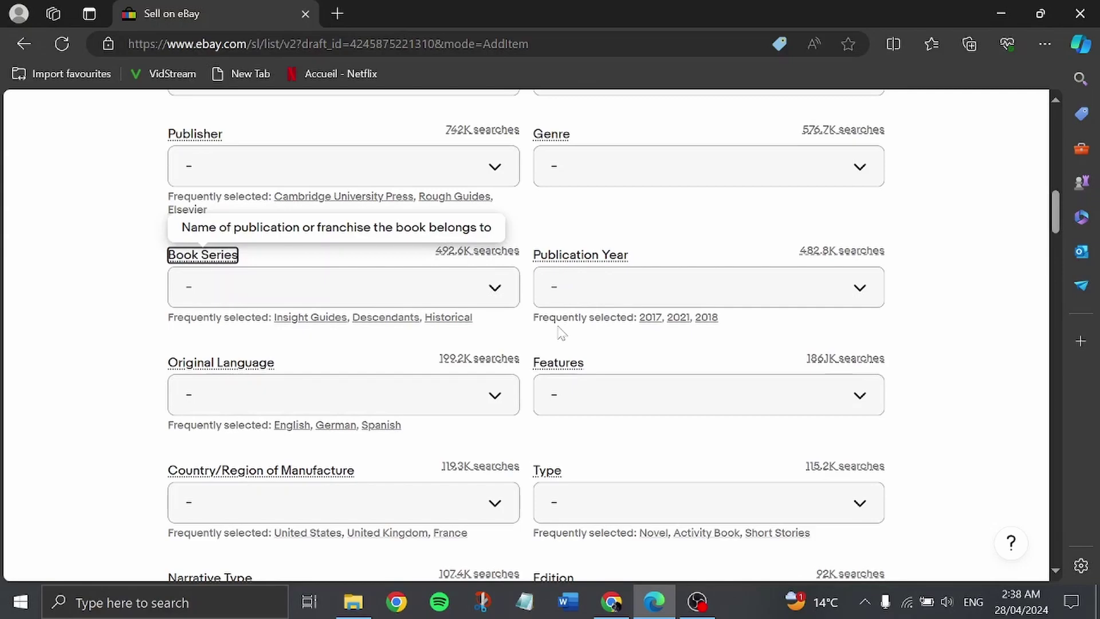
click(496, 290)
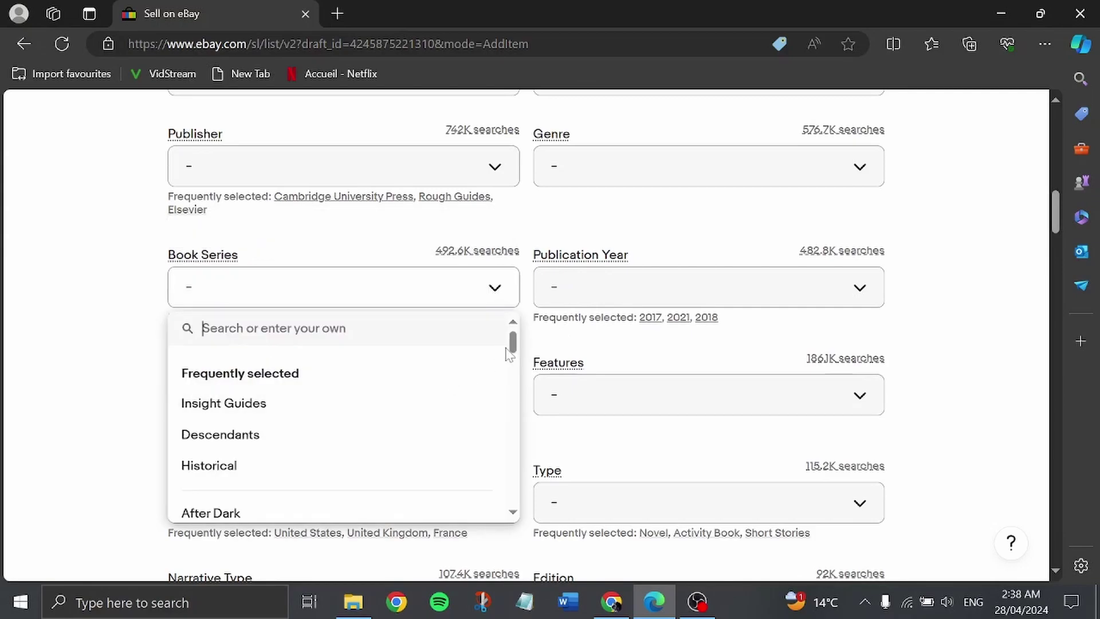
mouse_move(513, 342)
mouse_down()
mouse_move(515, 372)
mouse_move(513, 337)
mouse_up()
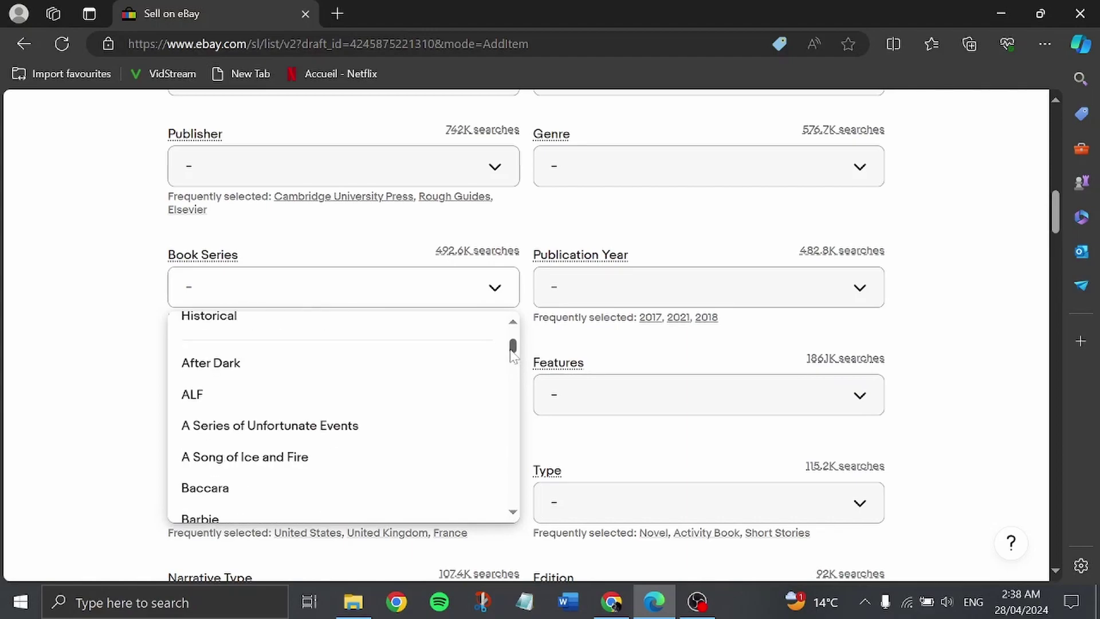
click(636, 287)
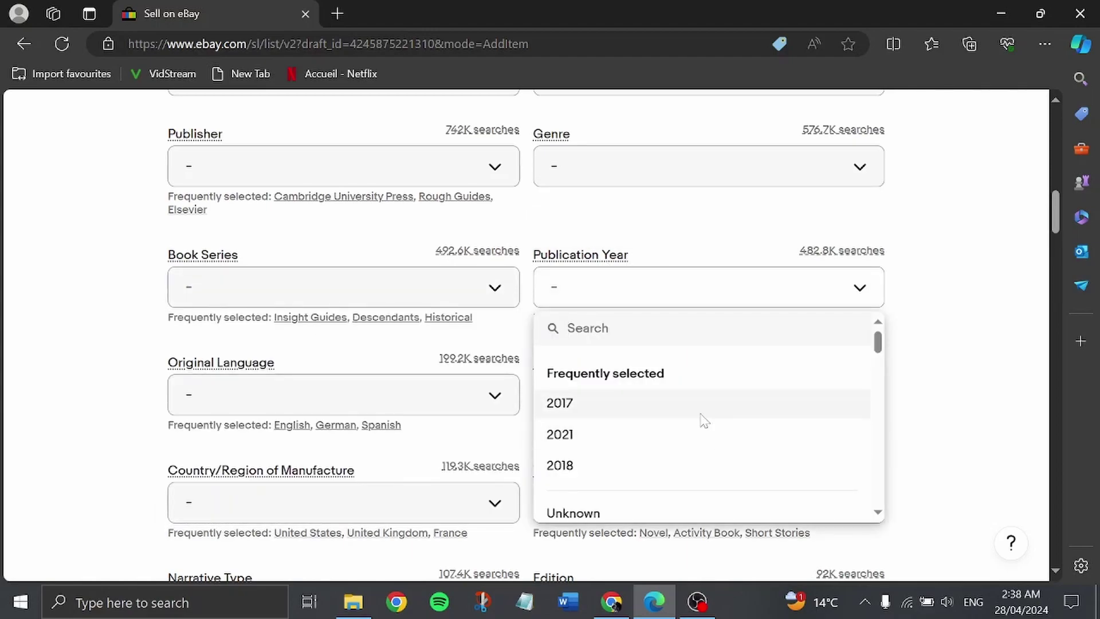
- Set Original Language to English and browse Features without picking any
click(497, 401)
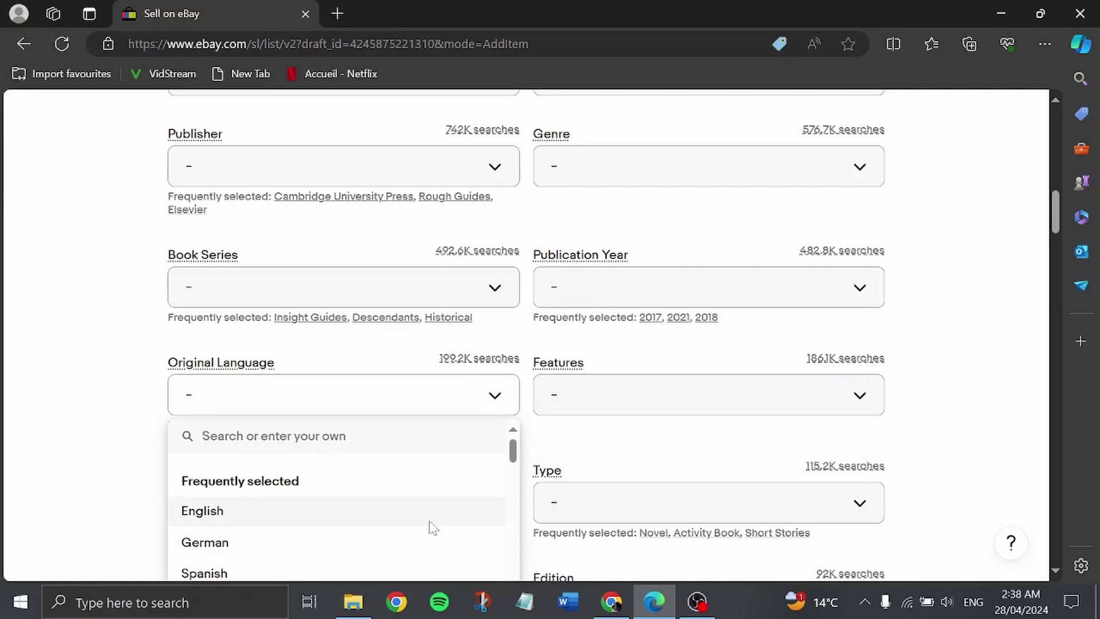
click(432, 516)
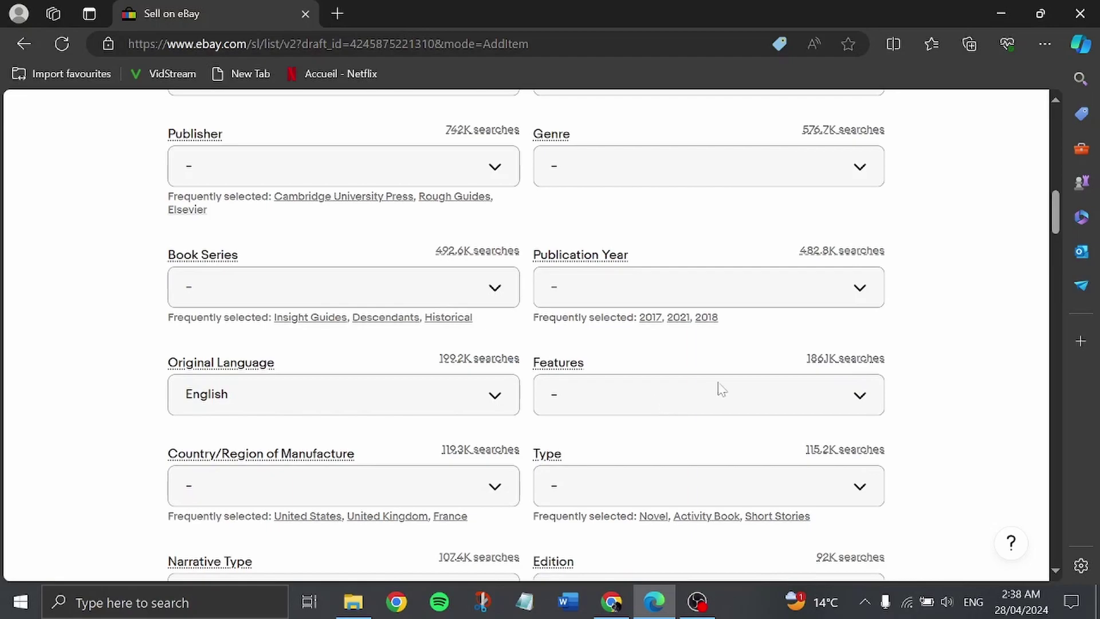
click(859, 396)
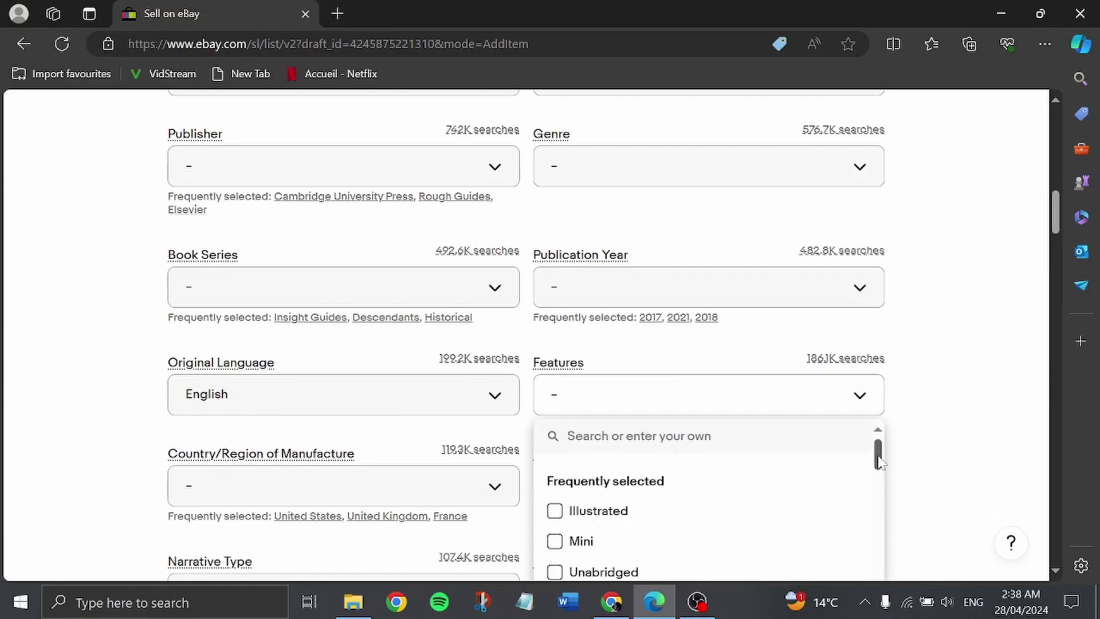
mouse_move(880, 460)
mouse_down()
mouse_move(885, 518)
mouse_move(878, 443)
mouse_up()
click(947, 395)
scroll(947, 395, down, 3)
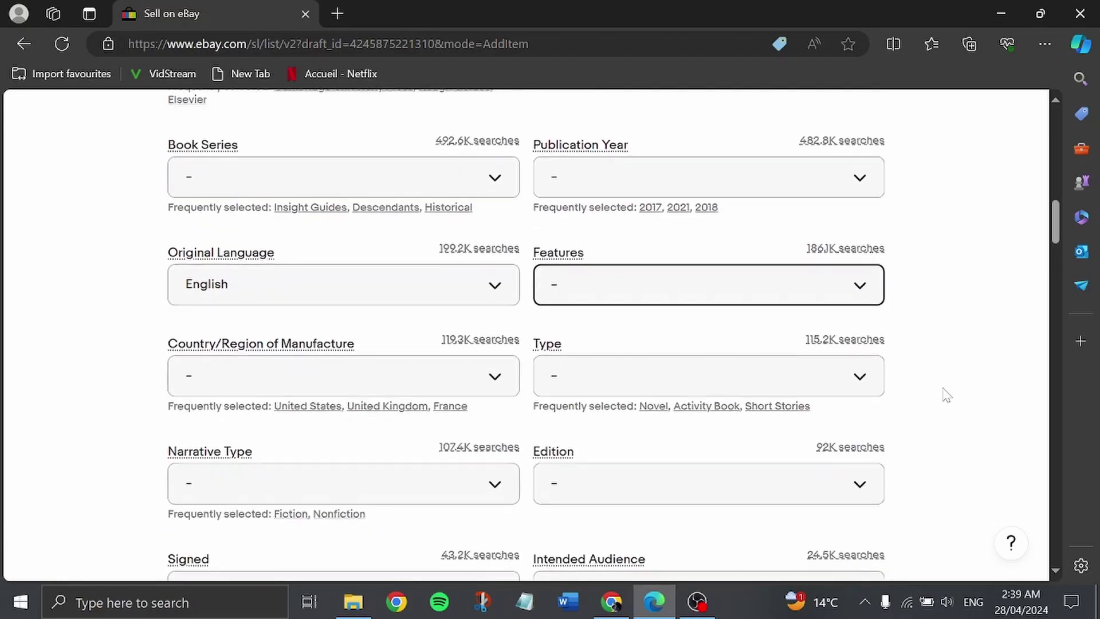
scroll(946, 394, down, 2)
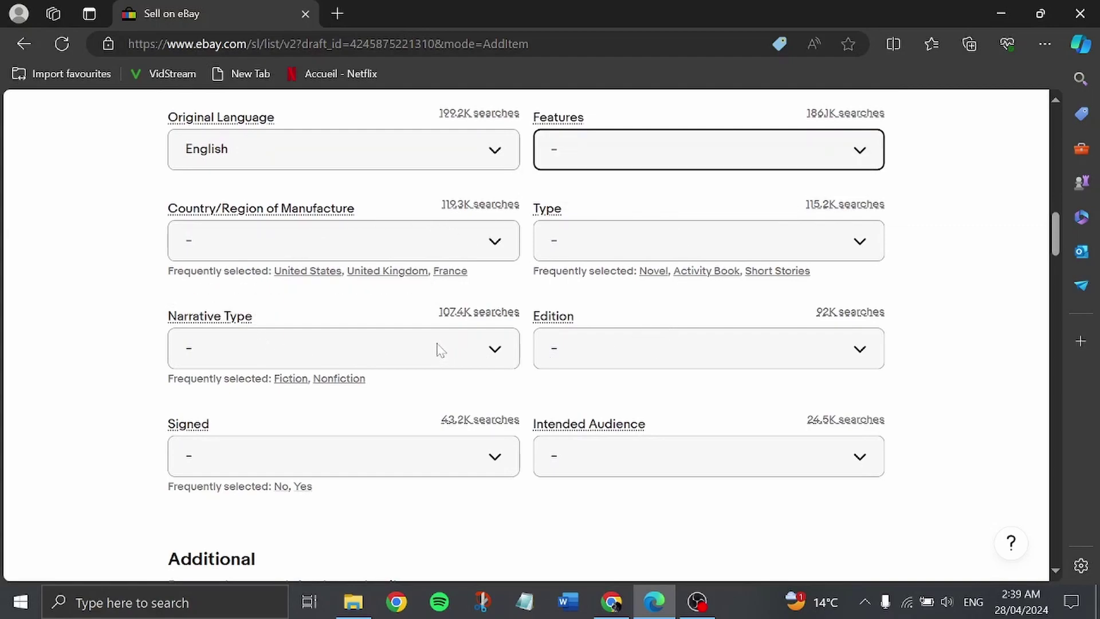
- Browse Edition, set Narrative Type to Nonfiction, and leave Intended Audience unset
click(592, 348)
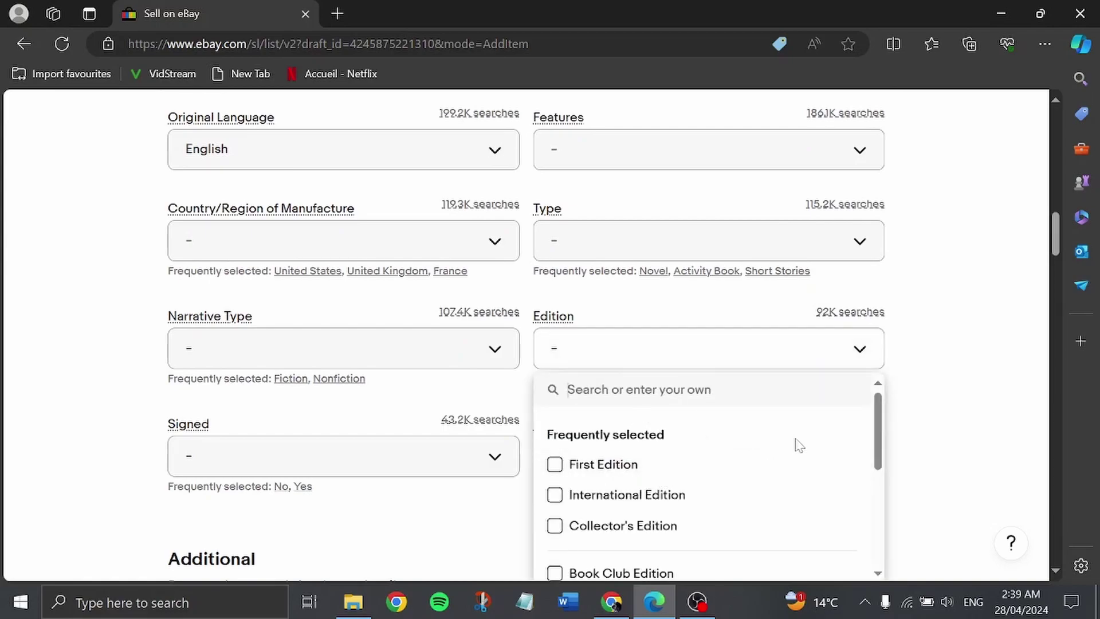
mouse_move(878, 430)
mouse_down()
mouse_move(882, 499)
mouse_move(879, 392)
mouse_up()
click(457, 353)
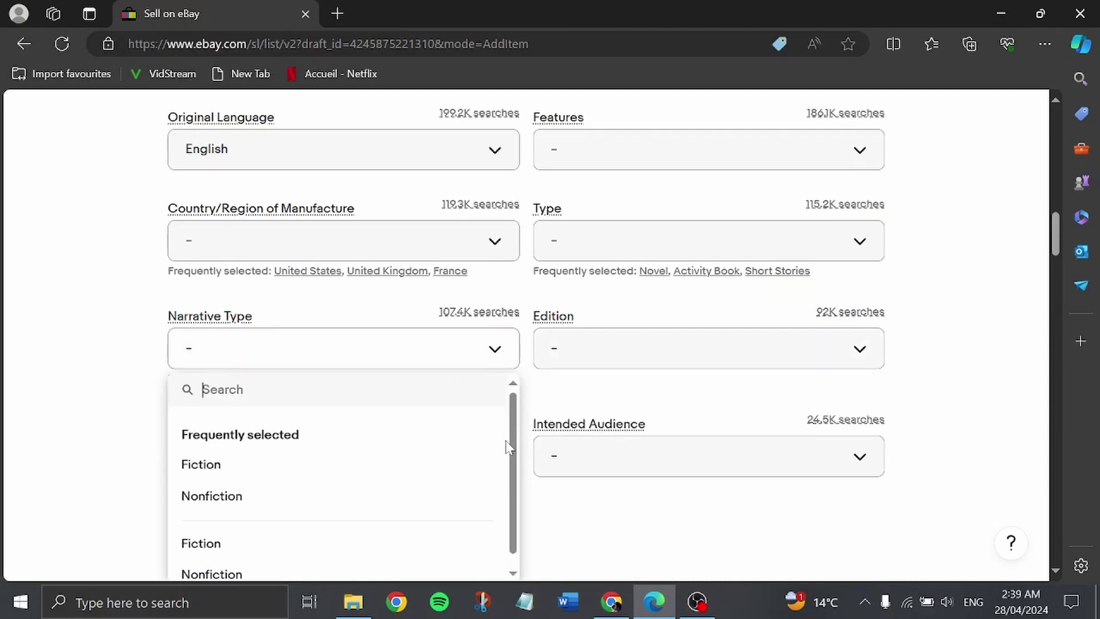
mouse_move(511, 454)
mouse_down()
mouse_move(515, 466)
mouse_move(513, 430)
mouse_up()
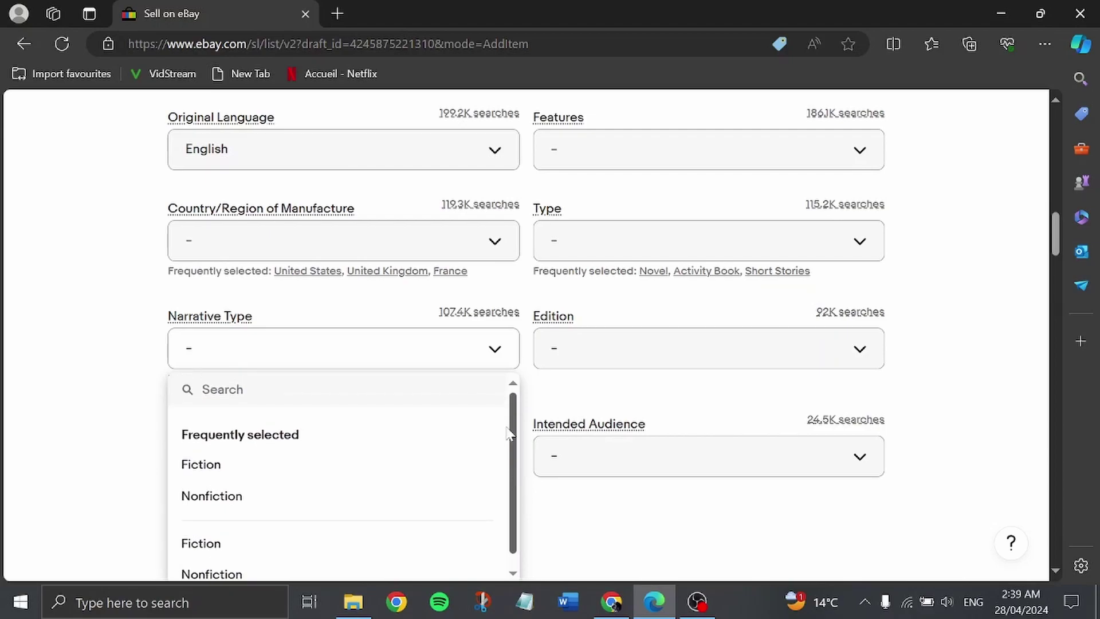
click(415, 495)
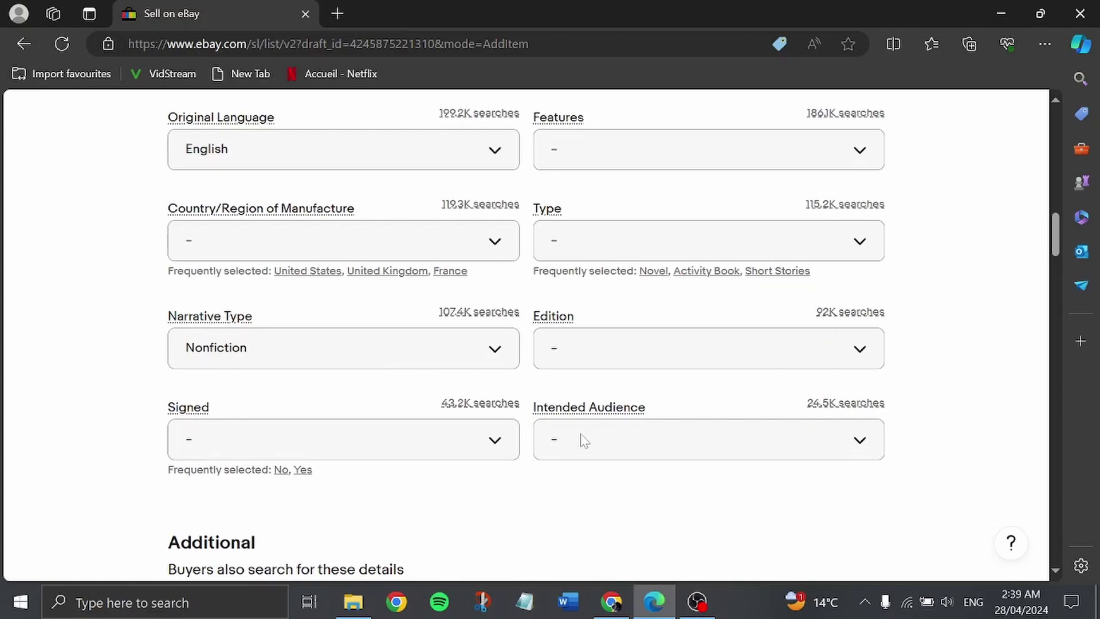
click(606, 443)
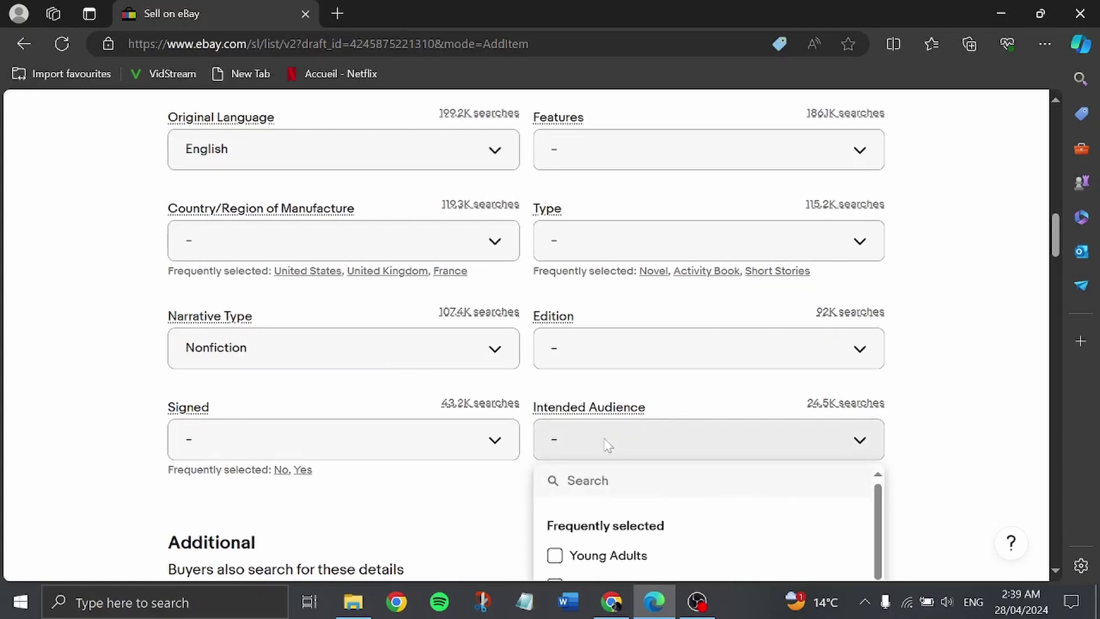
click(606, 444)
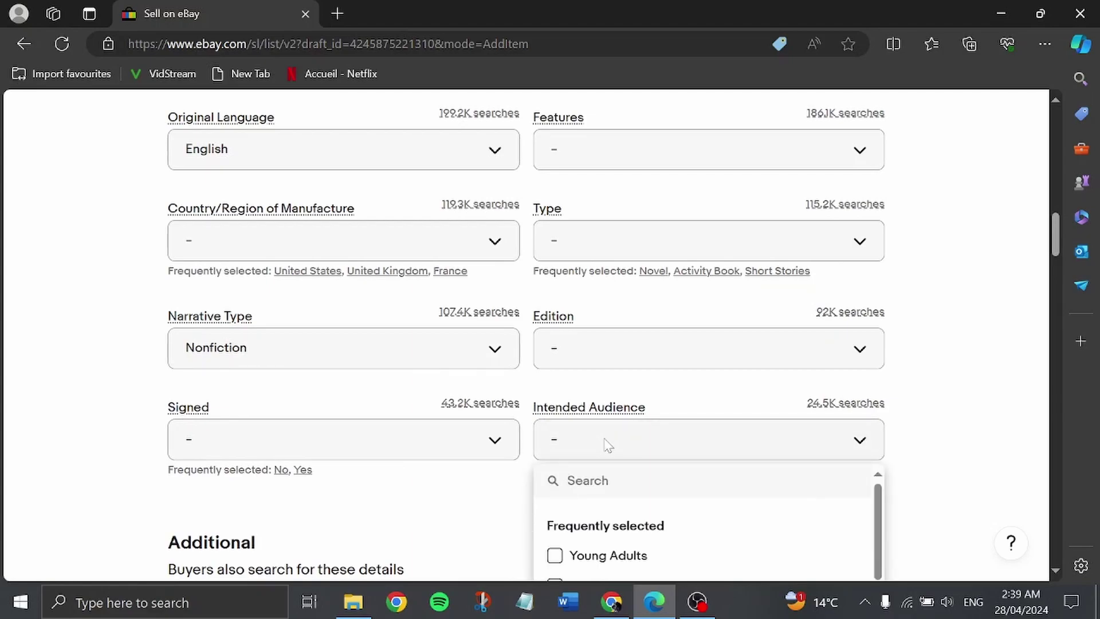
click(972, 356)
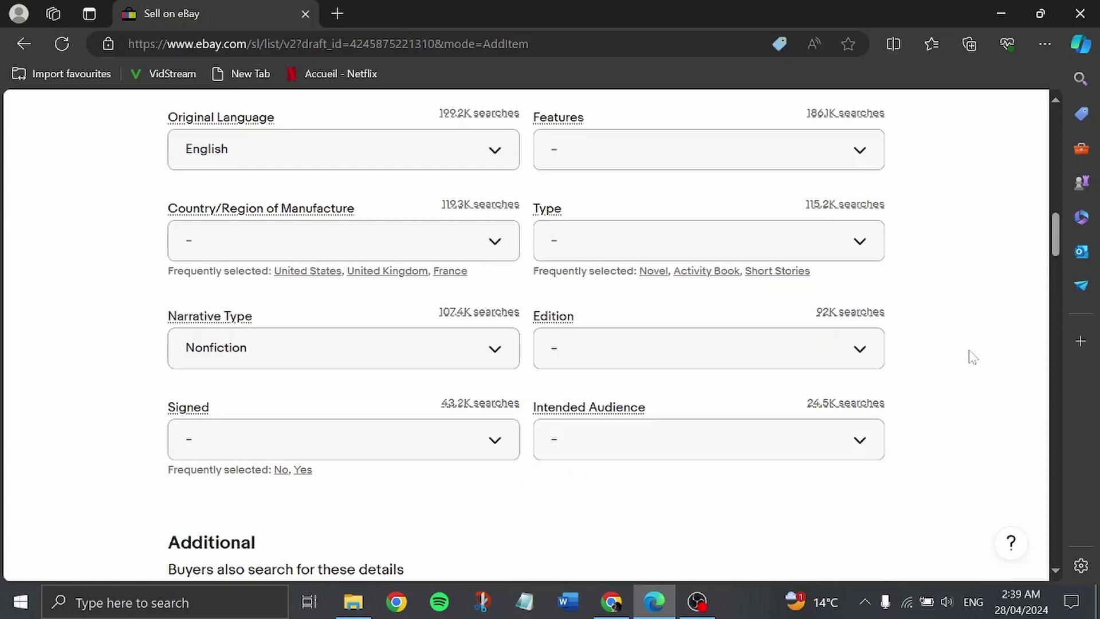
scroll(972, 357, down, 2)
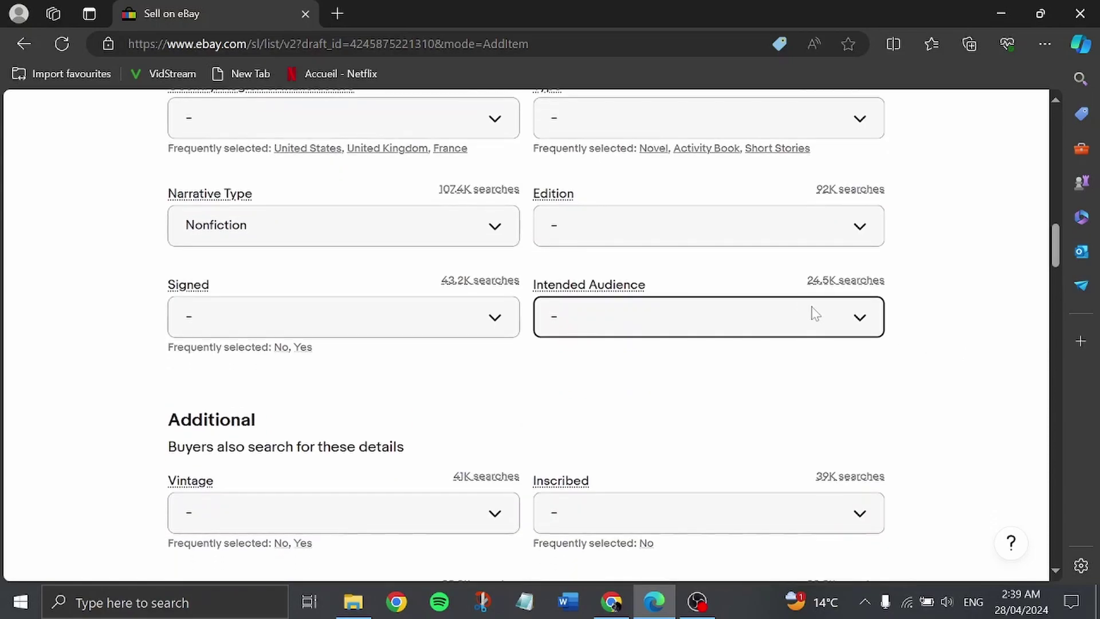
- Set Intended Audience to Young Adults and leave Signed blank
click(815, 314)
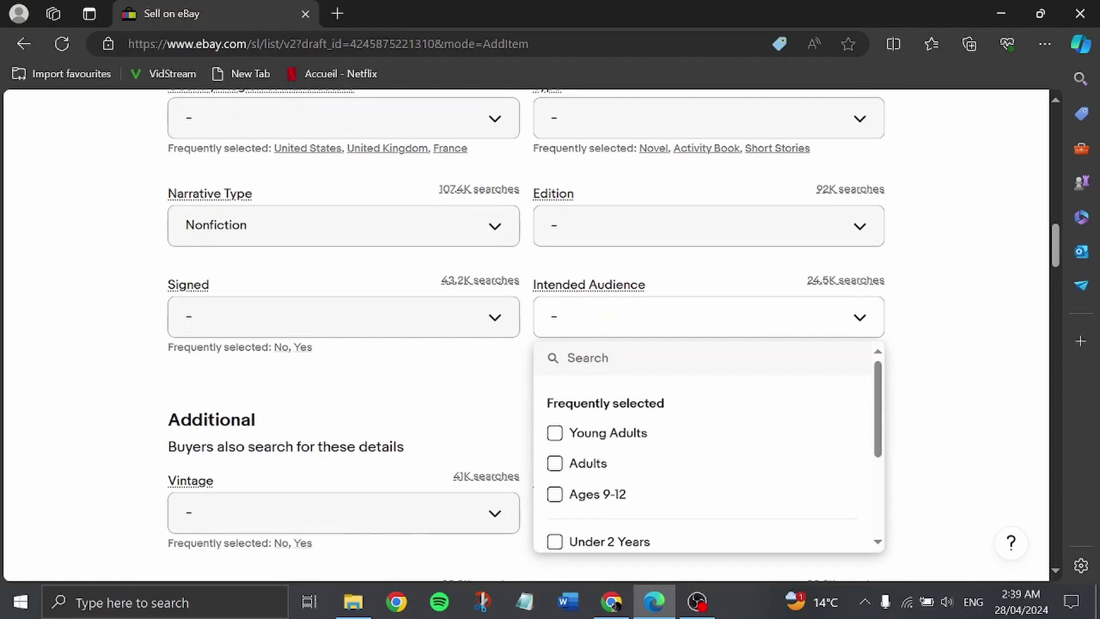
click(718, 447)
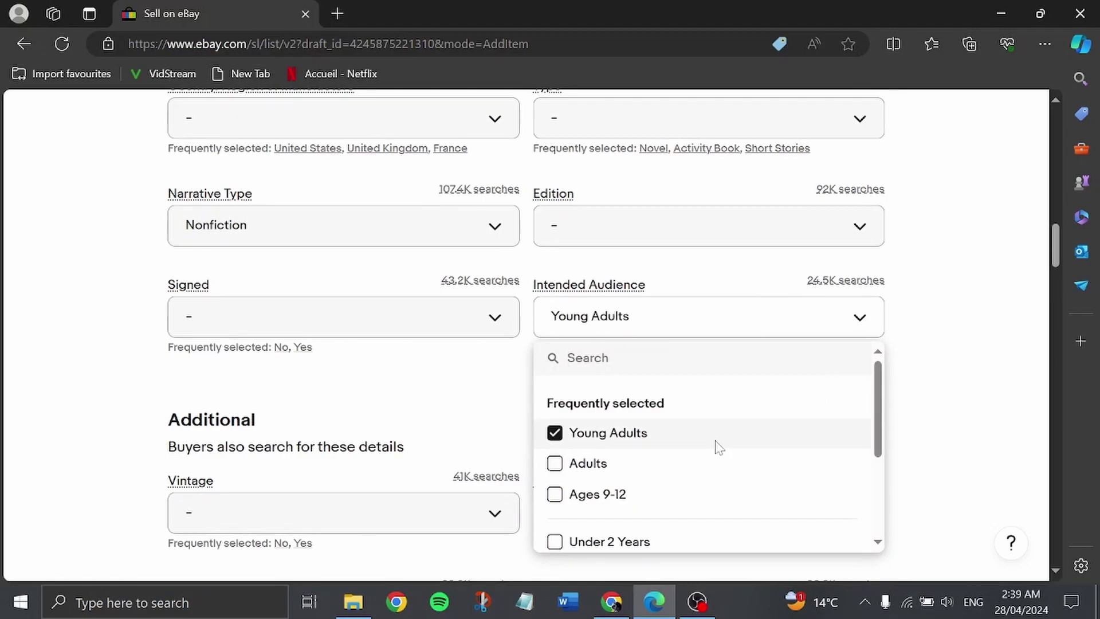
click(496, 321)
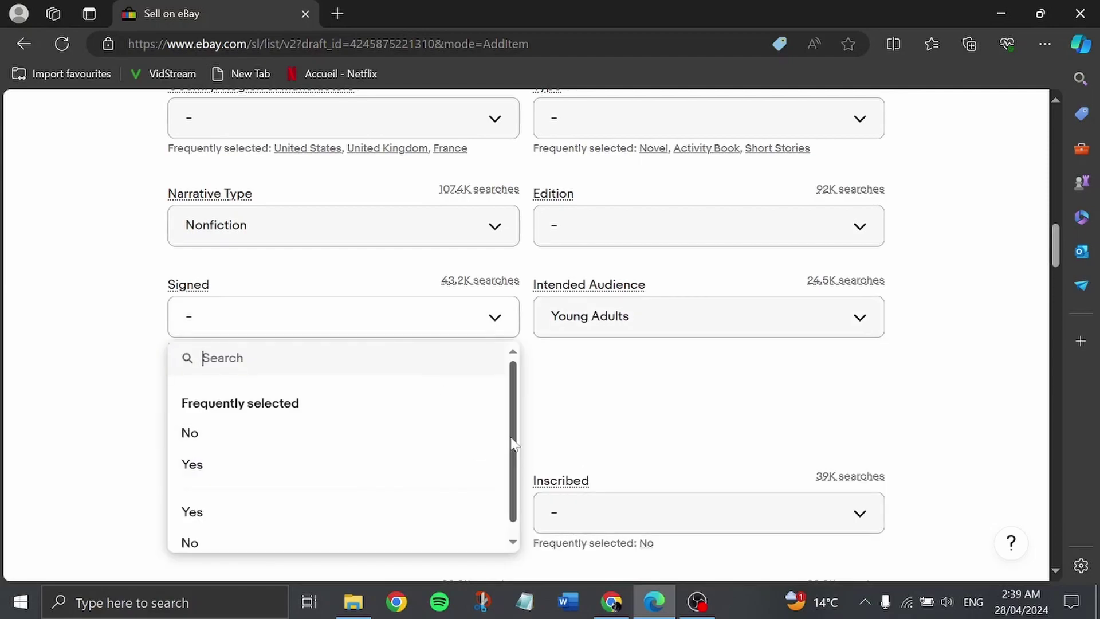
drag(514, 444, 514, 428)
click(635, 435)
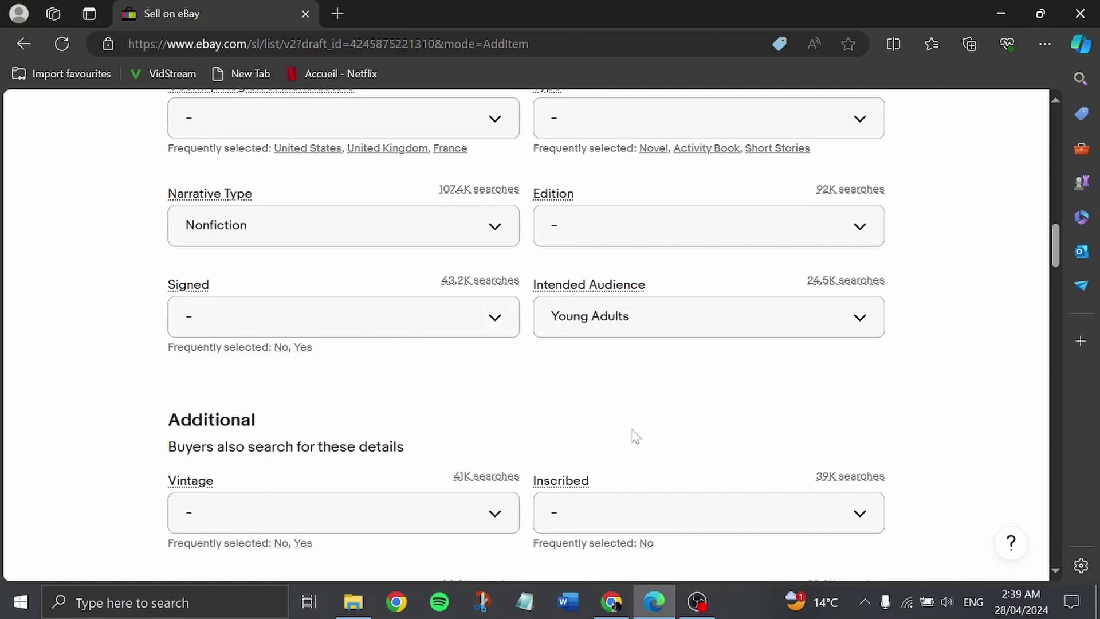
scroll(636, 436, down, 3)
scroll(635, 436, down, 3)
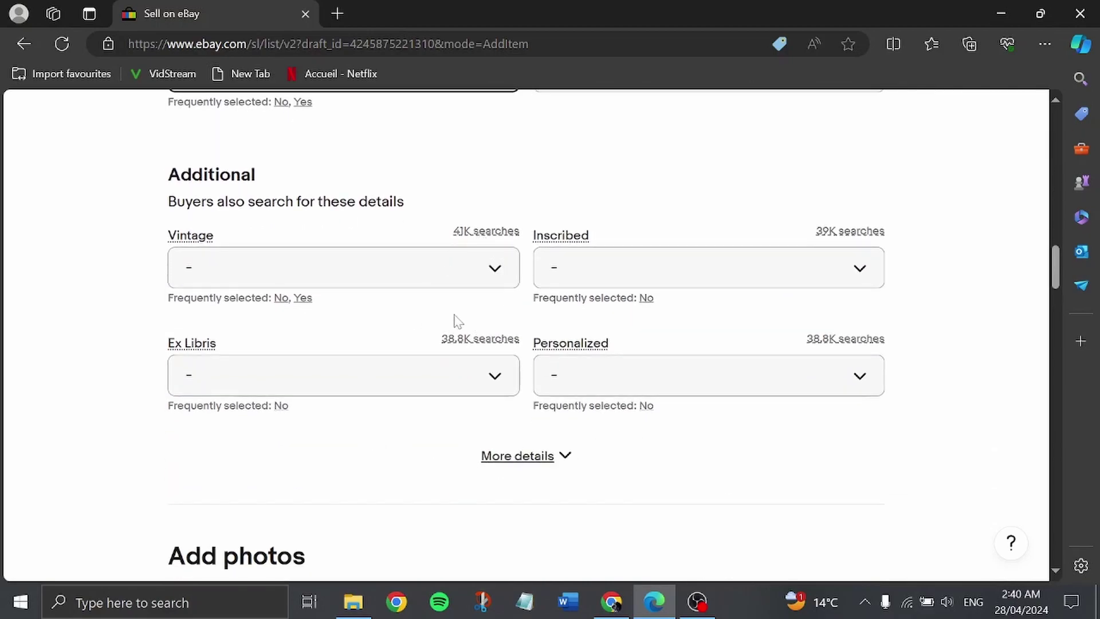
click(495, 269)
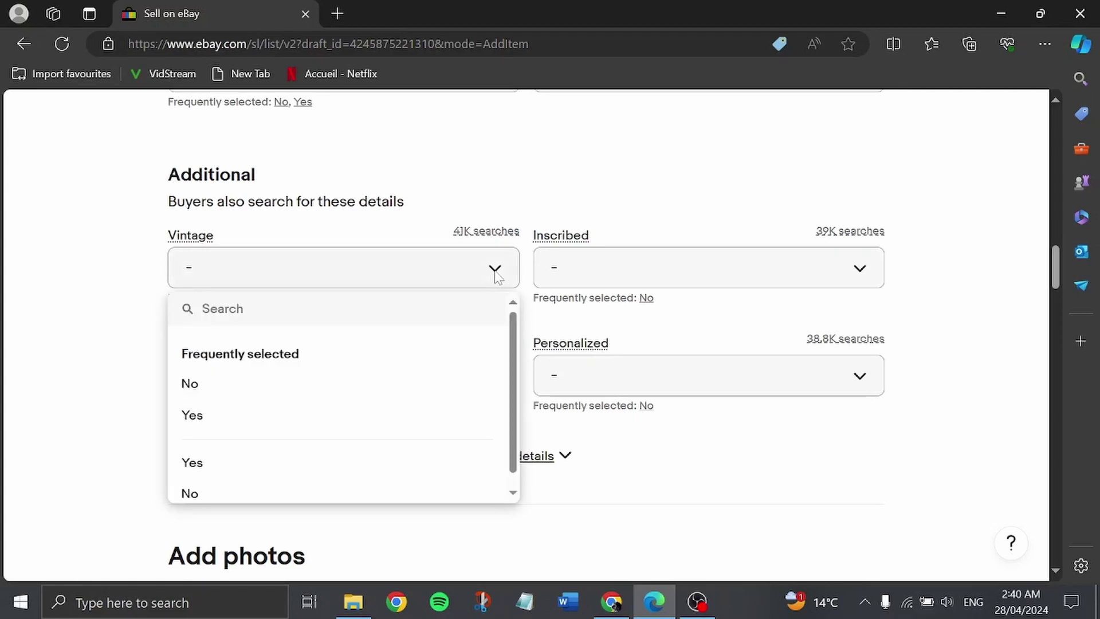
click(496, 269)
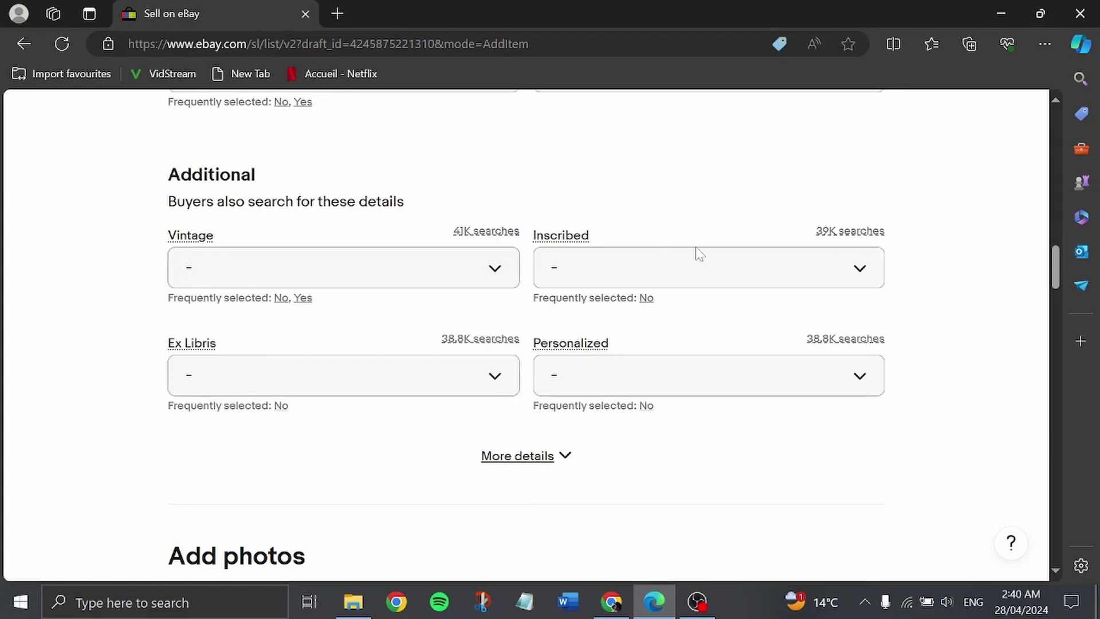
click(712, 273)
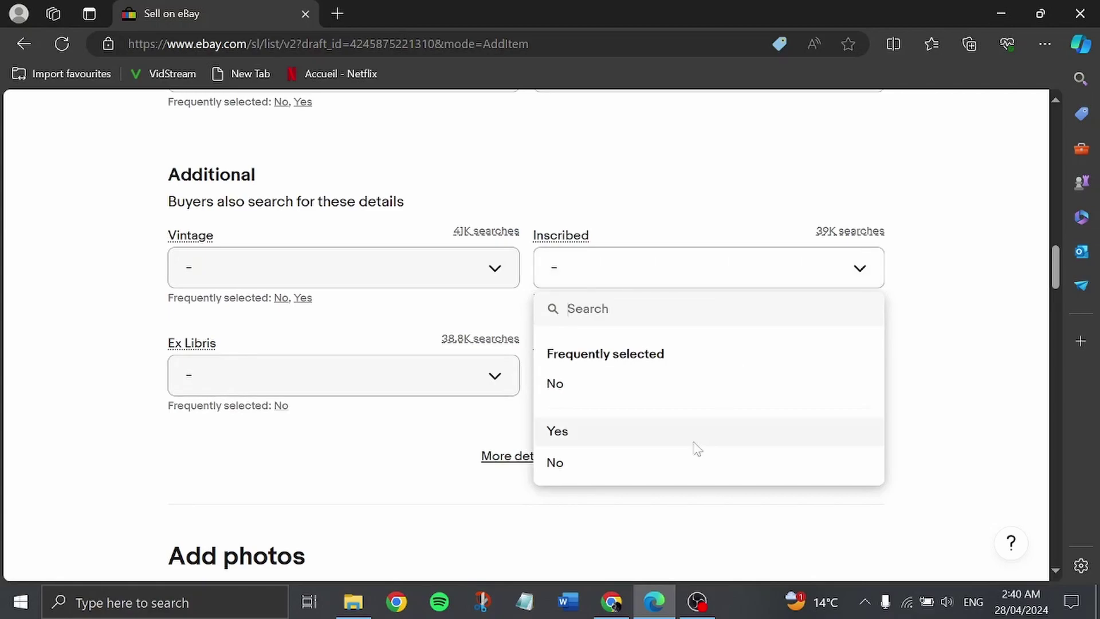
click(982, 260)
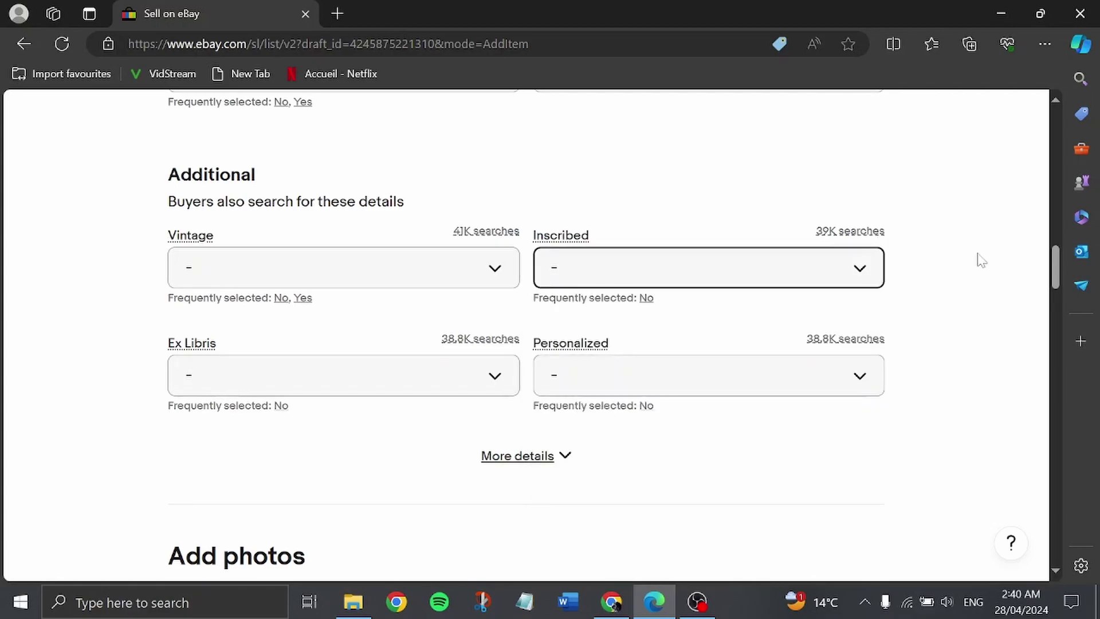
scroll(982, 261, down, 2)
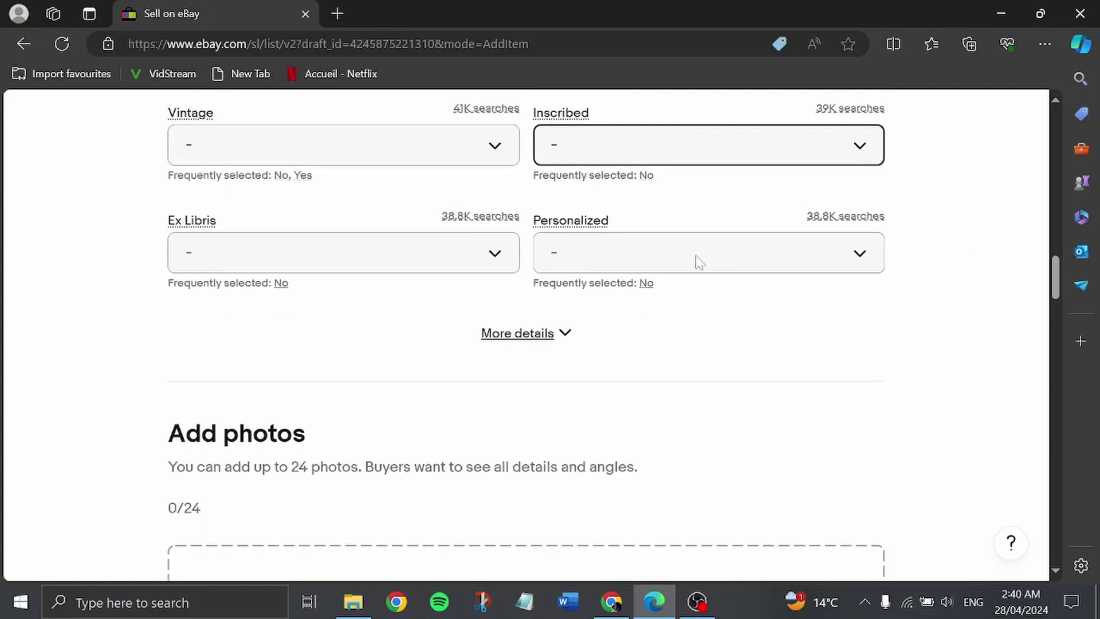
click(492, 258)
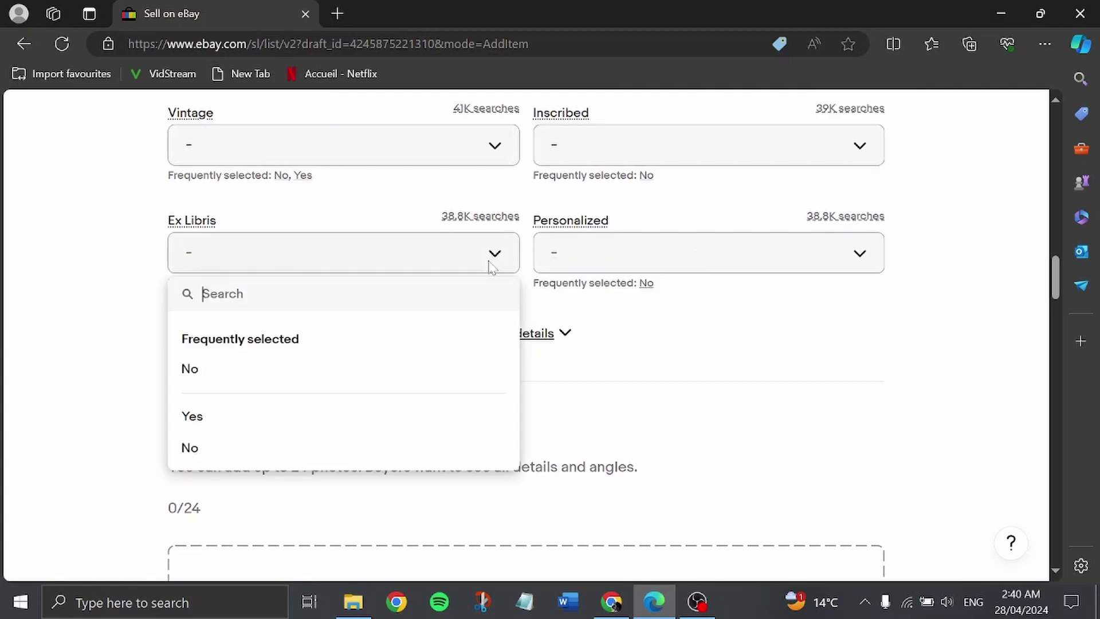
click(583, 253)
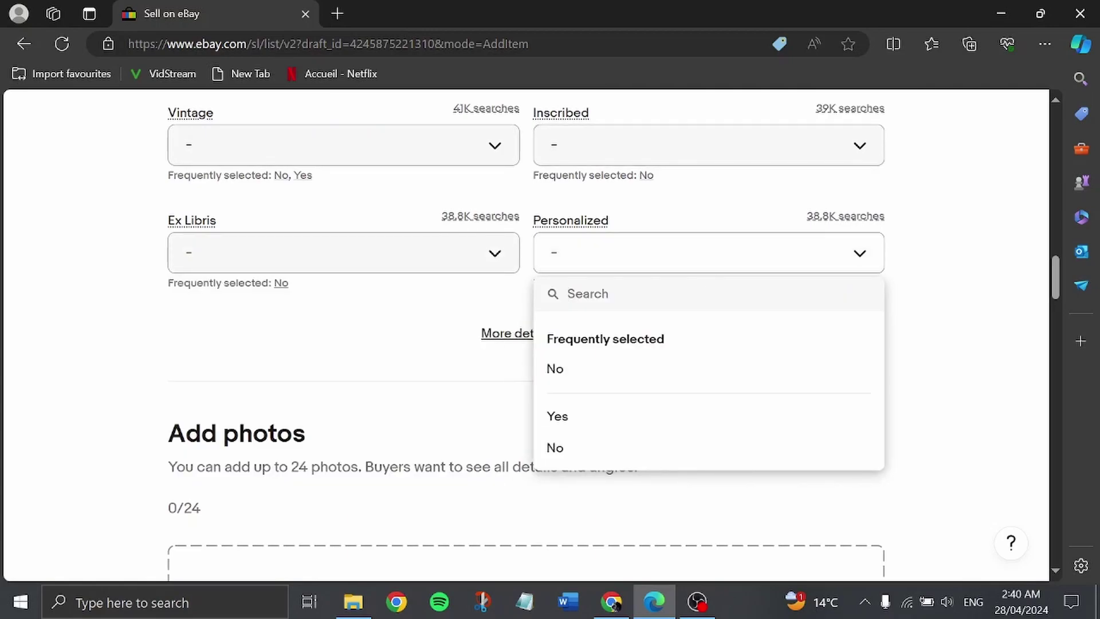
click(948, 298)
scroll(948, 298, down, 2)
scroll(948, 298, down, 2)
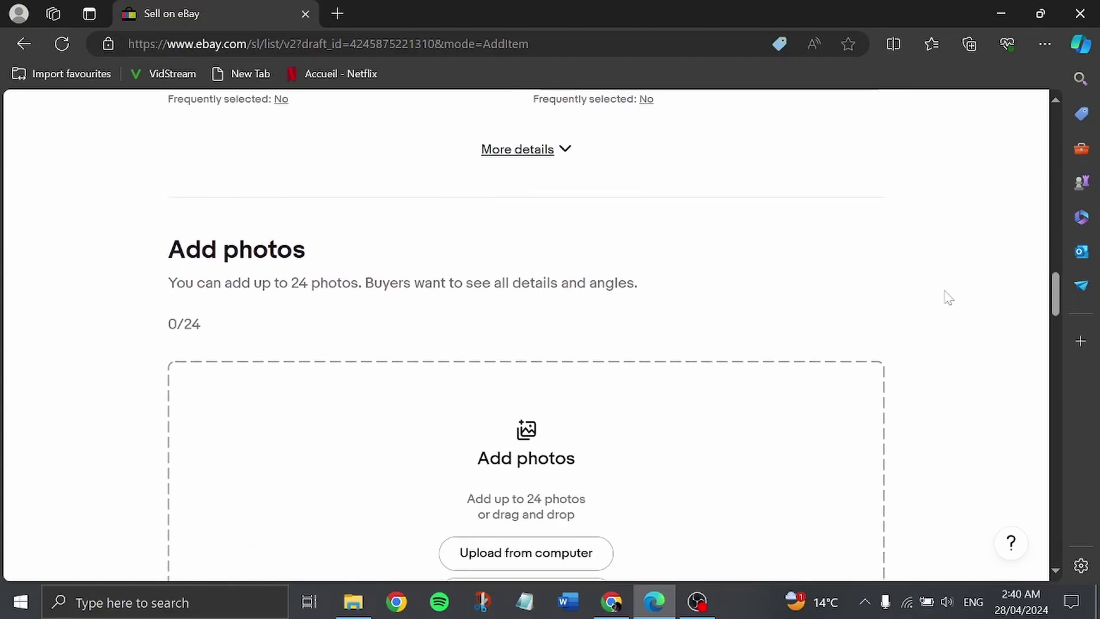
scroll(949, 298, down, 1)
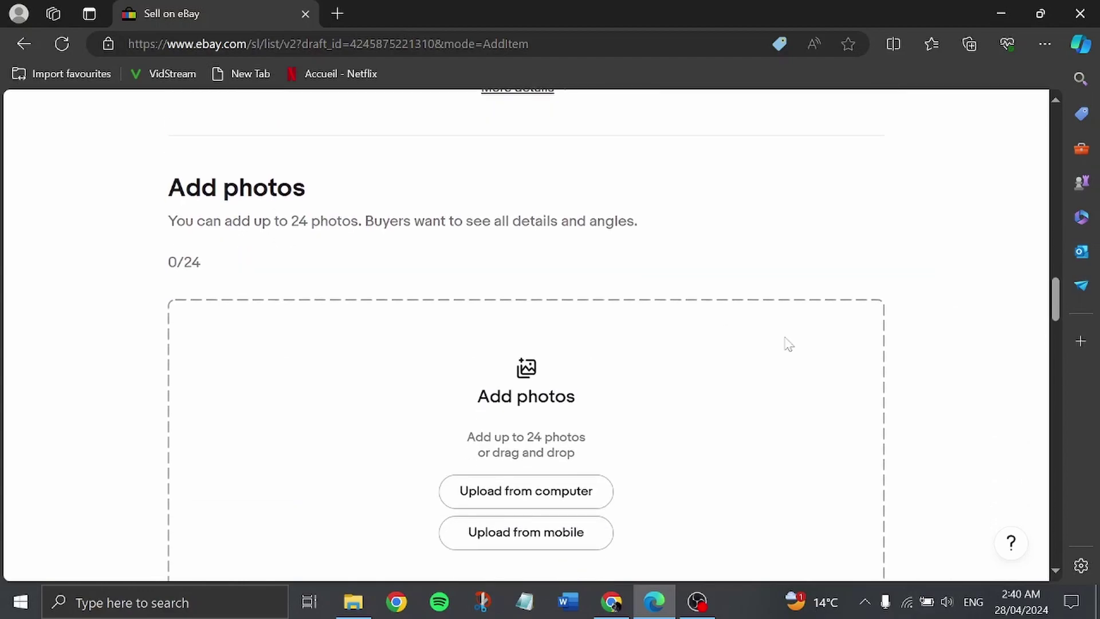
scroll(612, 506, down, 1)
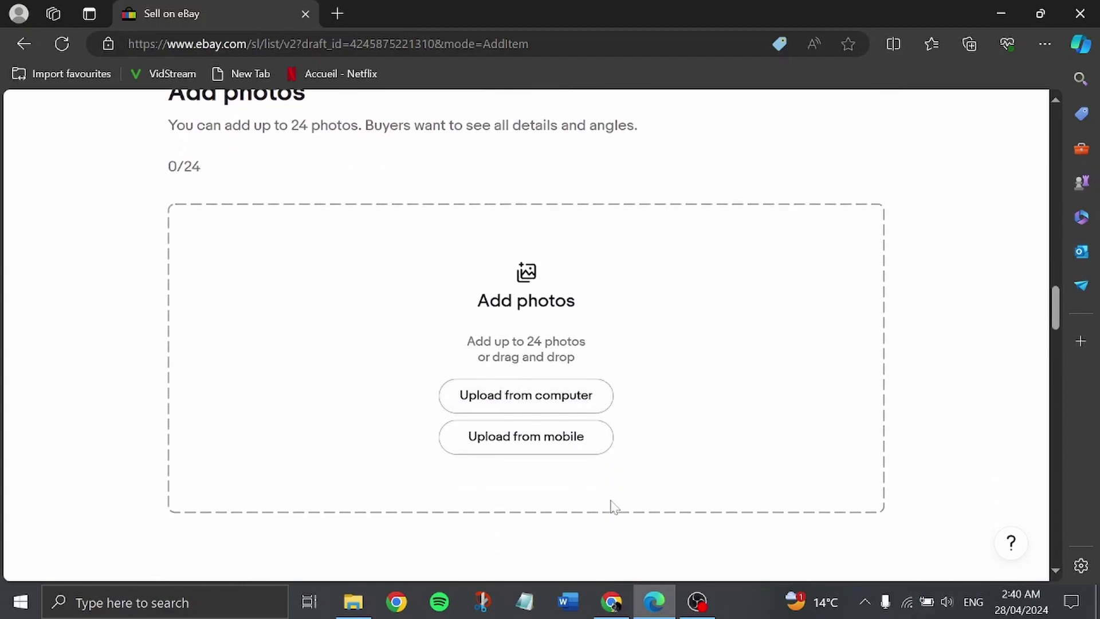
scroll(611, 507, down, 1)
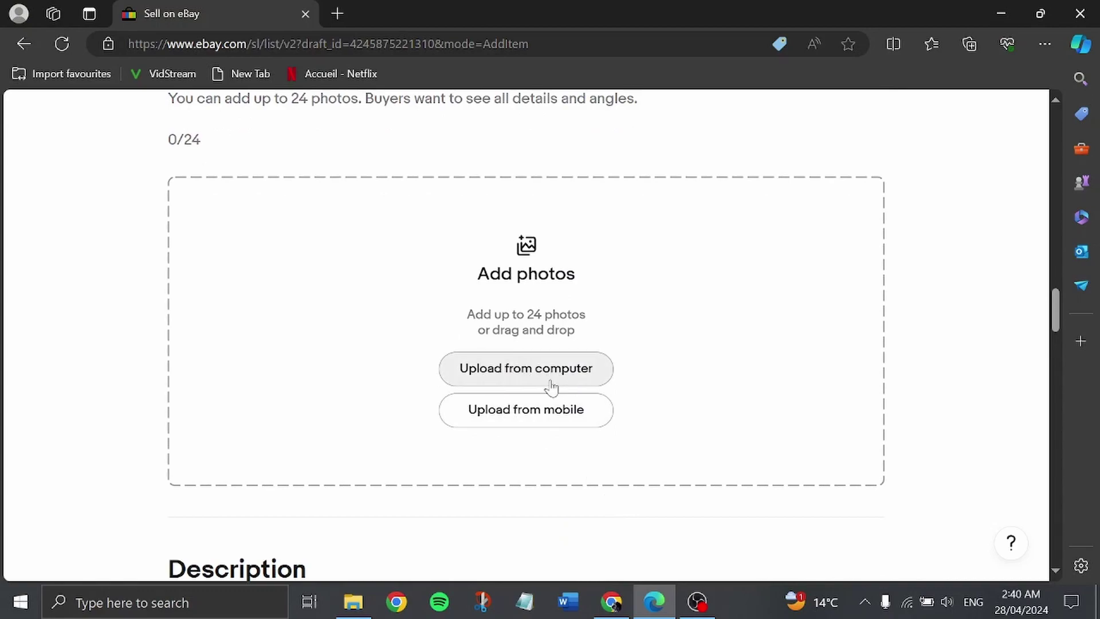
- Upload image files 1, 2 and 3 from Downloads as the listing's photos
click(531, 379)
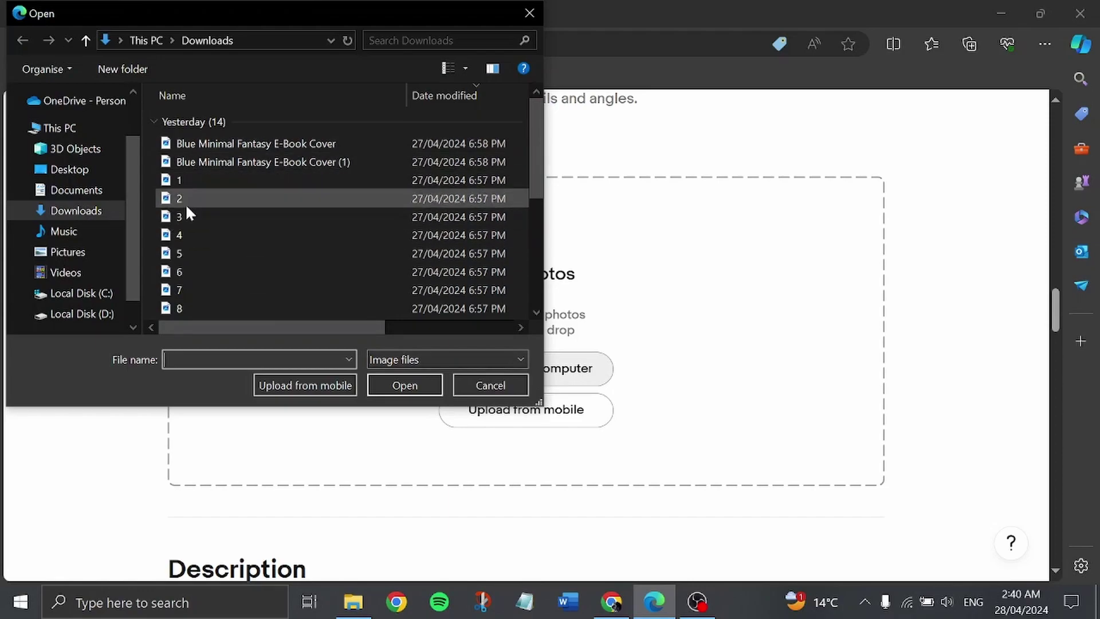
click(183, 163)
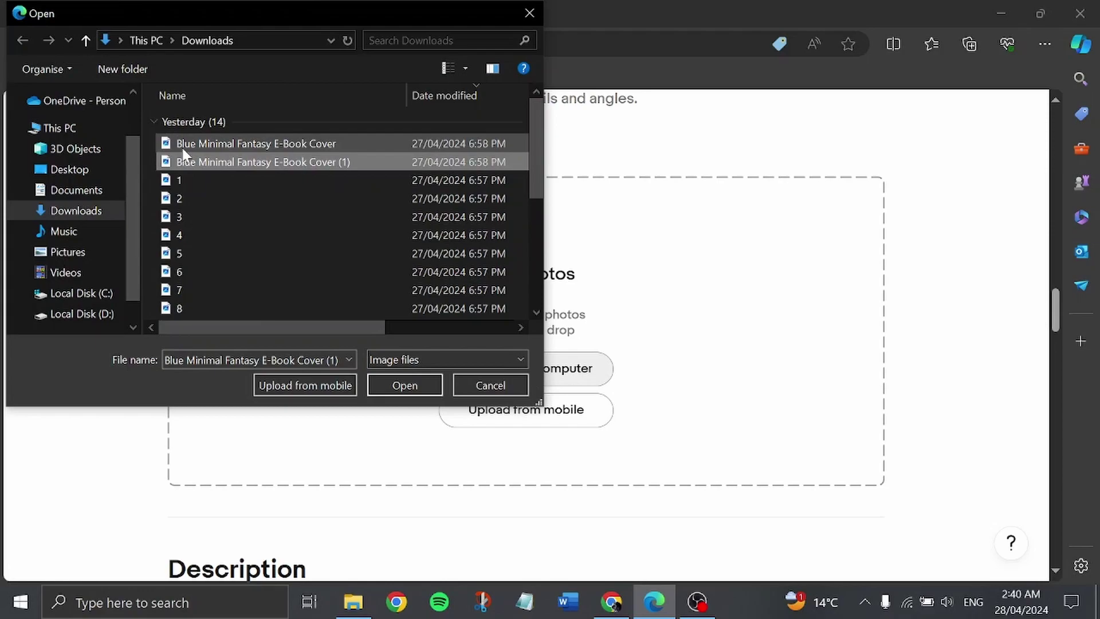
click(183, 149)
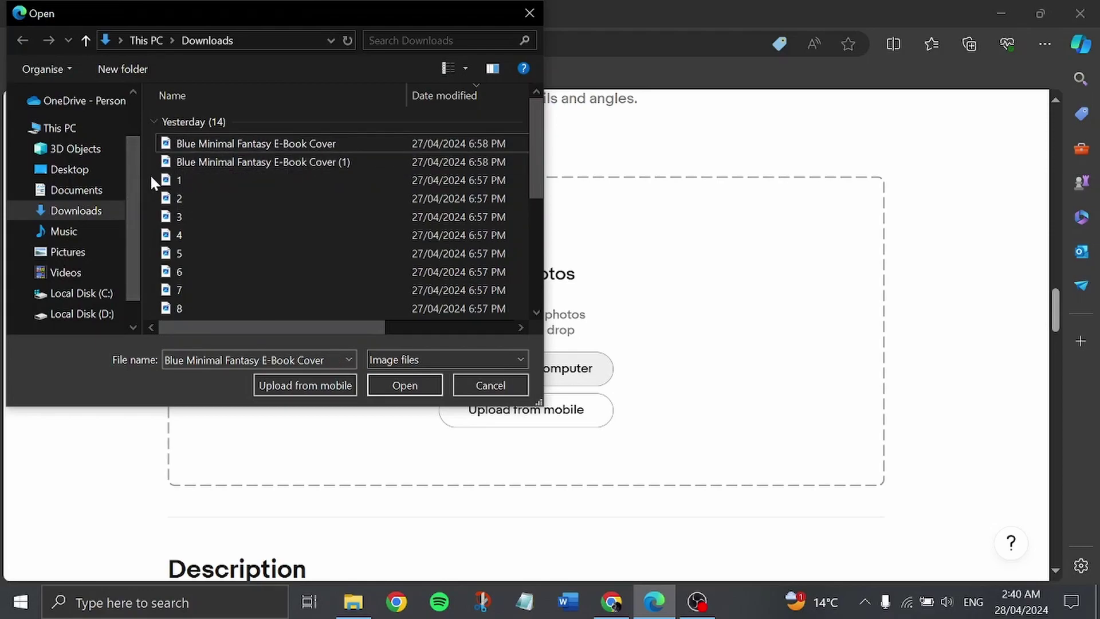
drag(150, 174, 185, 209)
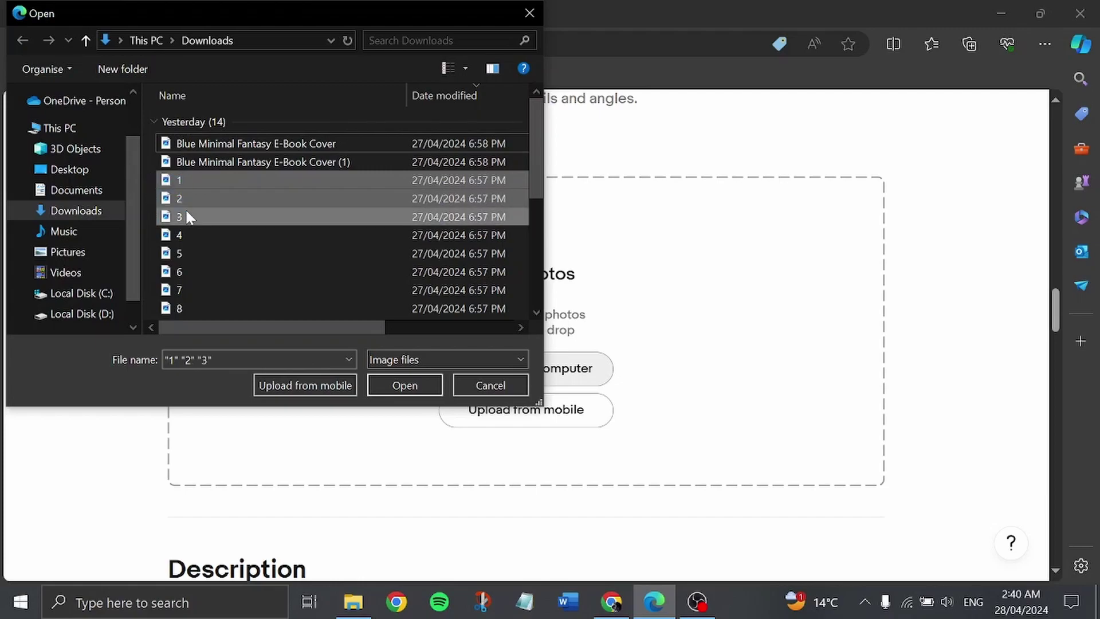
click(410, 386)
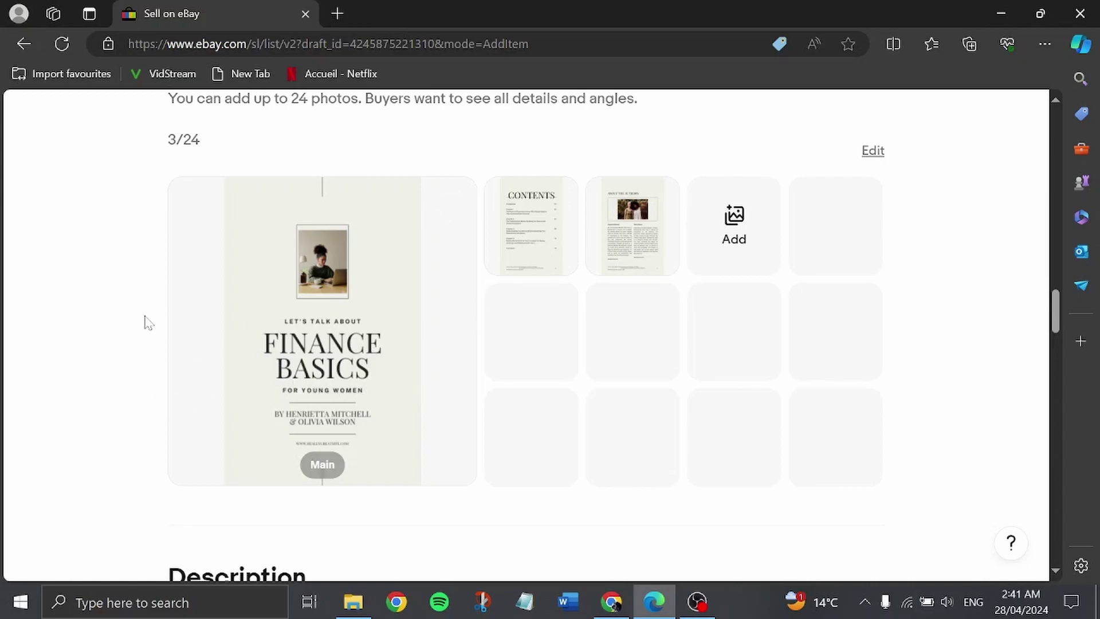
scroll(122, 323, down, 2)
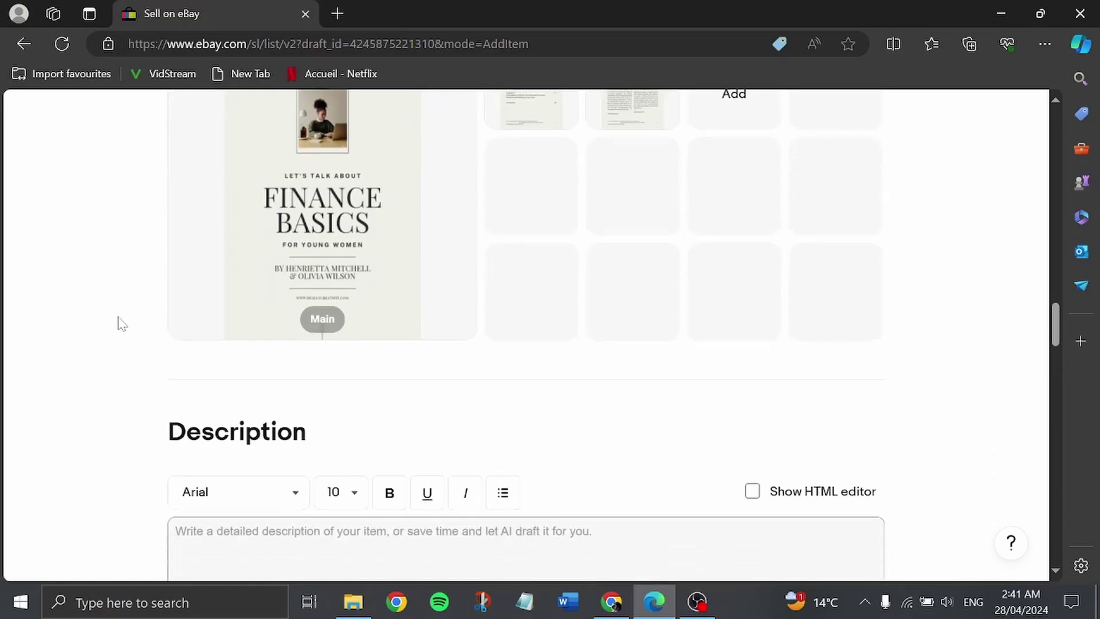
scroll(121, 323, down, 2)
scroll(121, 324, down, 2)
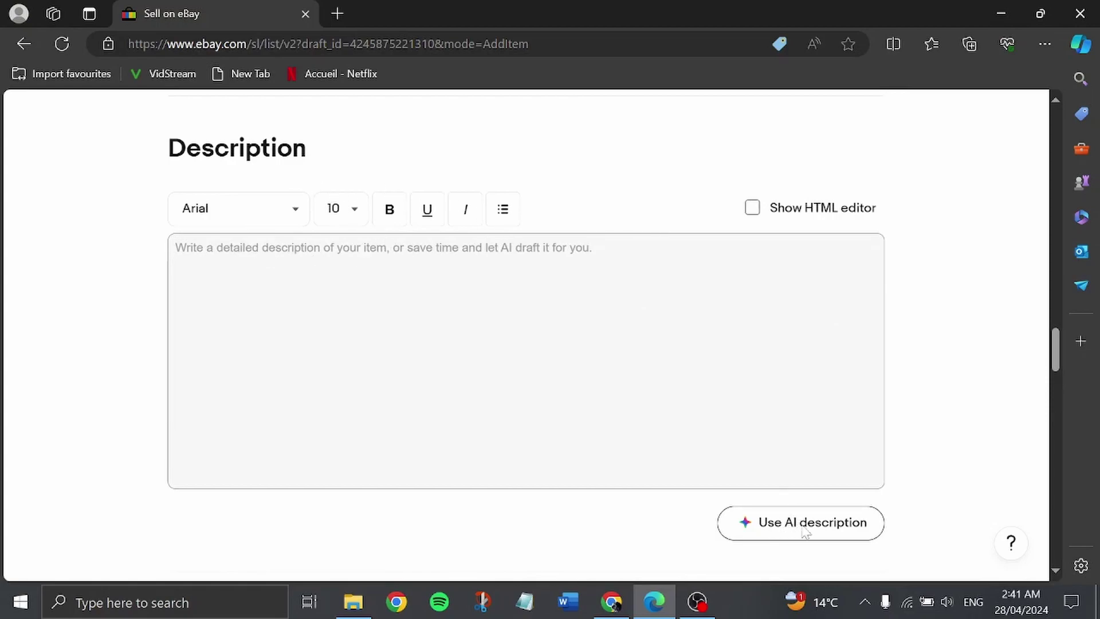
- Have eBay's AI draft the description as an English nonfiction paperback for young adults
click(842, 532)
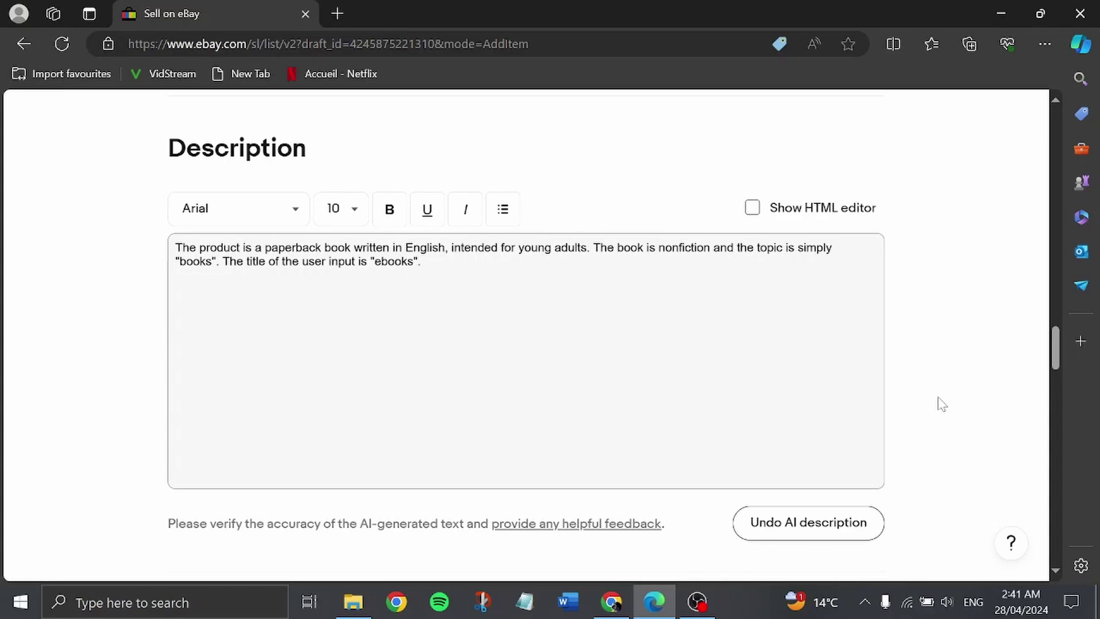
scroll(943, 404, down, 1)
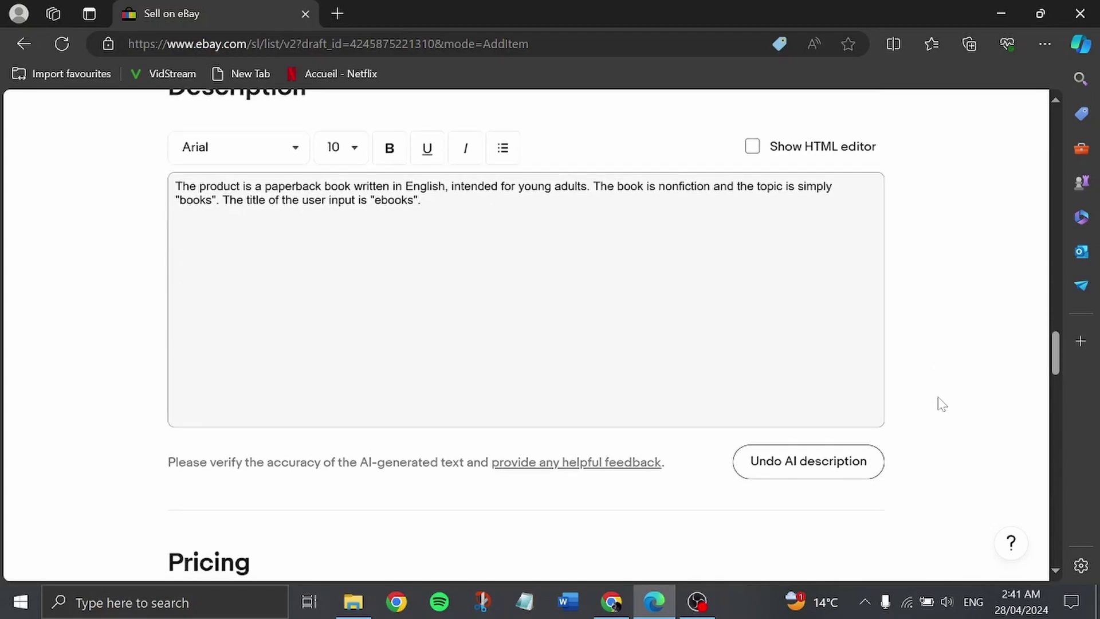
scroll(942, 404, down, 2)
scroll(943, 404, down, 2)
scroll(942, 404, down, 1)
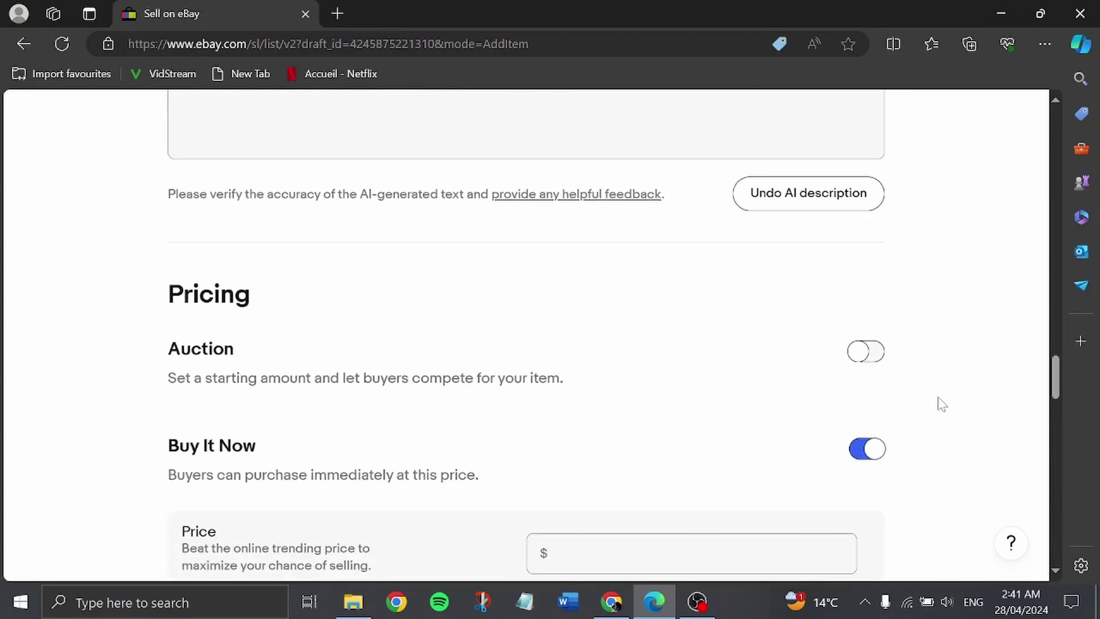
scroll(942, 404, down, 2)
scroll(942, 404, down, 1)
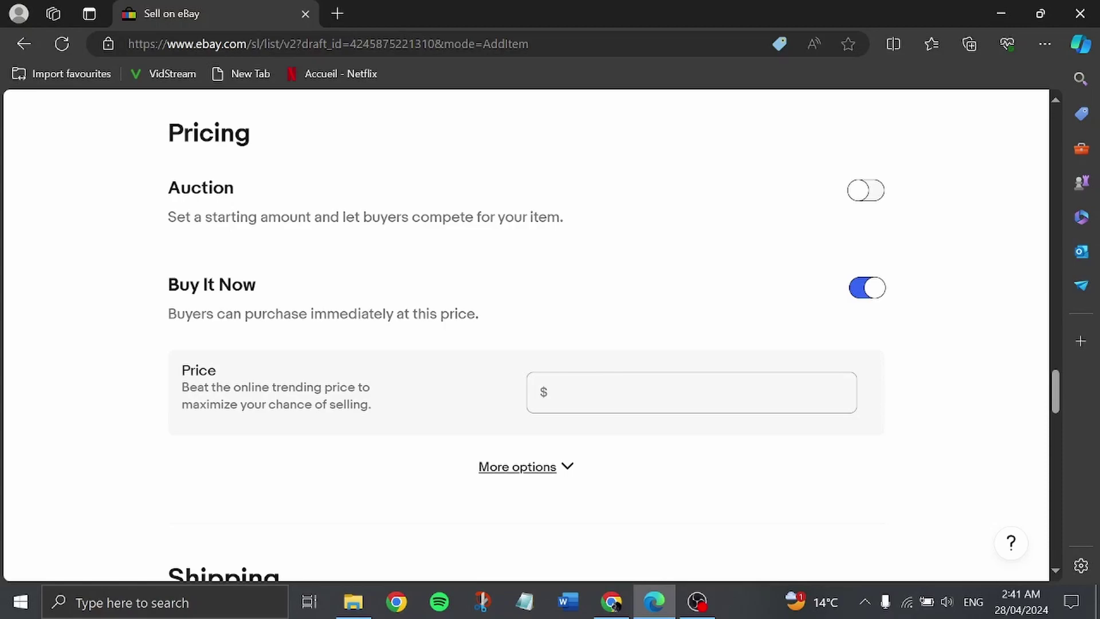
- Enter a $230.00 Buy It Now price and reveal the additional pricing options
click(692, 392)
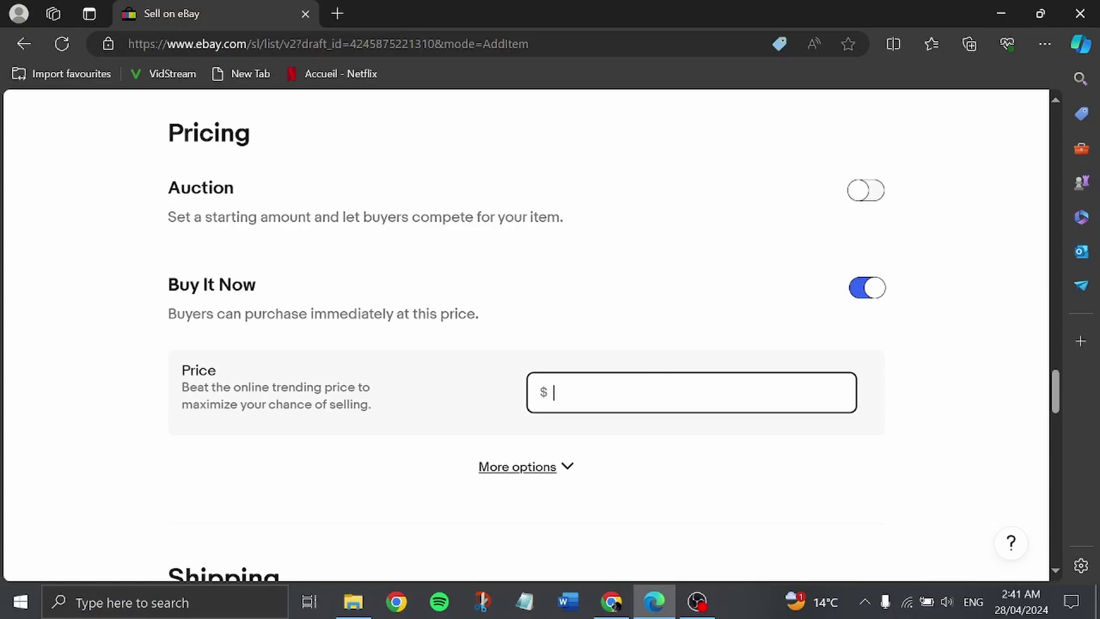
key(XF86AudioLowerVolume)
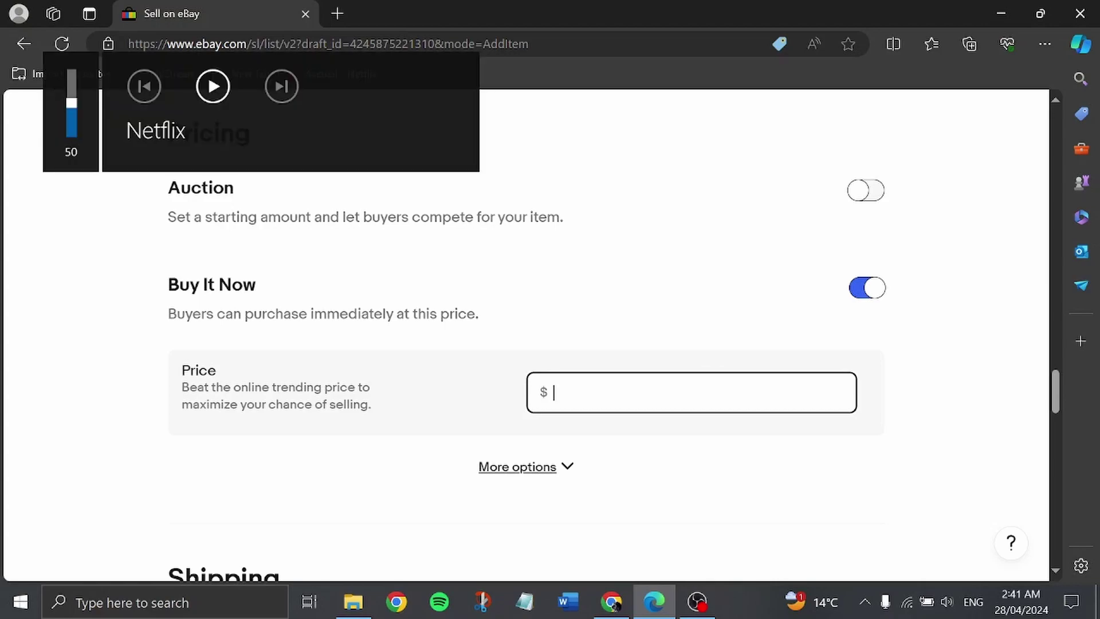
text(23)
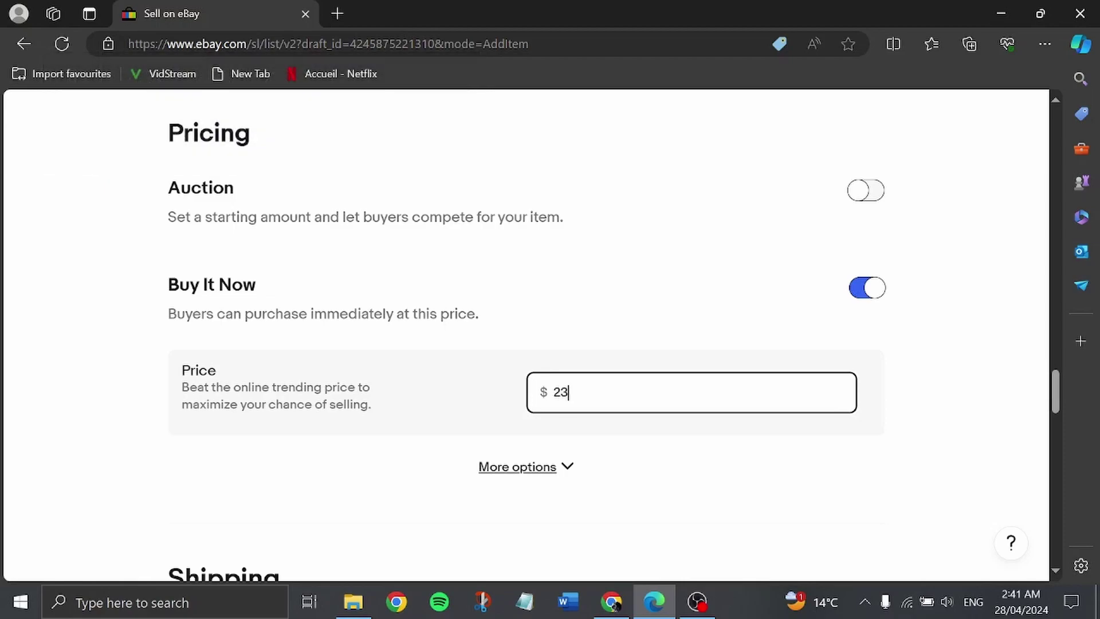
text(0)
click(546, 478)
click(517, 467)
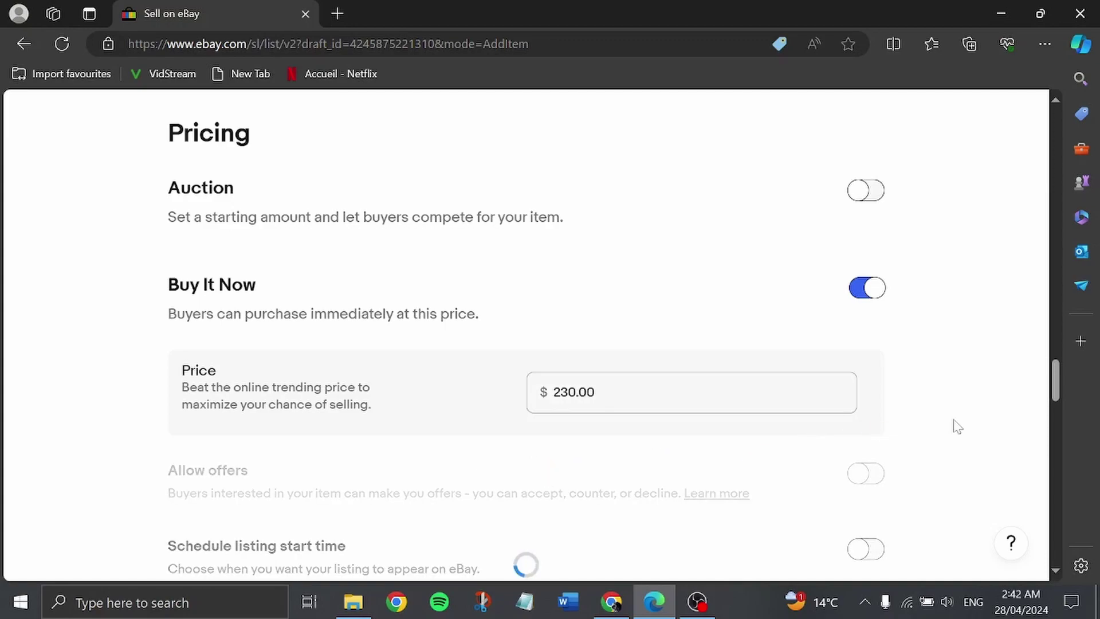
scroll(958, 427, down, 2)
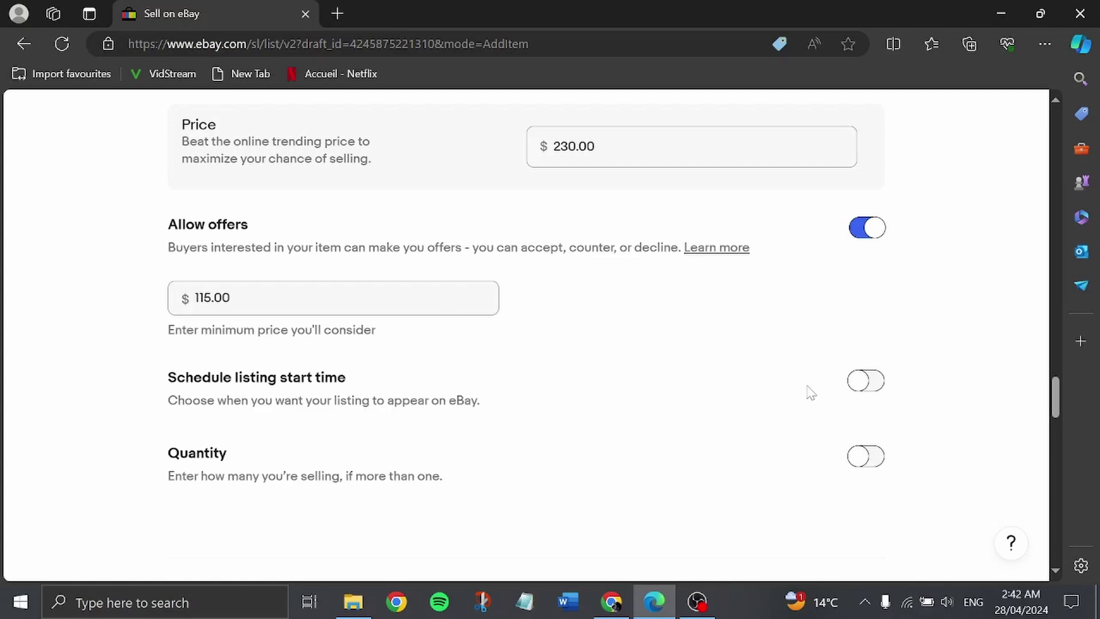
- Leave the scheduled start time off and set the listing quantity to 7
click(864, 382)
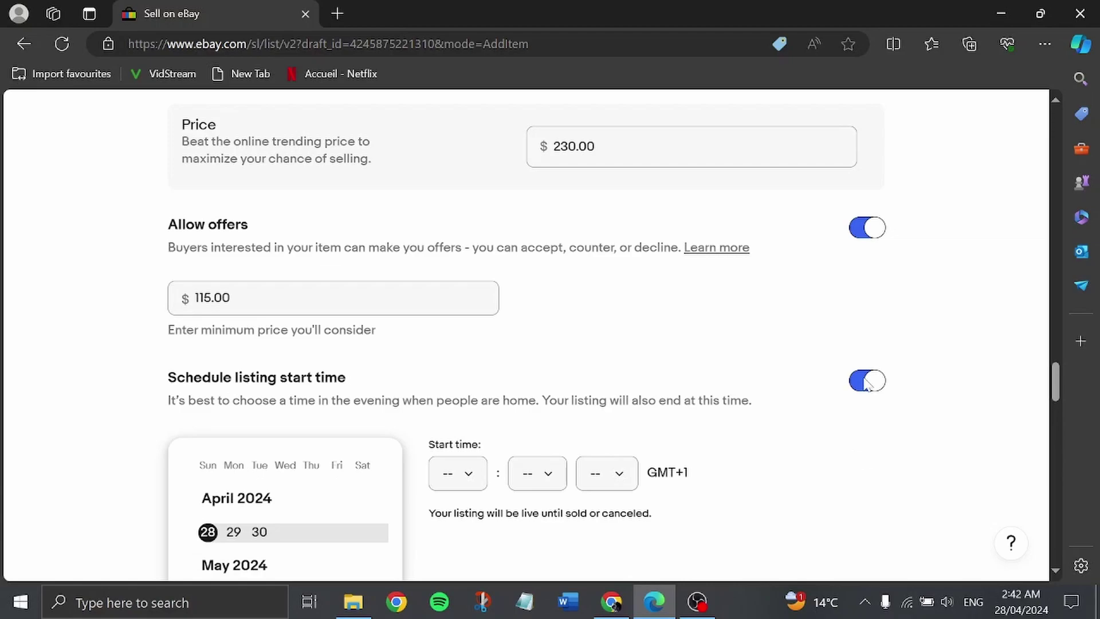
scroll(955, 393, down, 3)
scroll(954, 392, down, 2)
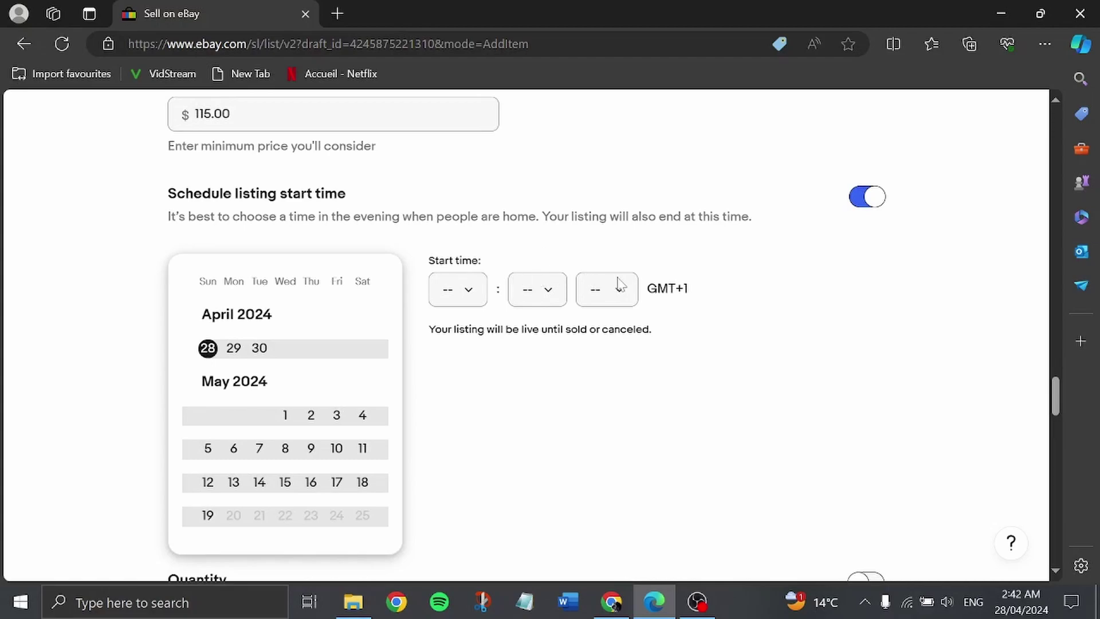
click(865, 200)
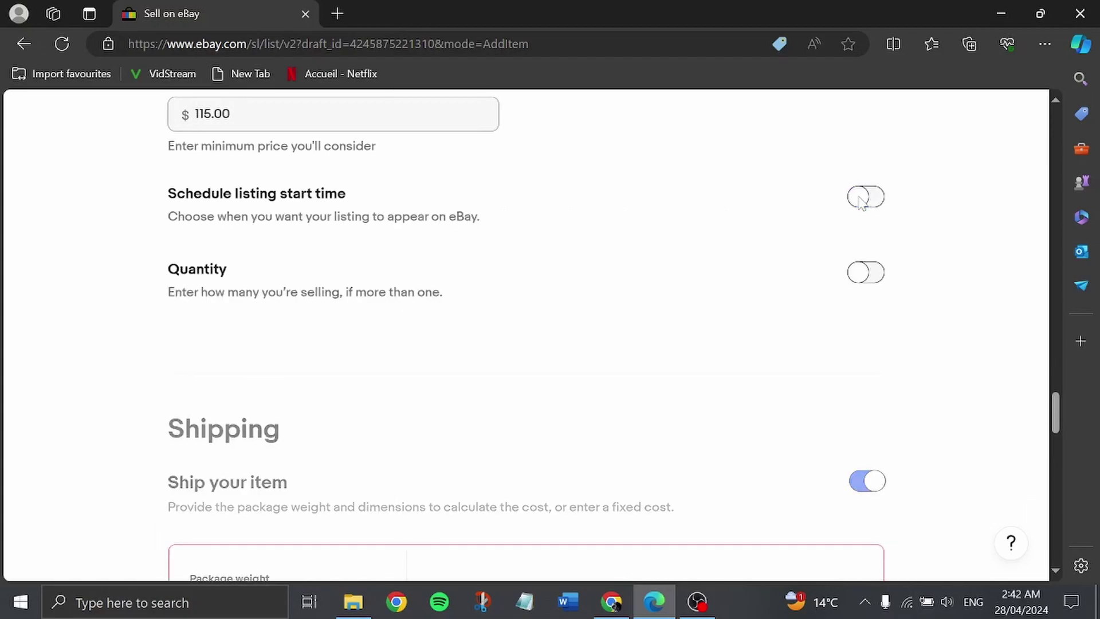
click(864, 272)
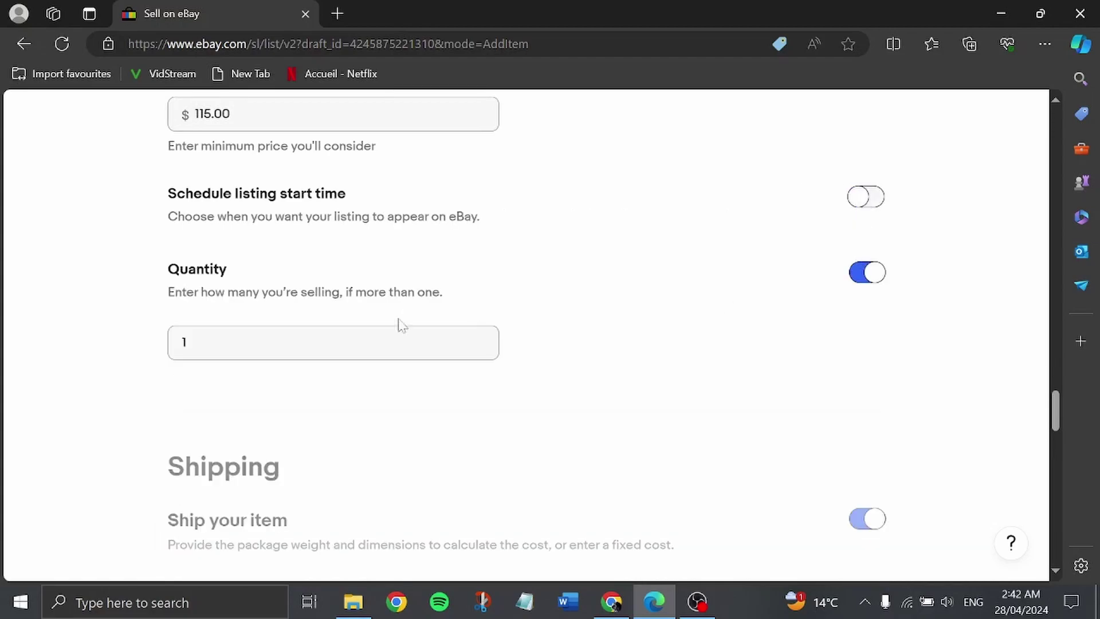
click(333, 342)
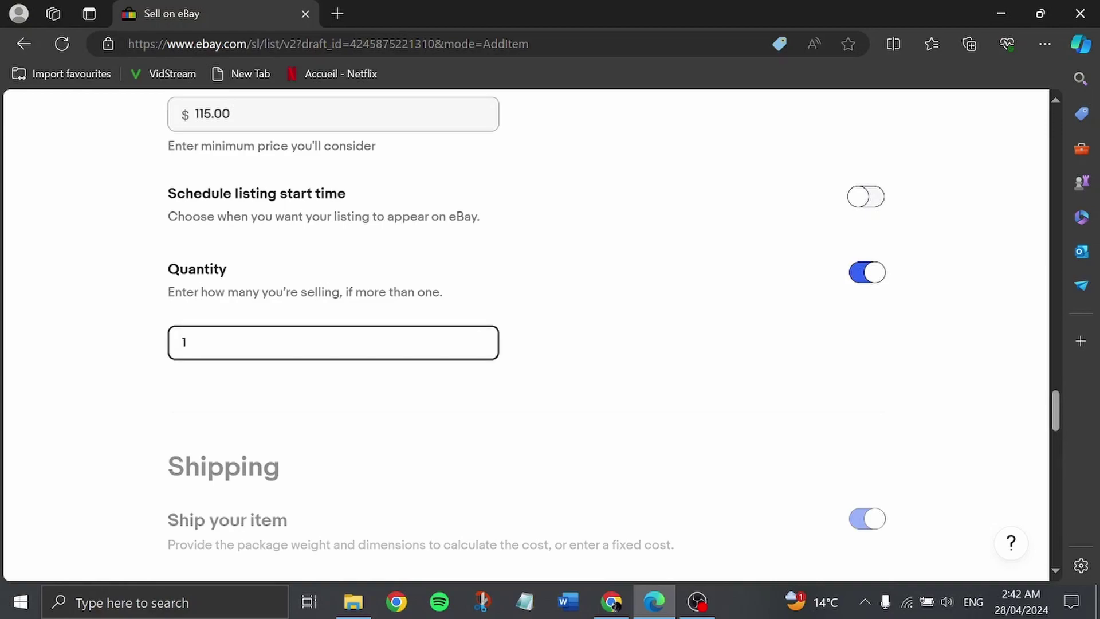
key(BackSpace)
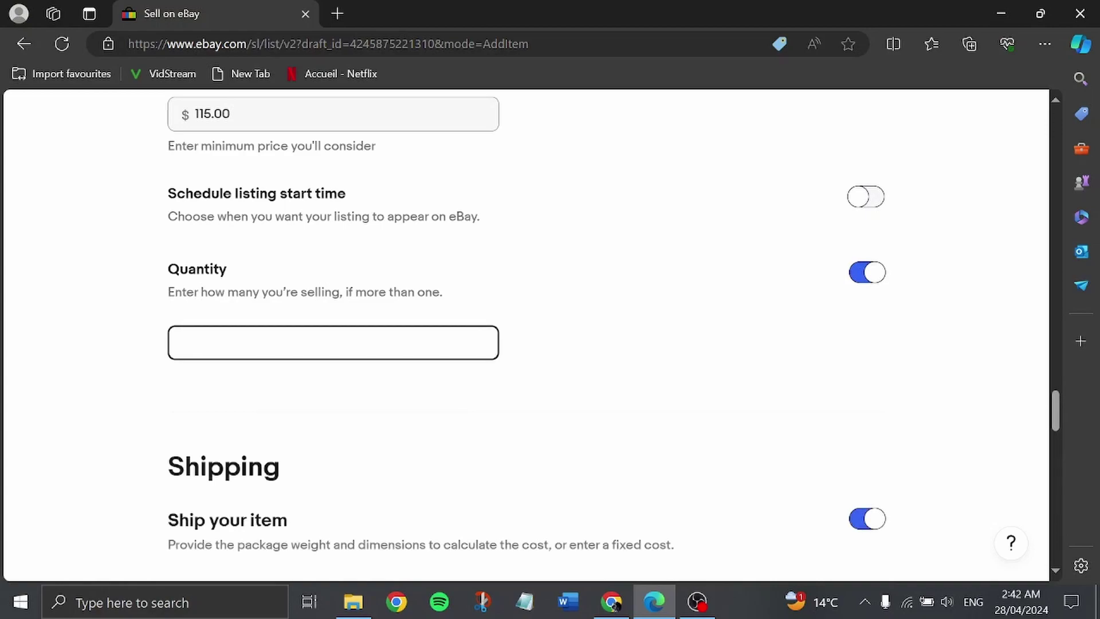
text(7)
click(514, 404)
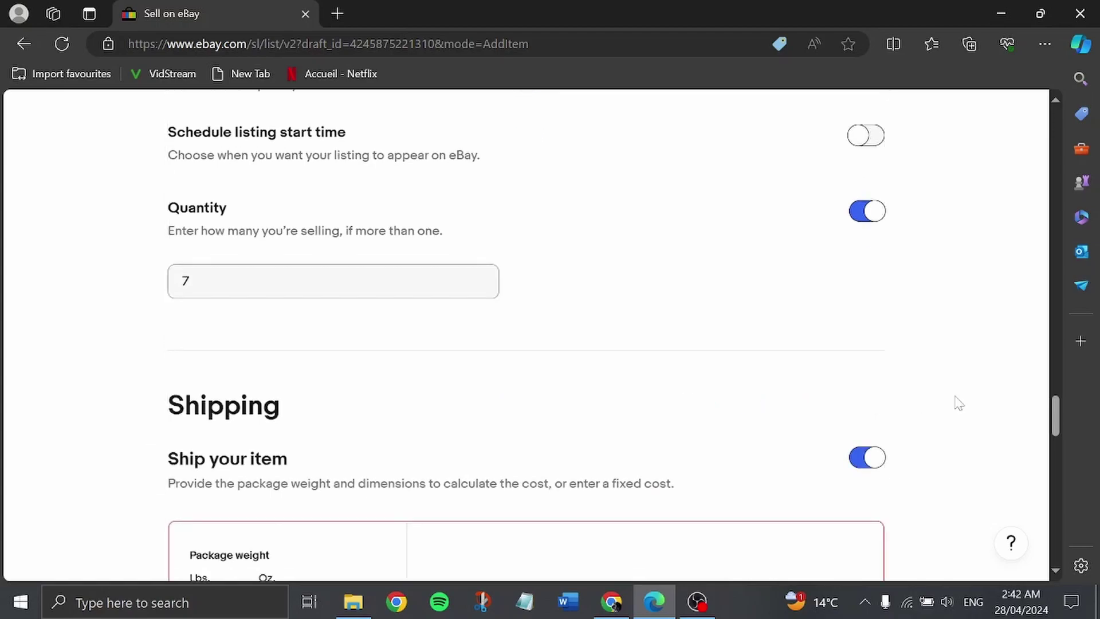
scroll(959, 403, down, 1)
scroll(960, 403, down, 1)
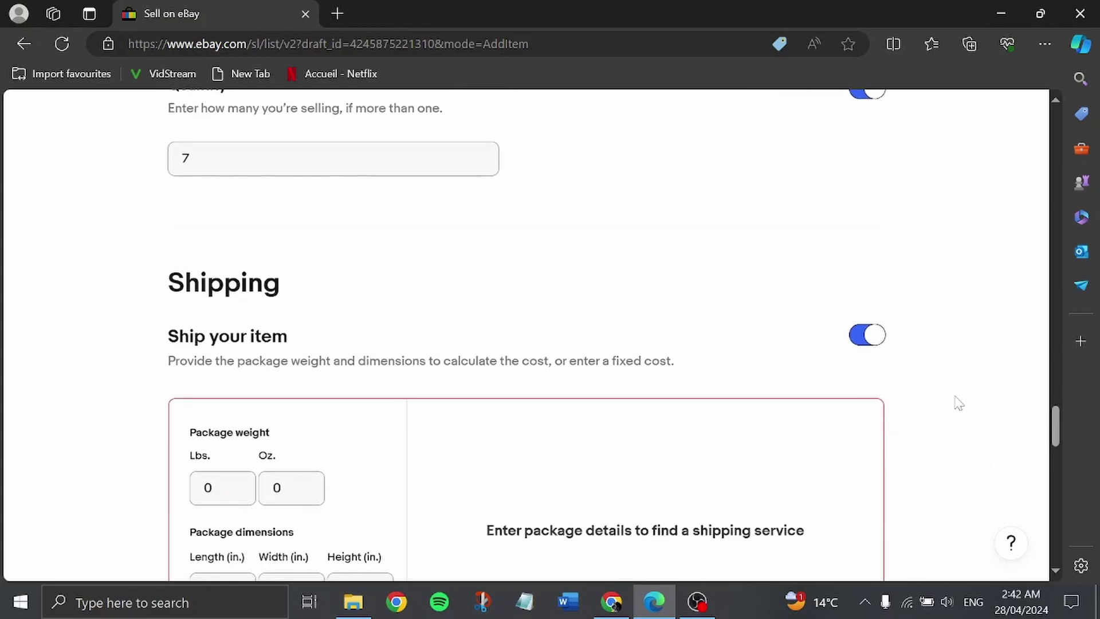
scroll(959, 403, down, 1)
scroll(960, 404, down, 1)
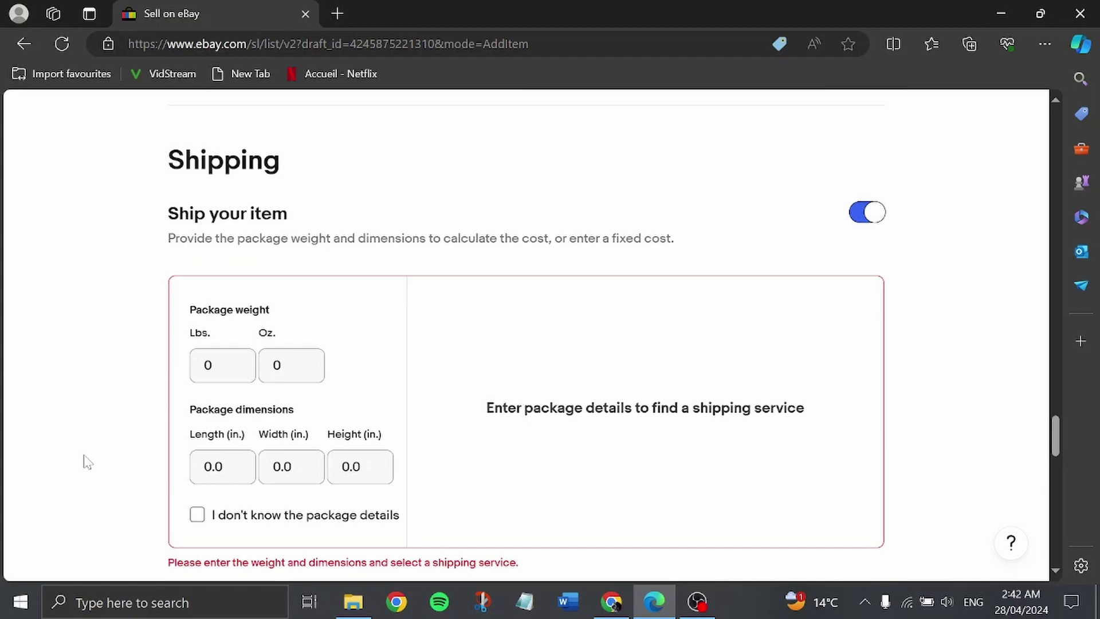
scroll(87, 463, down, 1)
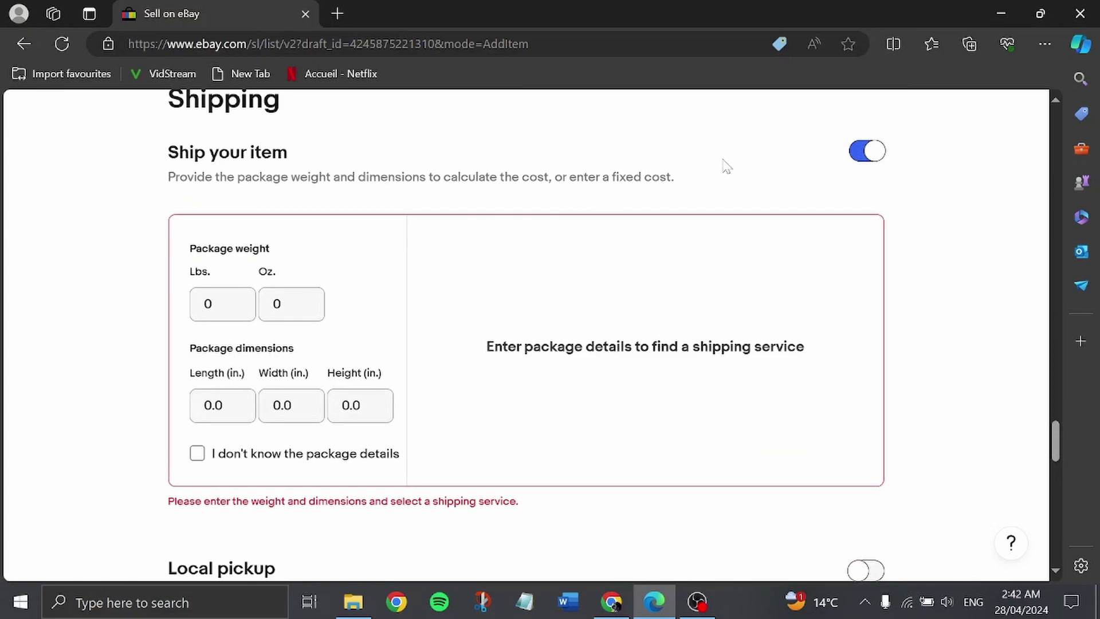
- Turn shipping off and back on, filling package weight pounds with the saved 0
click(866, 150)
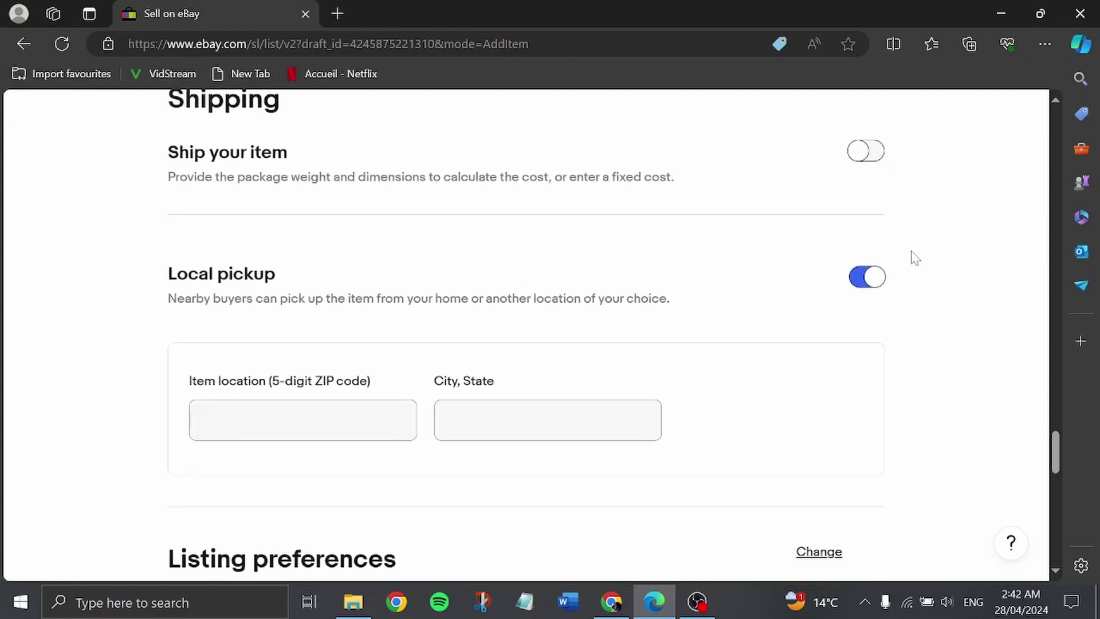
scroll(914, 258, up, 2)
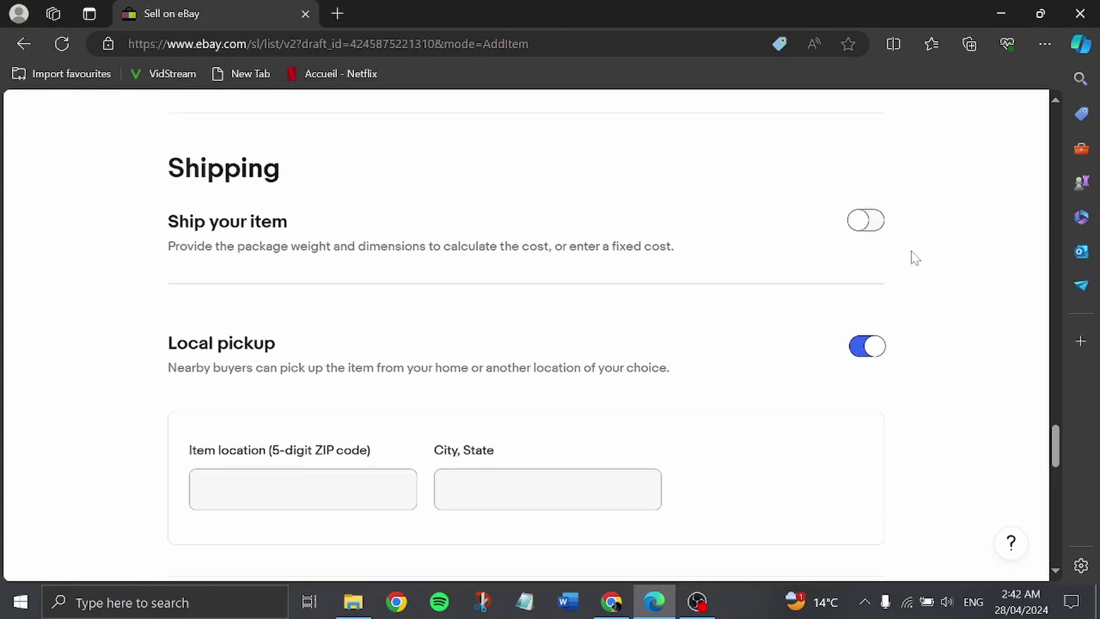
scroll(915, 258, up, 2)
scroll(915, 258, down, 1)
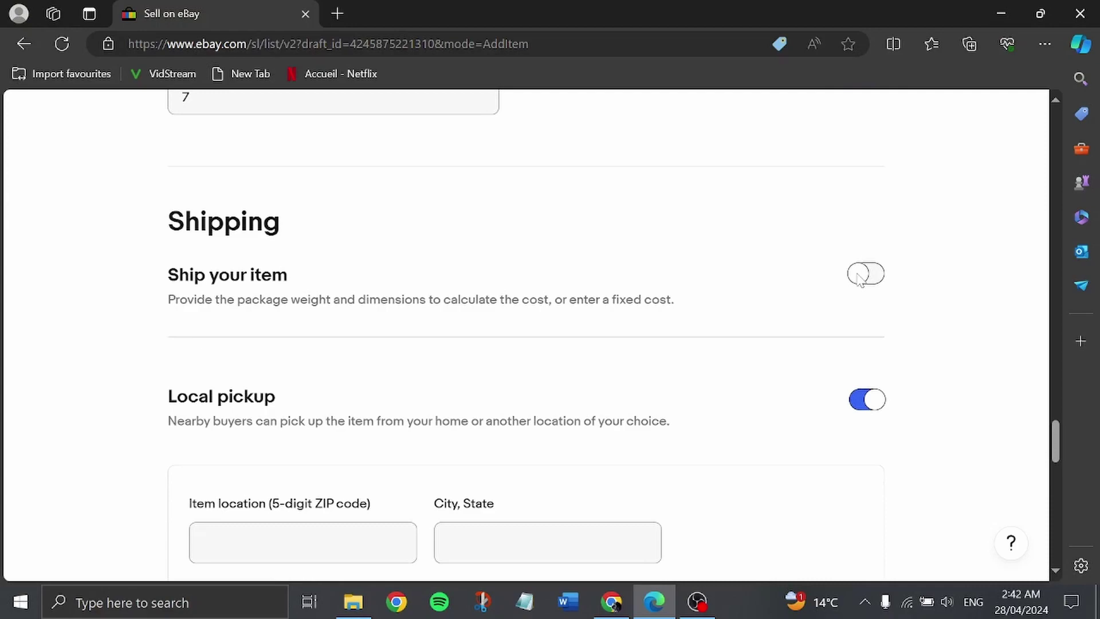
click(860, 280)
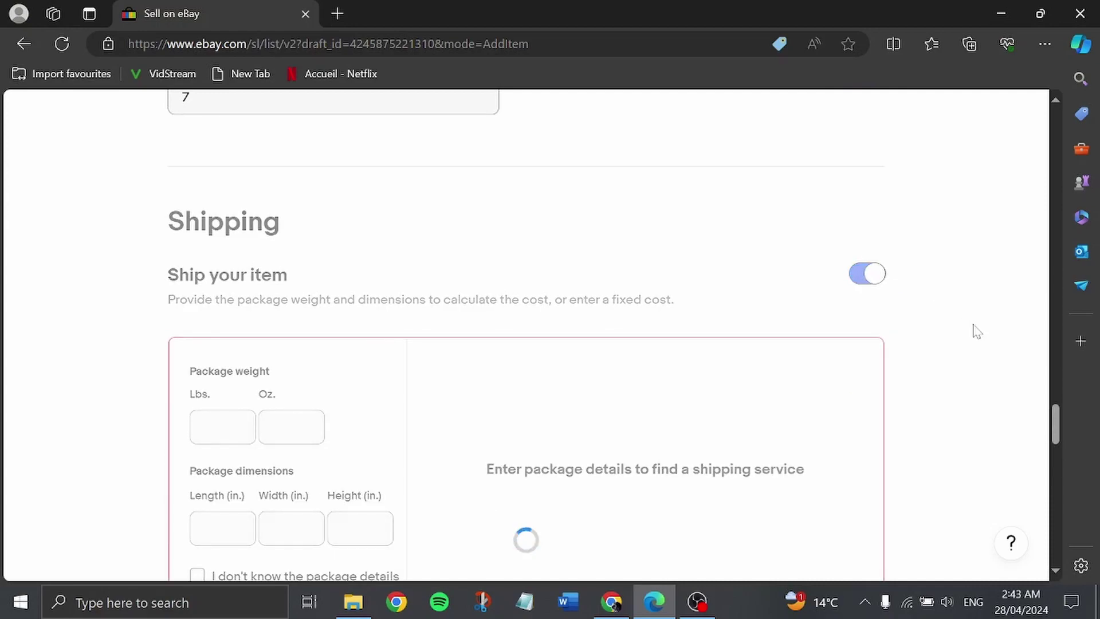
scroll(976, 331, down, 2)
scroll(976, 331, down, 1)
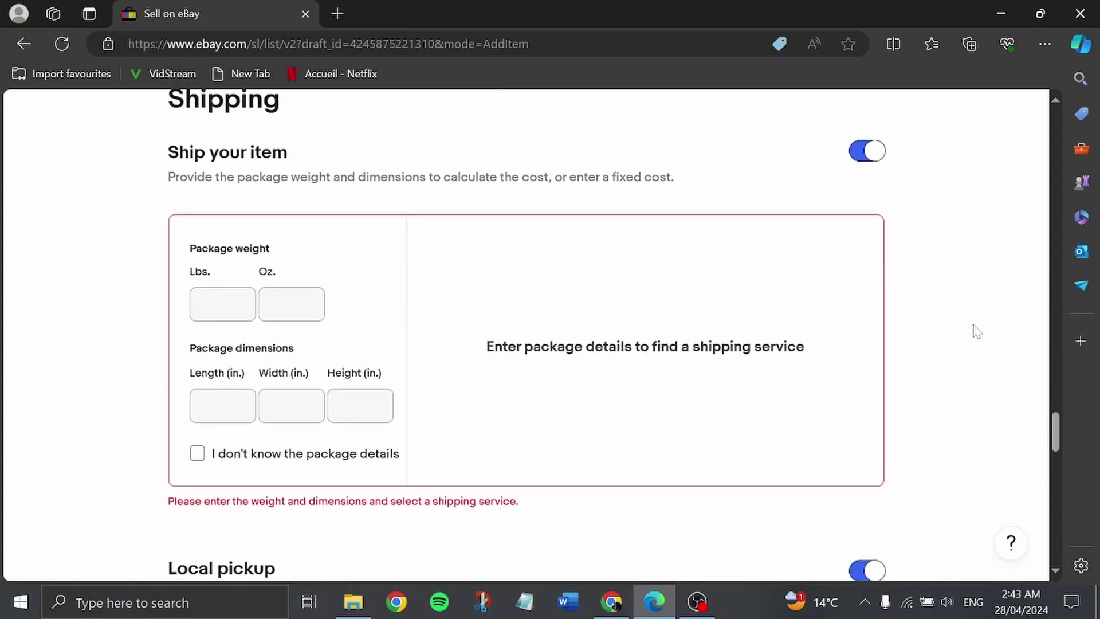
click(222, 303)
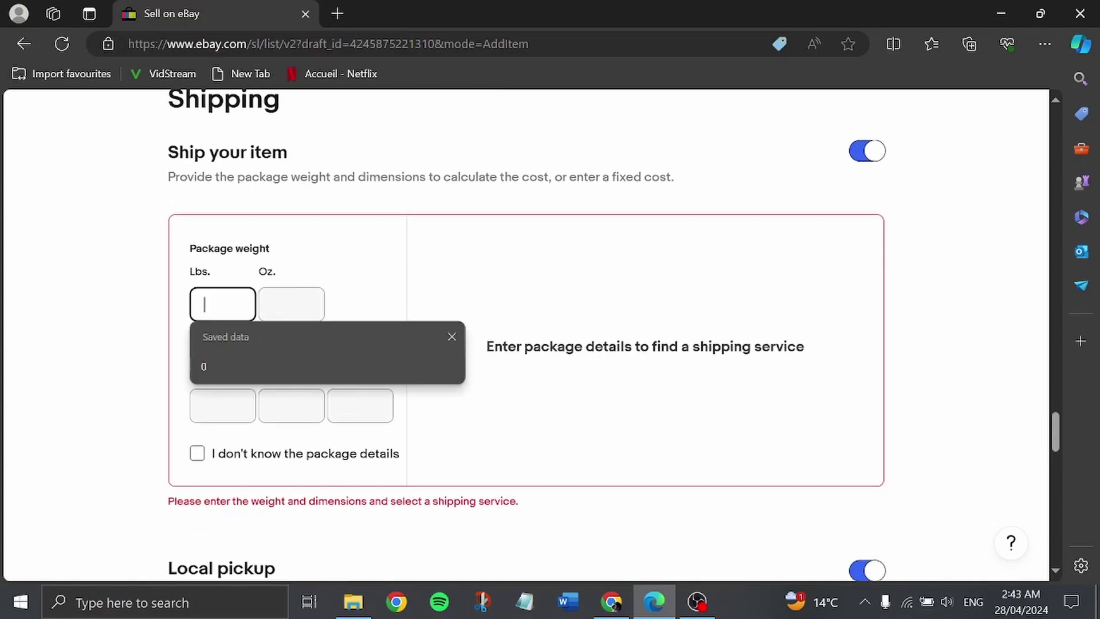
click(235, 366)
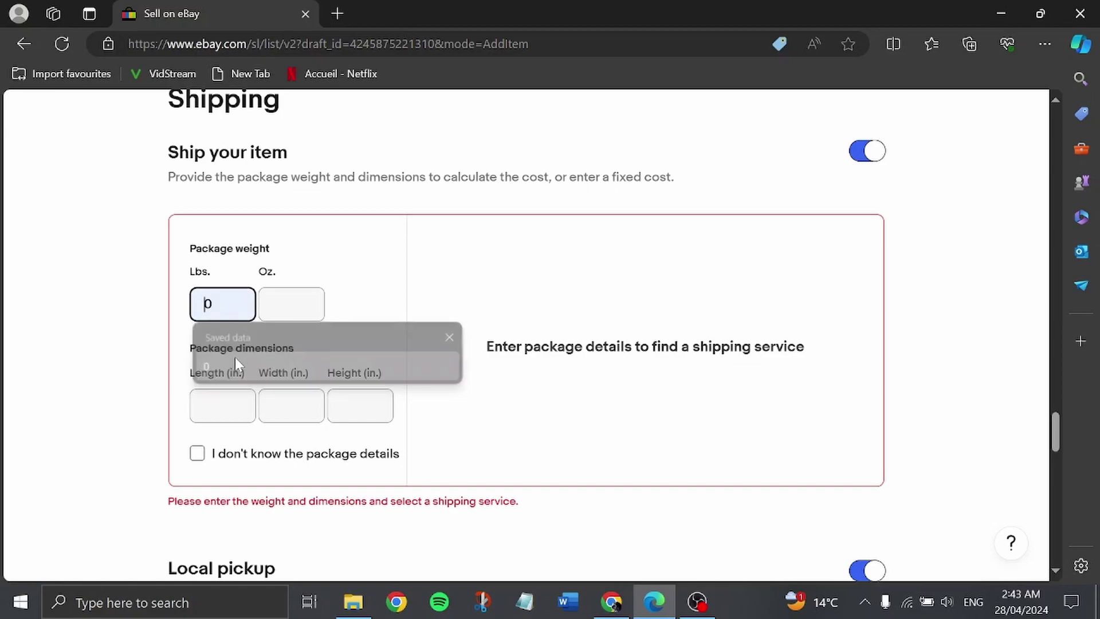
key(Tab)
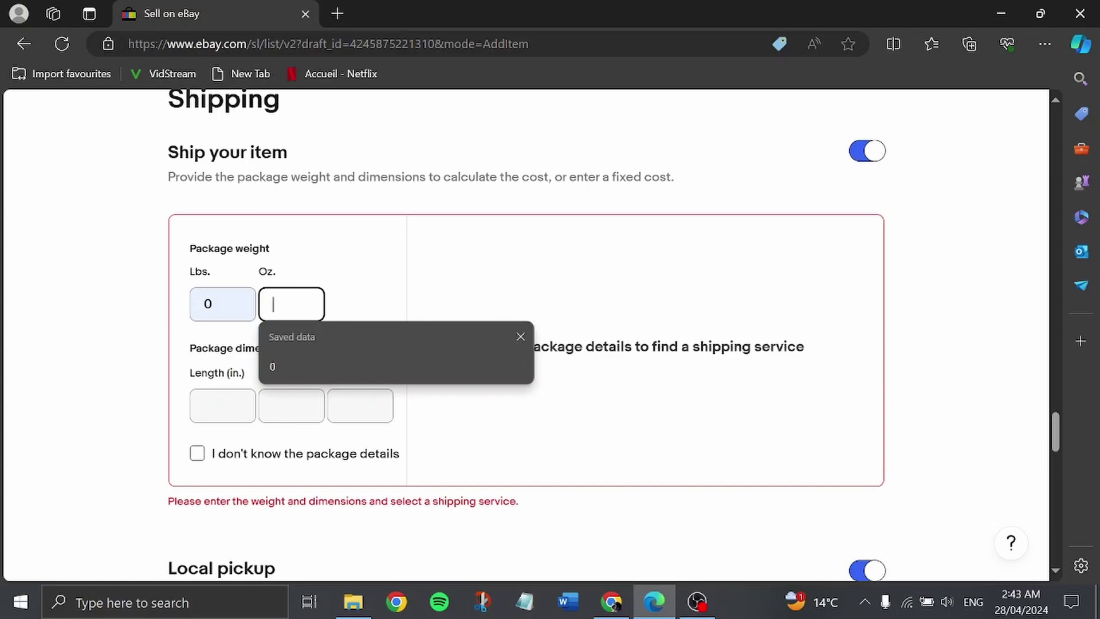
text(0)
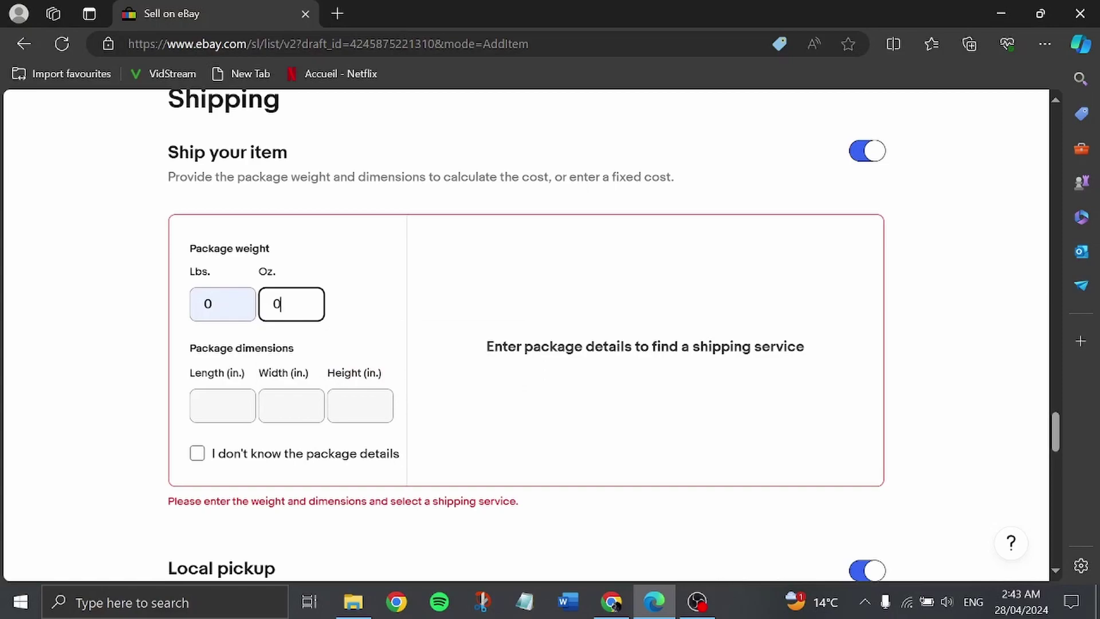
text(1)
- Abandon the package length entry and switch shipping off, leaving local pickup enabled
key(shift+Tab)
text(1)
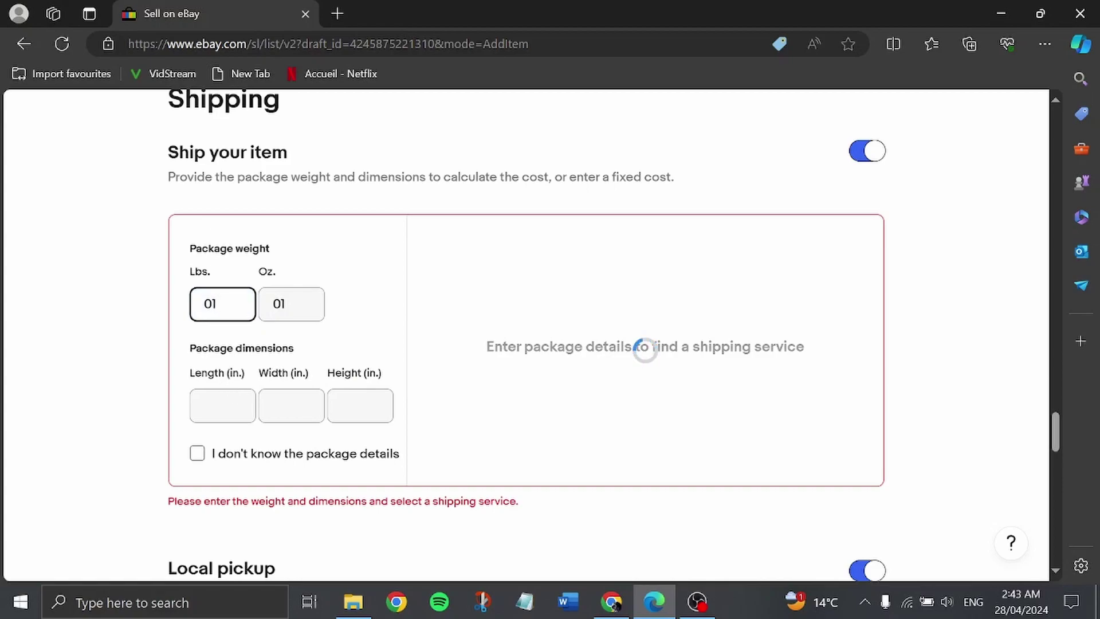
click(222, 405)
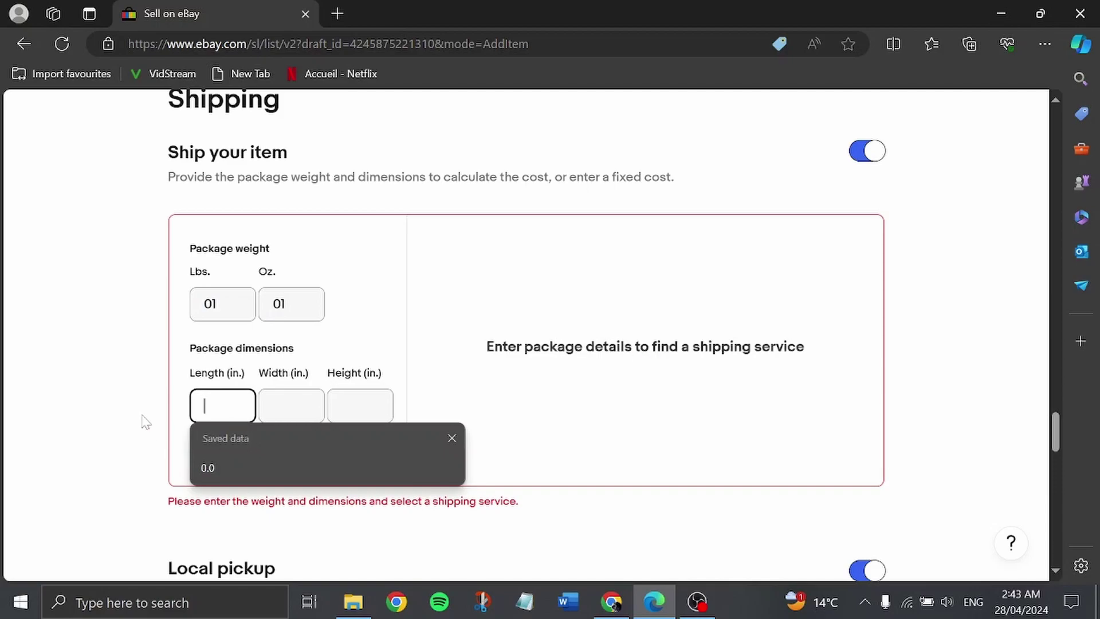
click(83, 411)
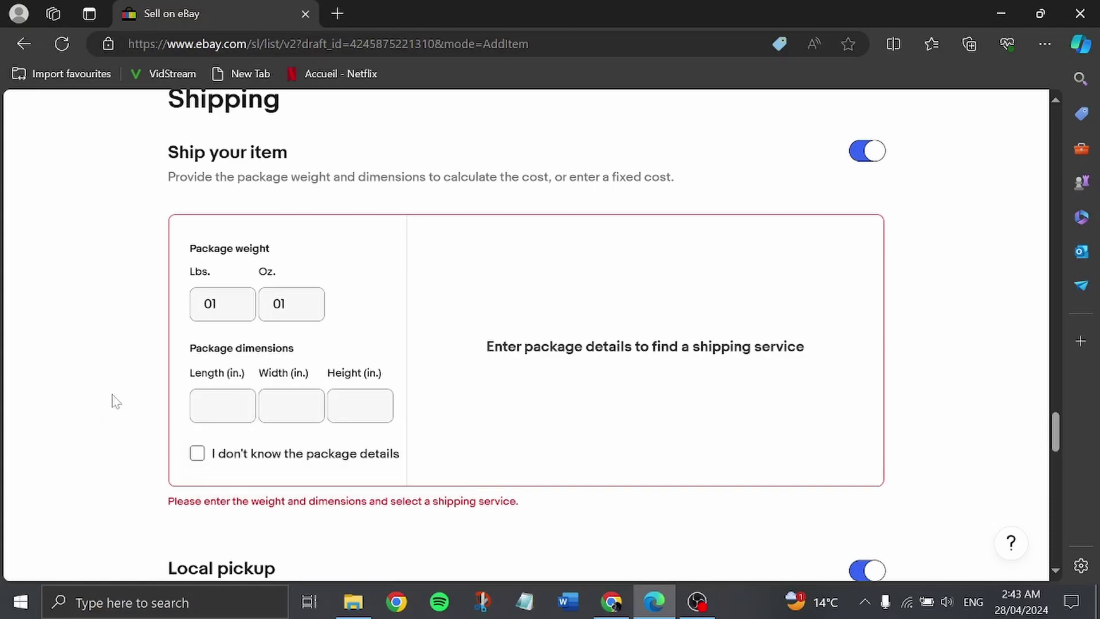
click(868, 152)
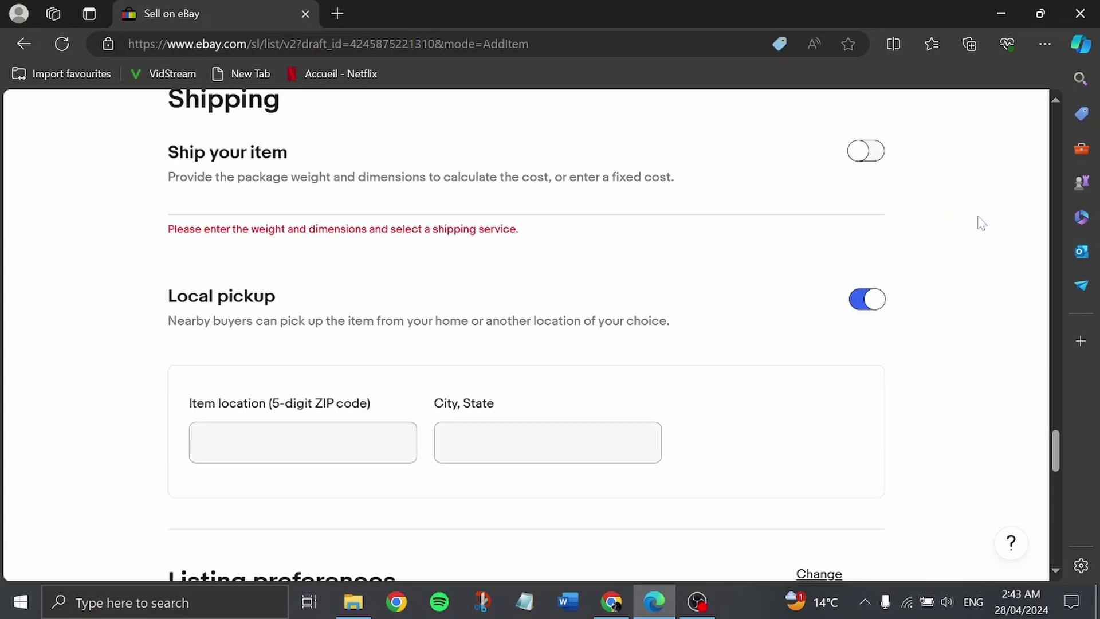
scroll(982, 224, down, 2)
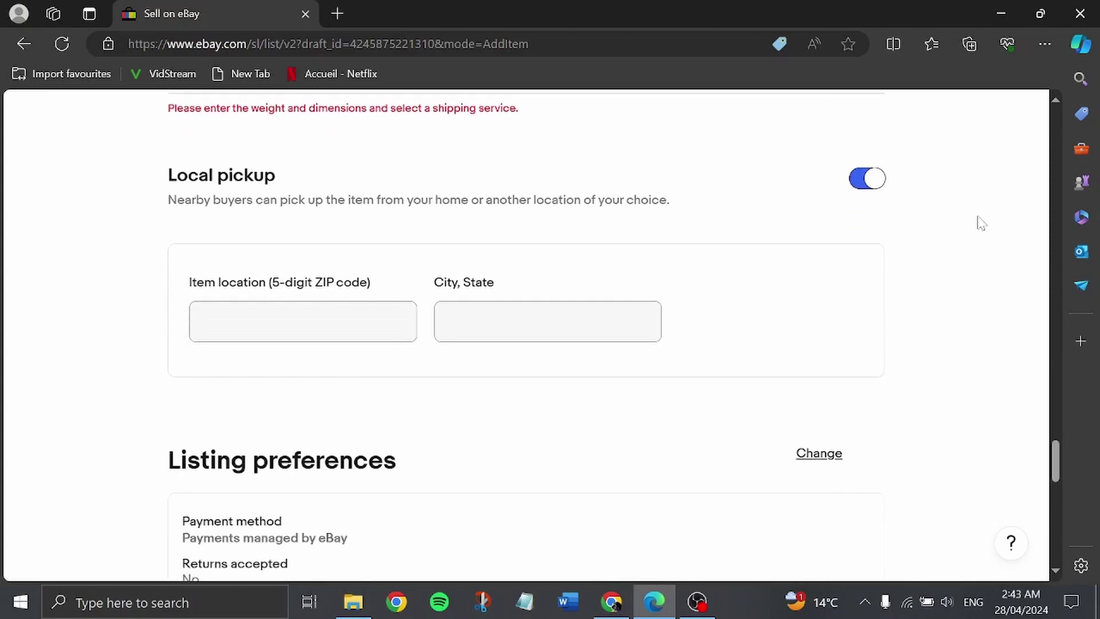
scroll(983, 225, down, 1)
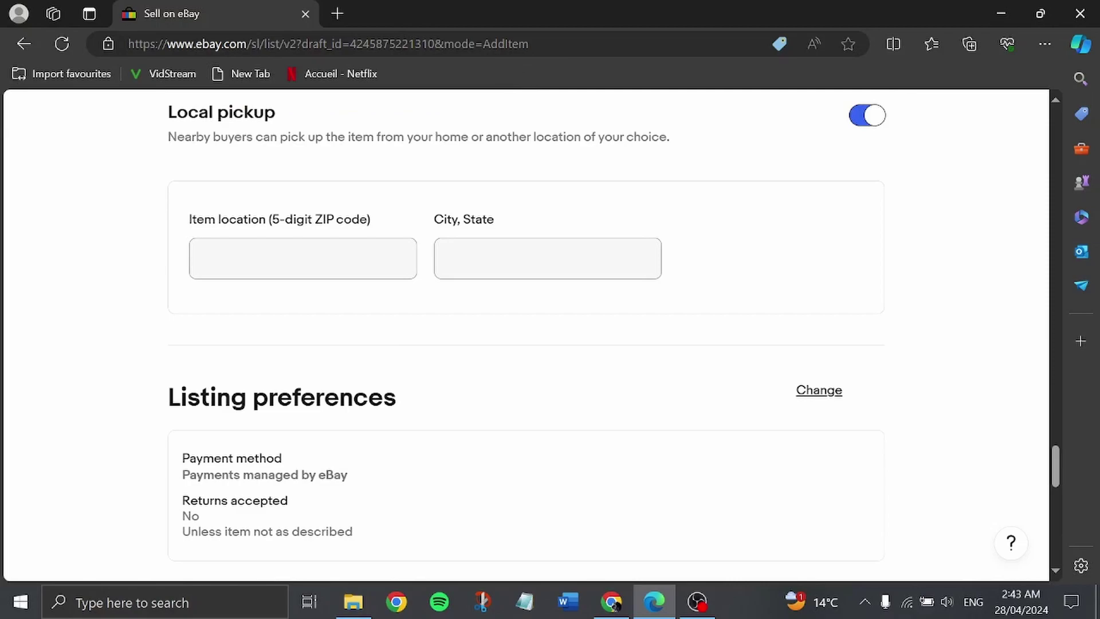
- Set the local pickup location to saved ZIP 15700 with city/state 'usa'
click(302, 259)
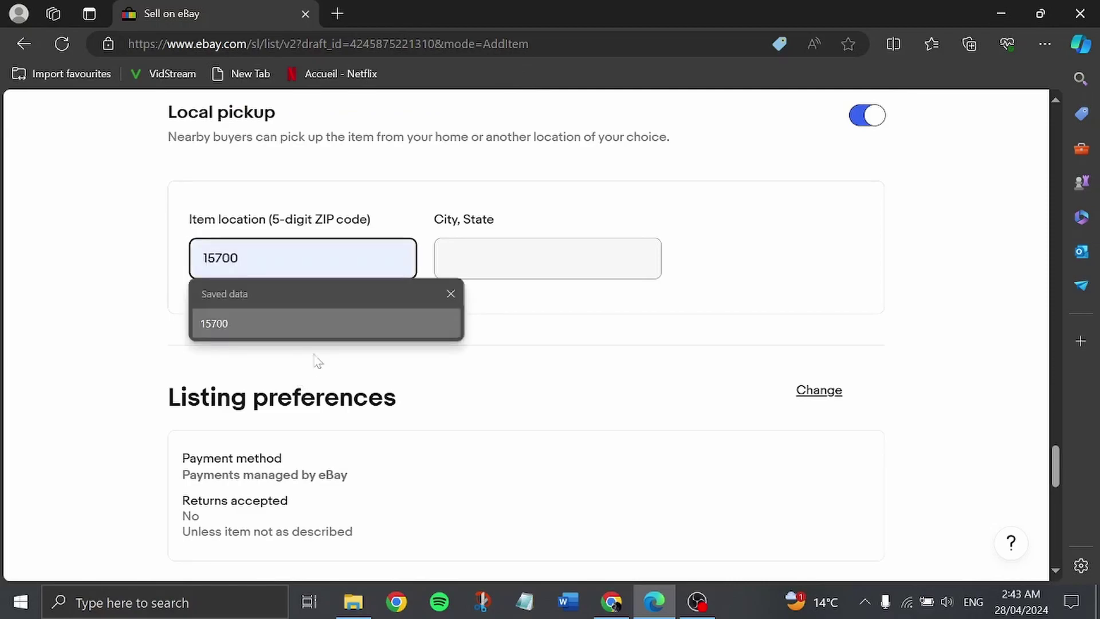
click(314, 319)
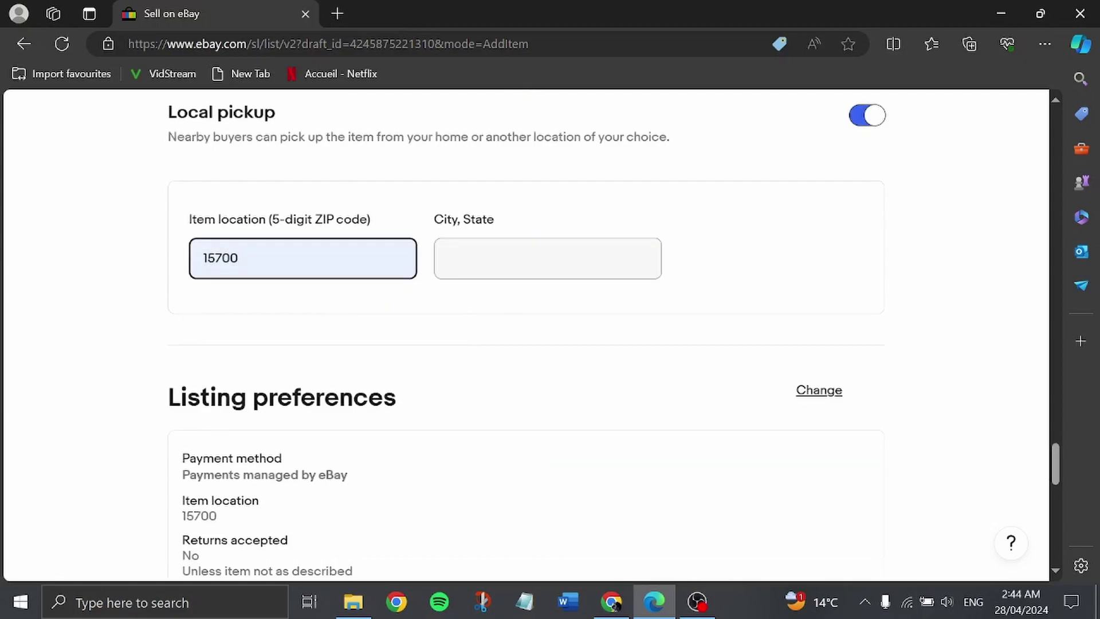
key(Tab)
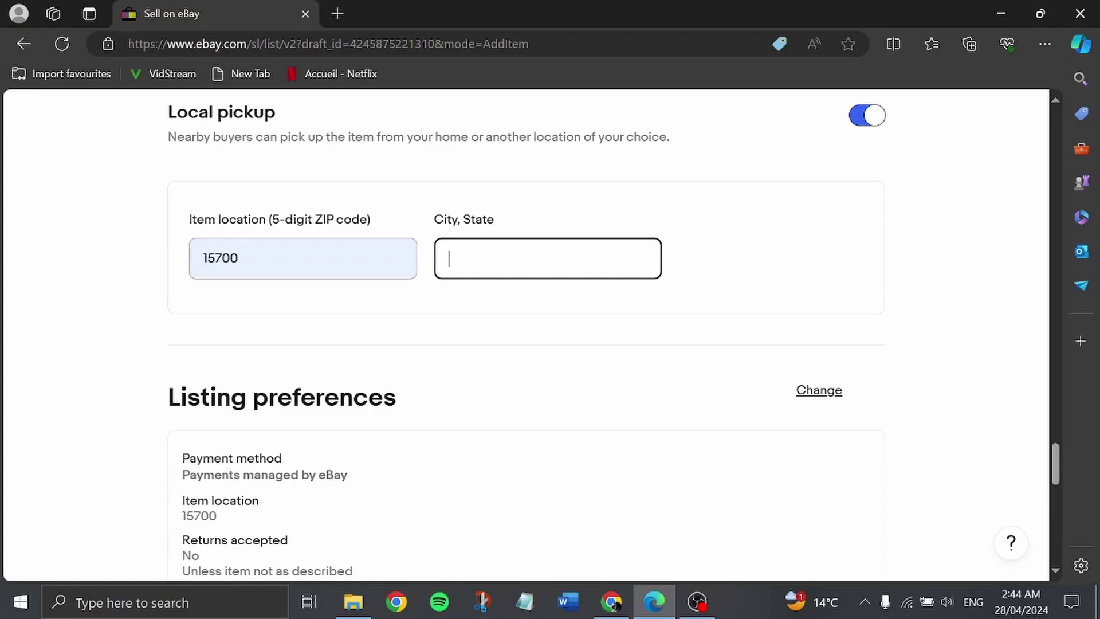
text(u)
text(s)
text(a)
click(413, 310)
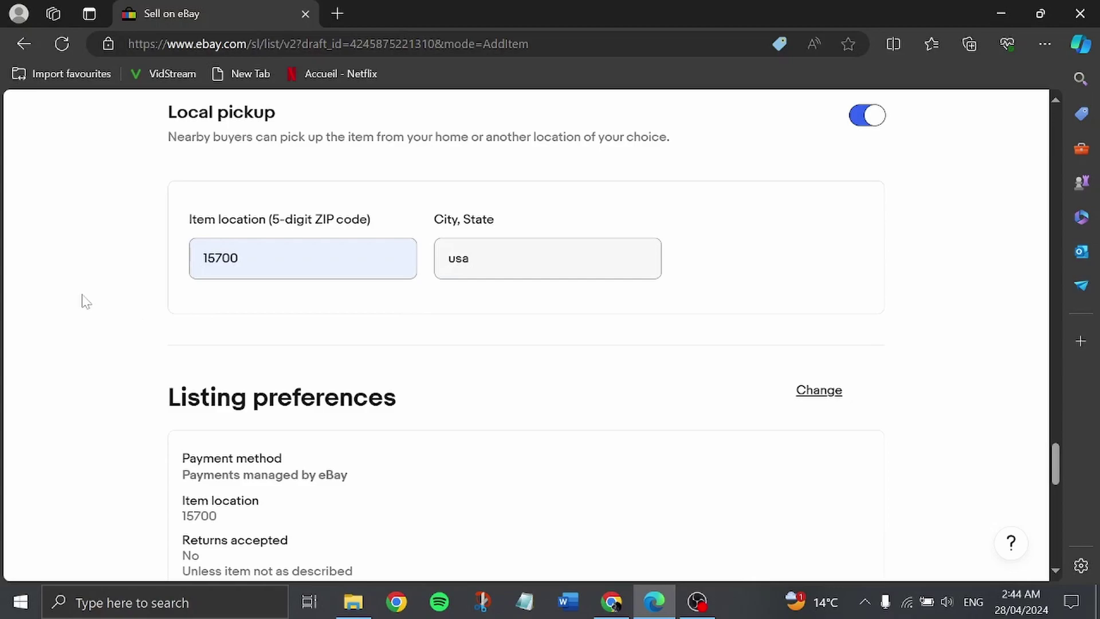
scroll(86, 301, down, 2)
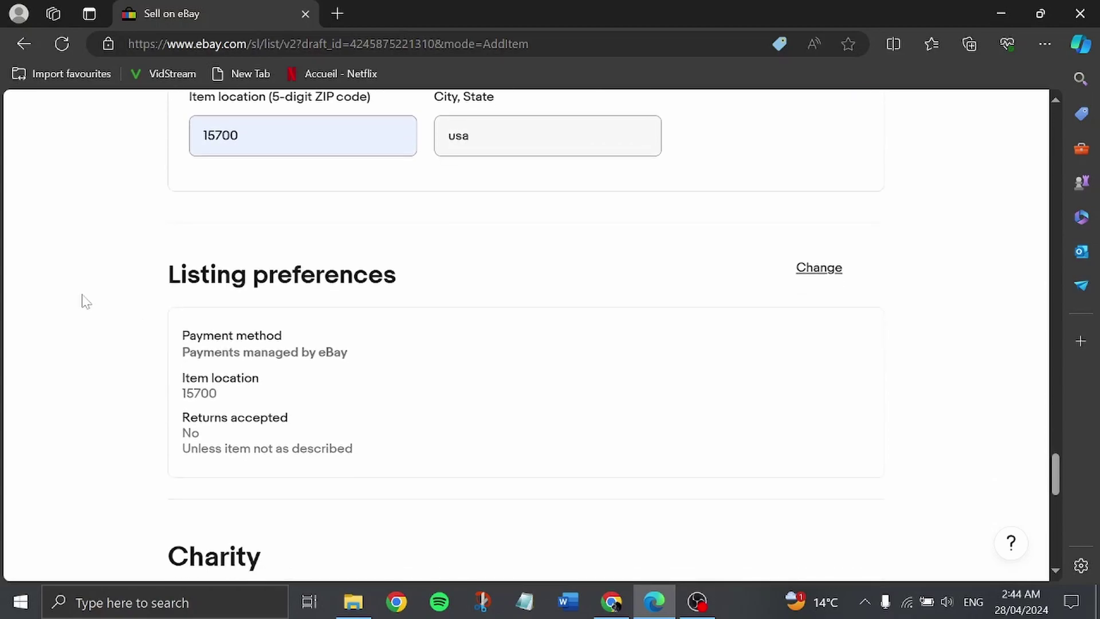
scroll(84, 302, down, 3)
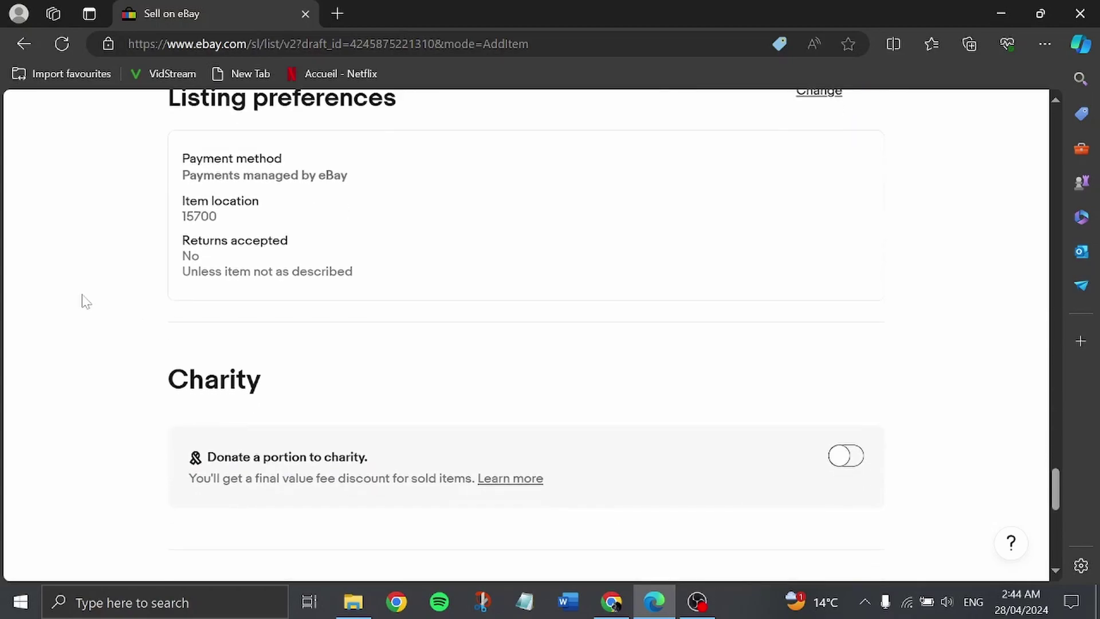
scroll(85, 301, down, 2)
scroll(85, 301, down, 2)
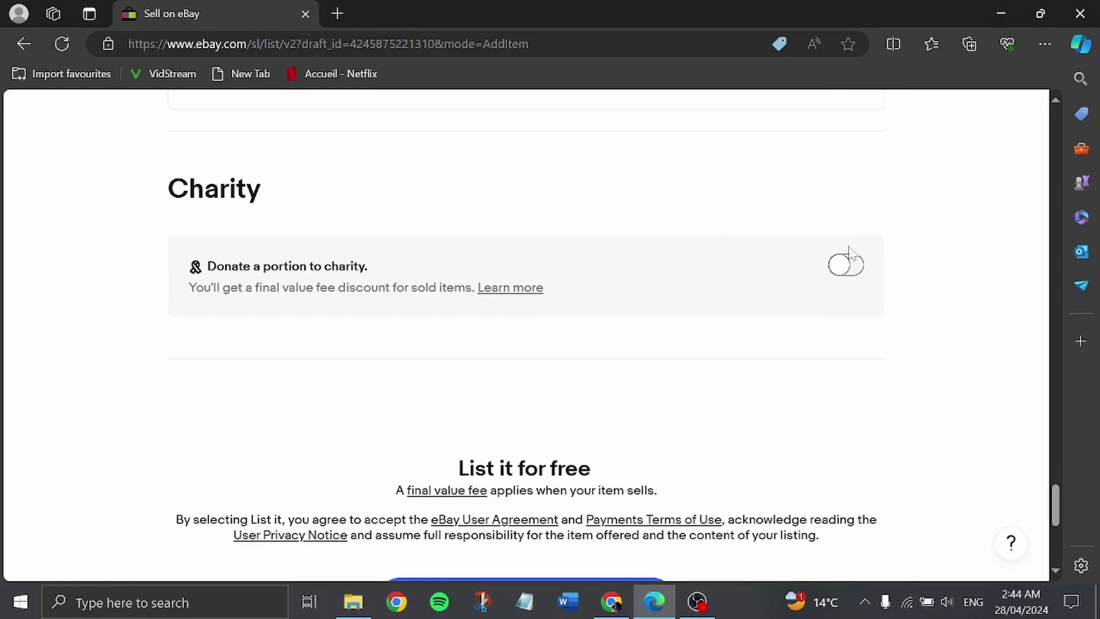
click(847, 266)
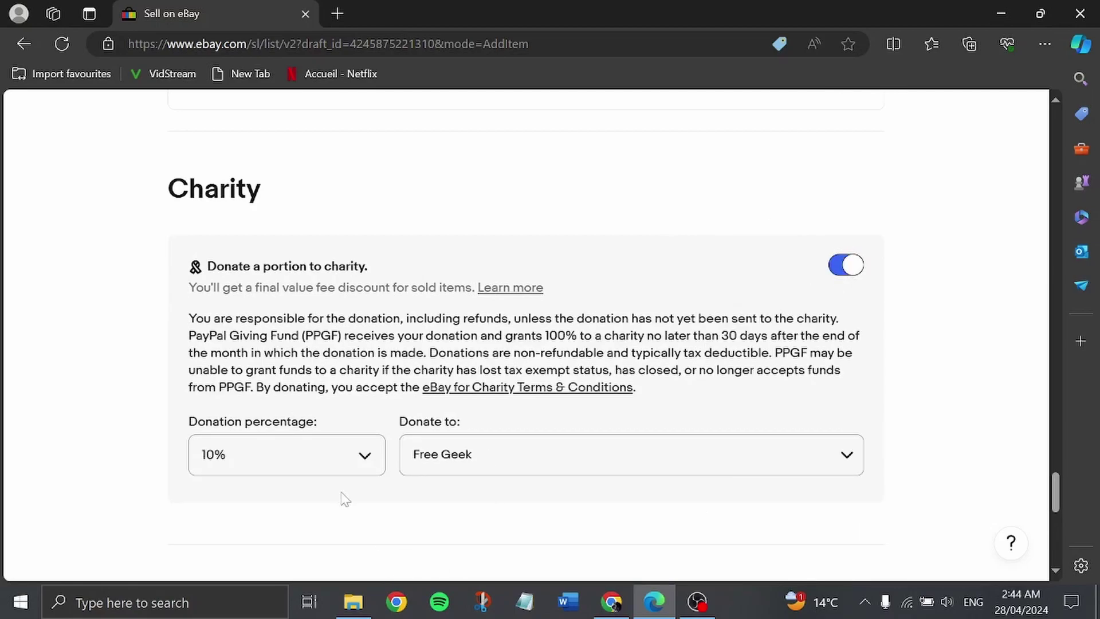
click(368, 458)
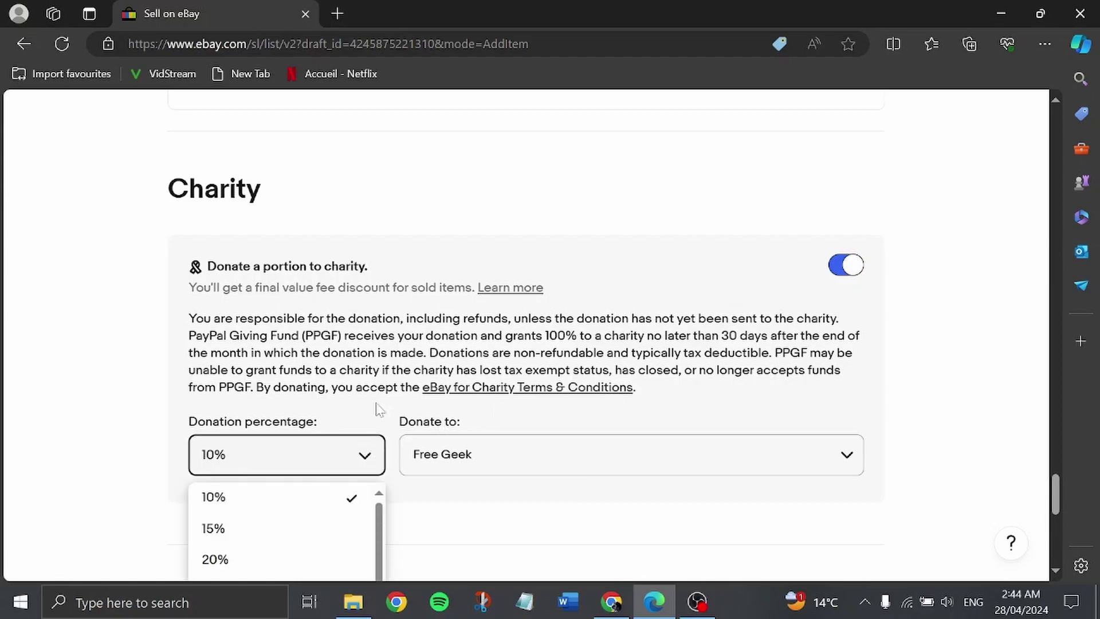
click(76, 375)
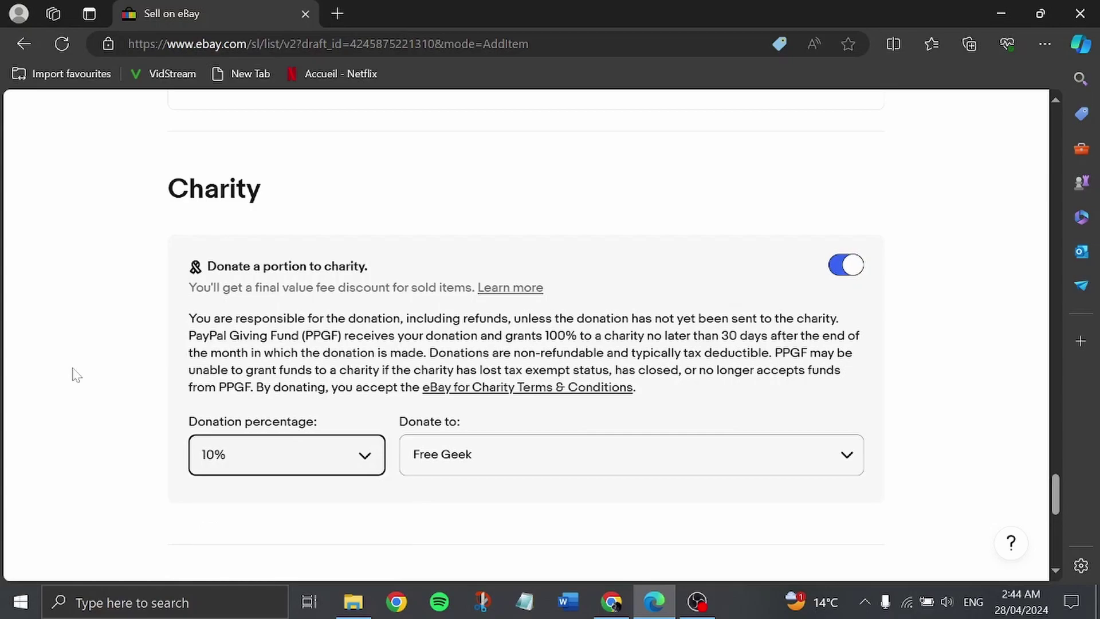
click(113, 372)
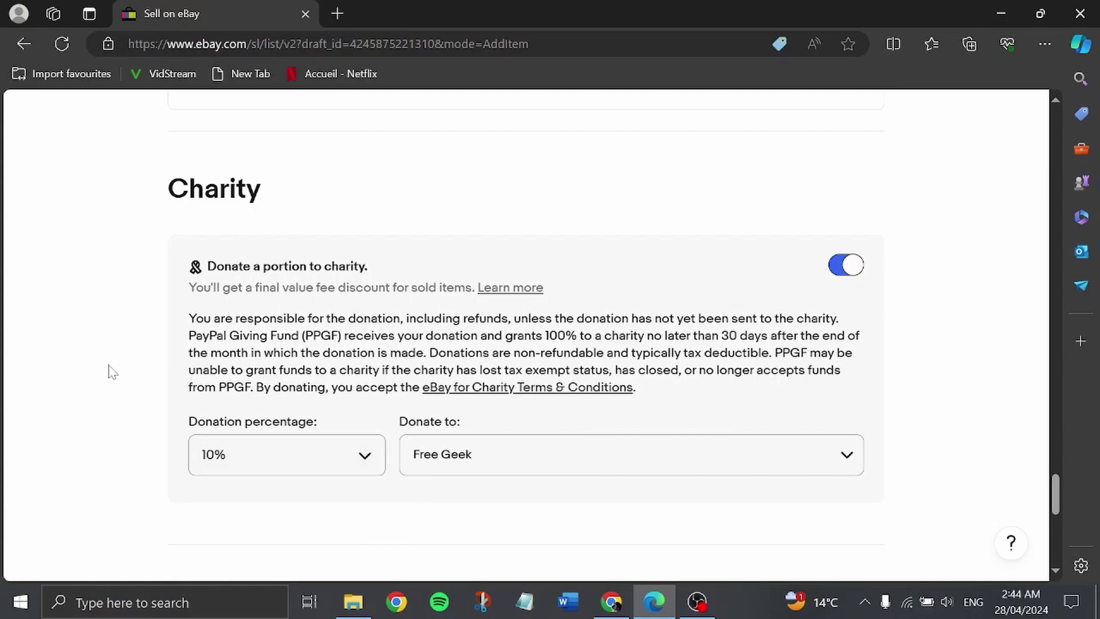
scroll(112, 371, down, 3)
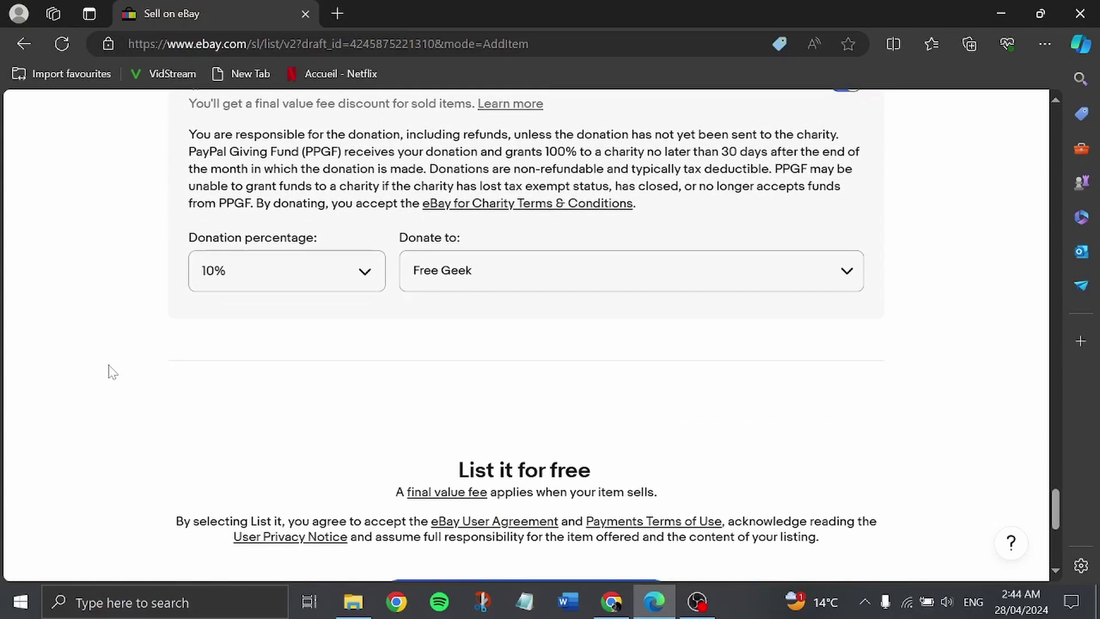
click(320, 270)
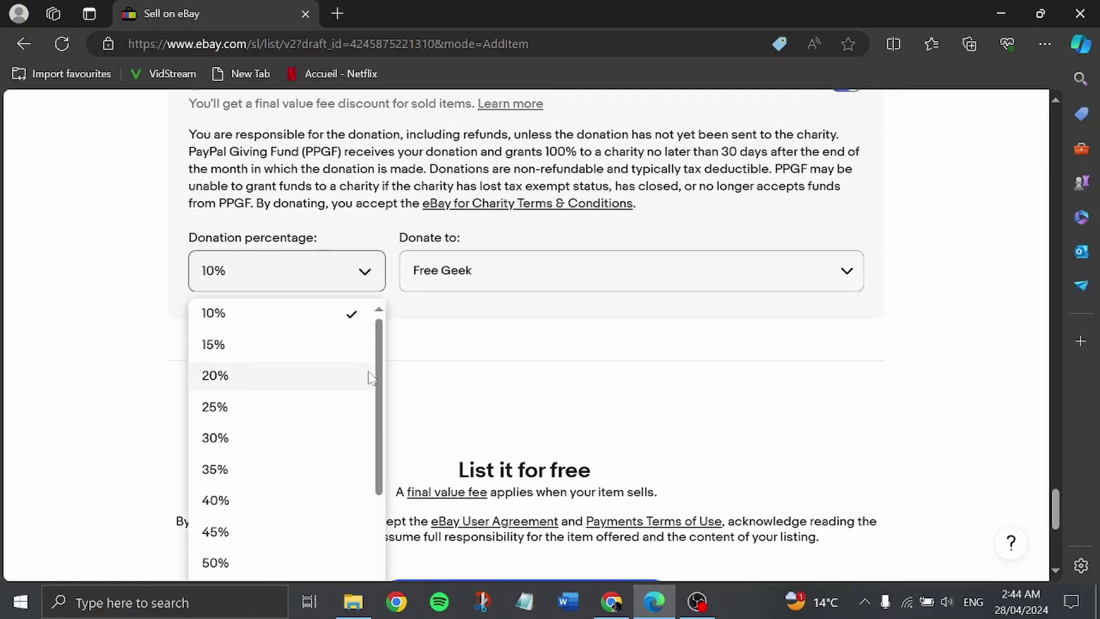
scroll(378, 378, down, 1)
drag(378, 379, 380, 527)
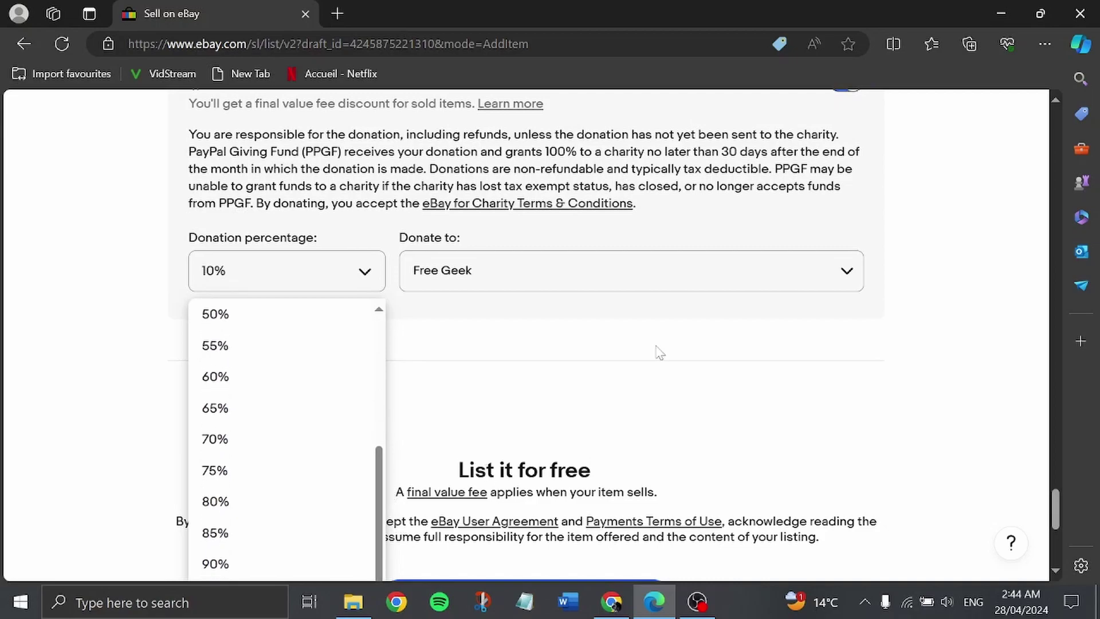
click(569, 272)
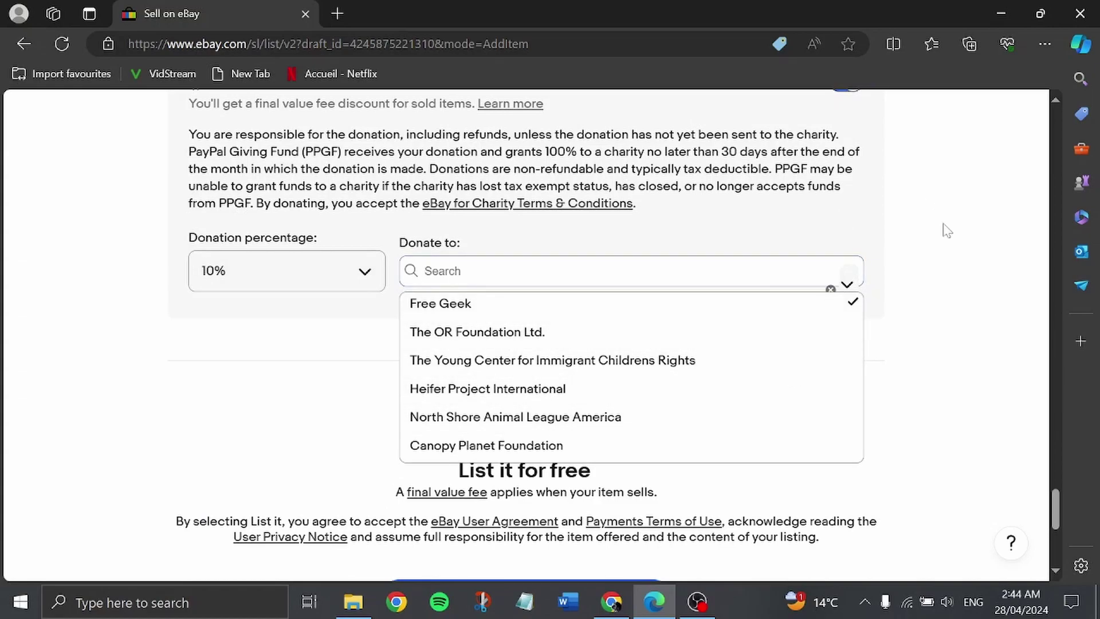
scroll(946, 231, up, 1)
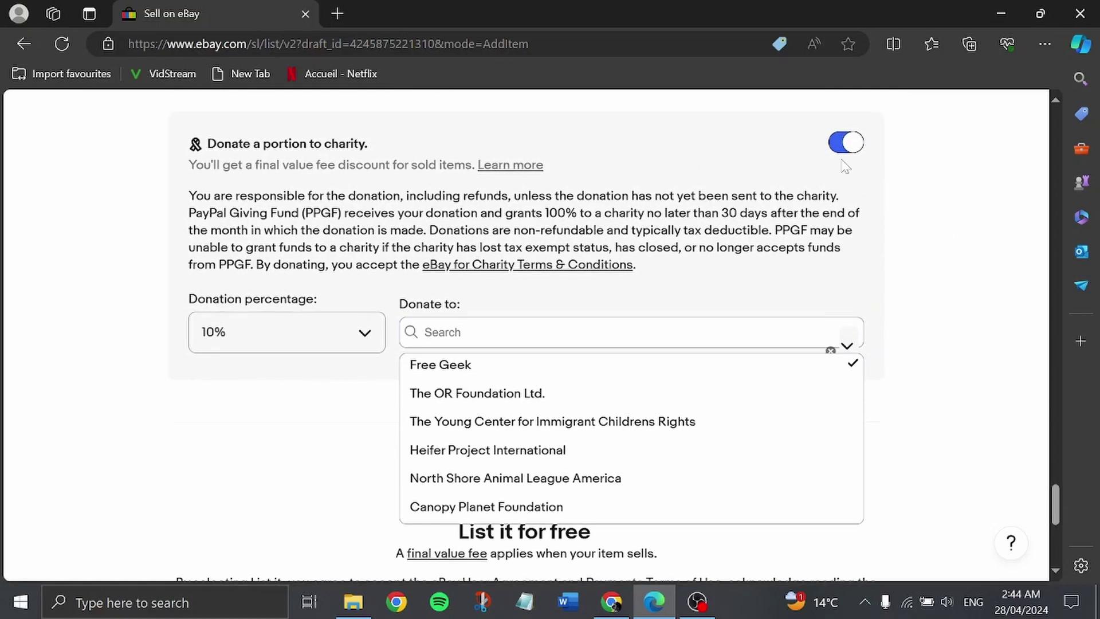
click(847, 142)
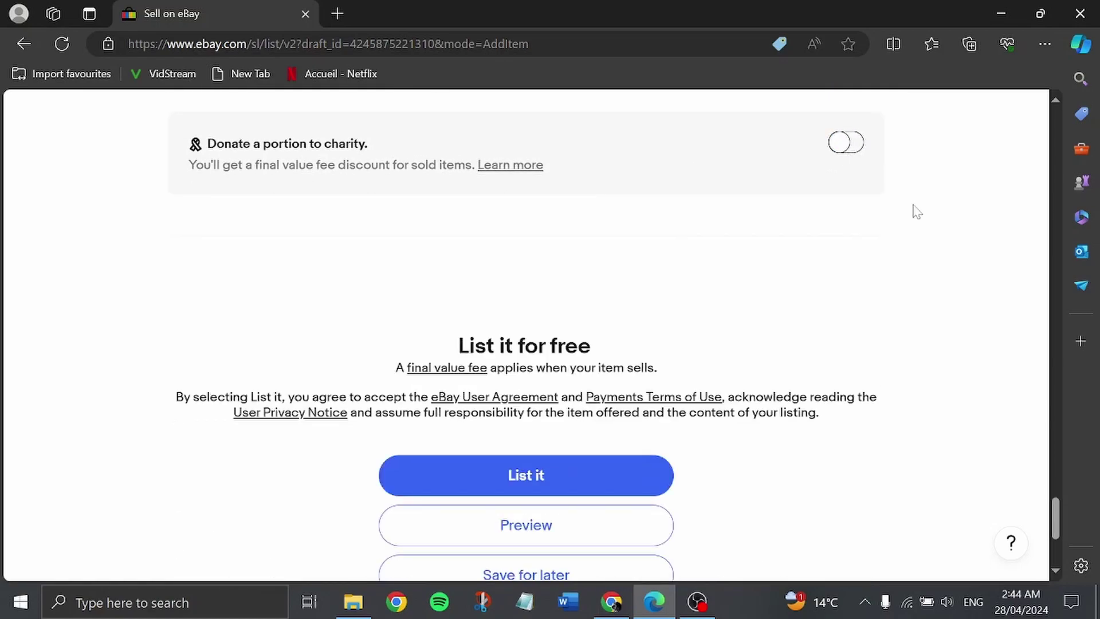
scroll(918, 213, down, 2)
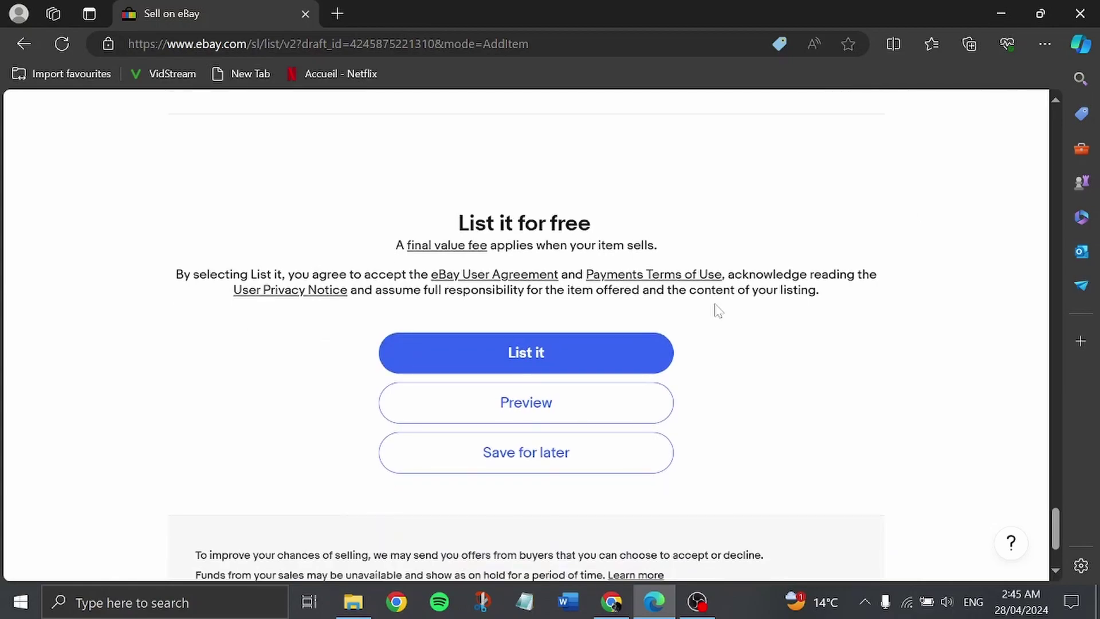
scroll(607, 398, up, 4)
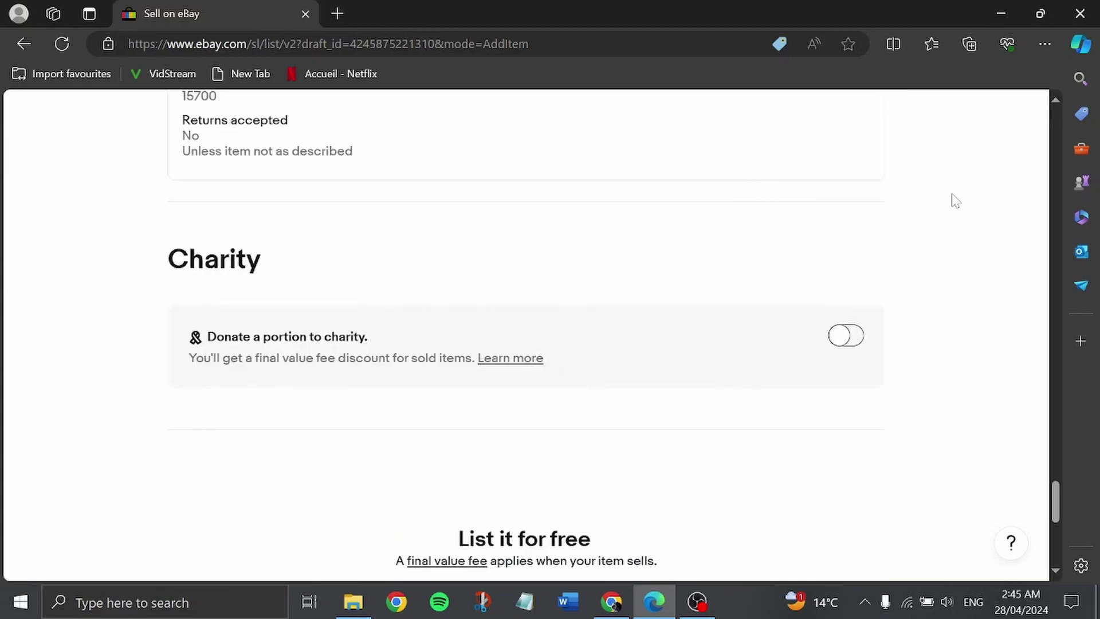
scroll(956, 202, down, 3)
scroll(956, 202, down, 2)
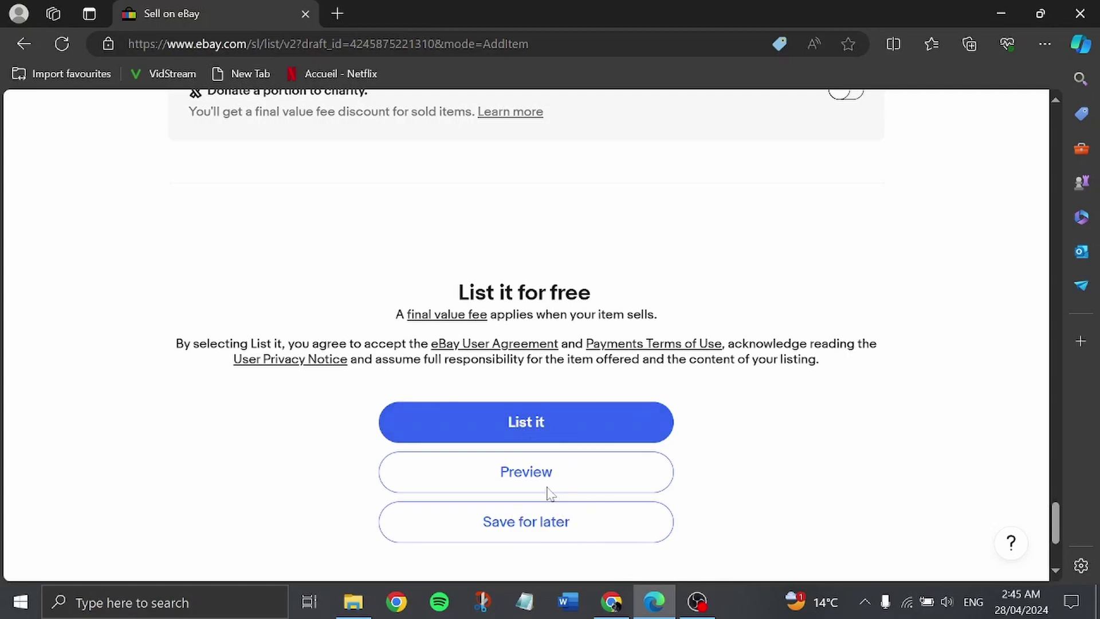
click(531, 479)
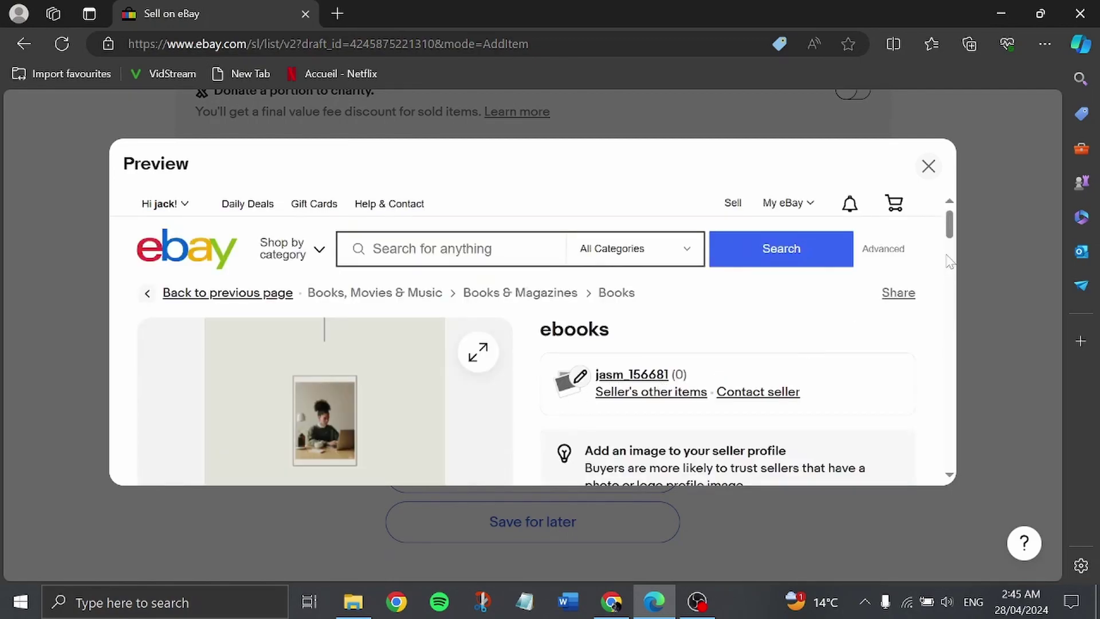
mouse_move(949, 225)
mouse_down()
mouse_move(964, 272)
mouse_move(957, 306)
mouse_move(946, 222)
mouse_up()
click(929, 166)
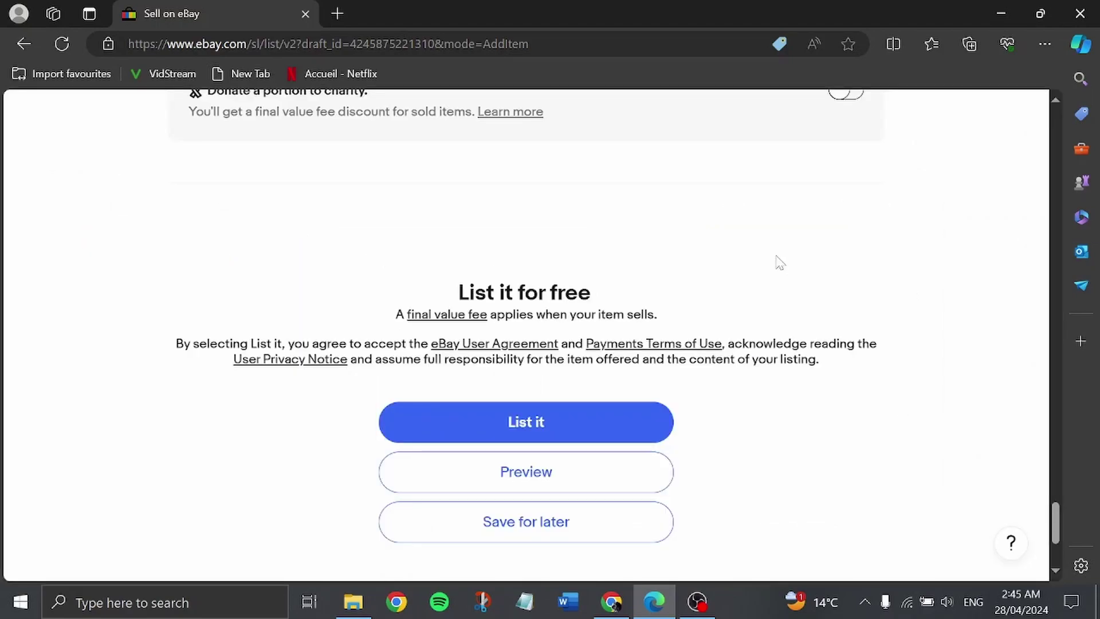
- Try to publish the listing, then open the flagged Book Title item specific choices
click(543, 423)
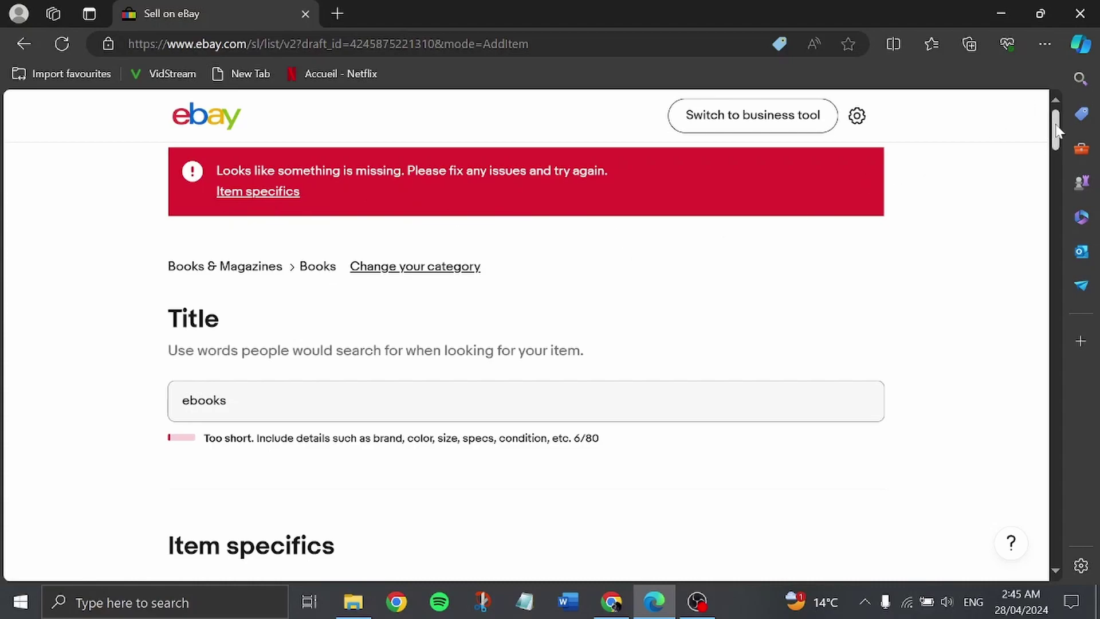
drag(1057, 129, 1057, 178)
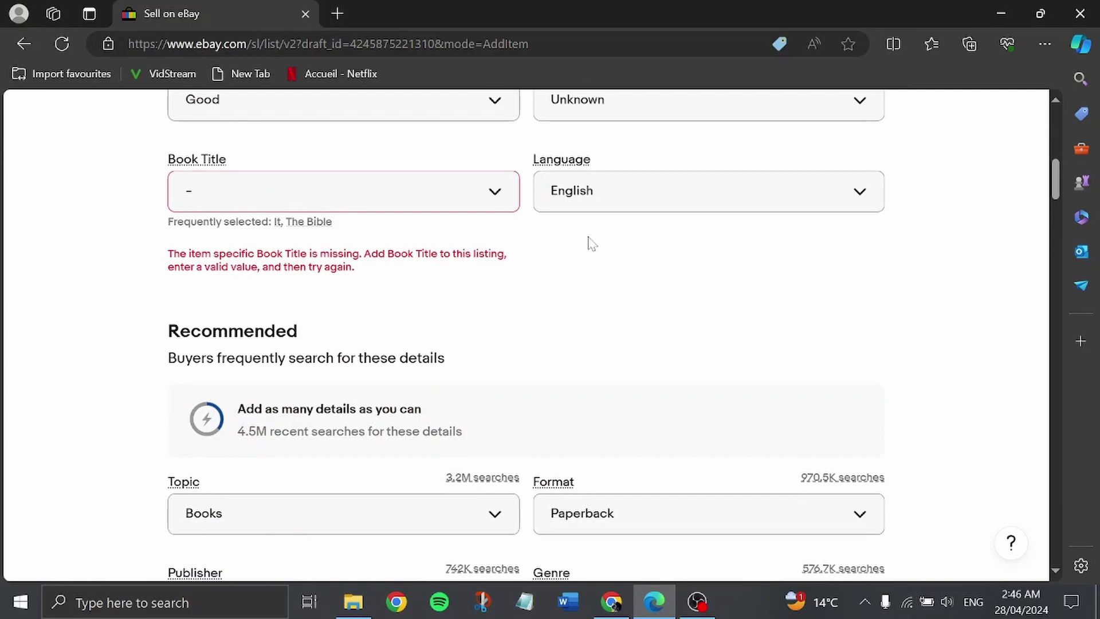
click(445, 197)
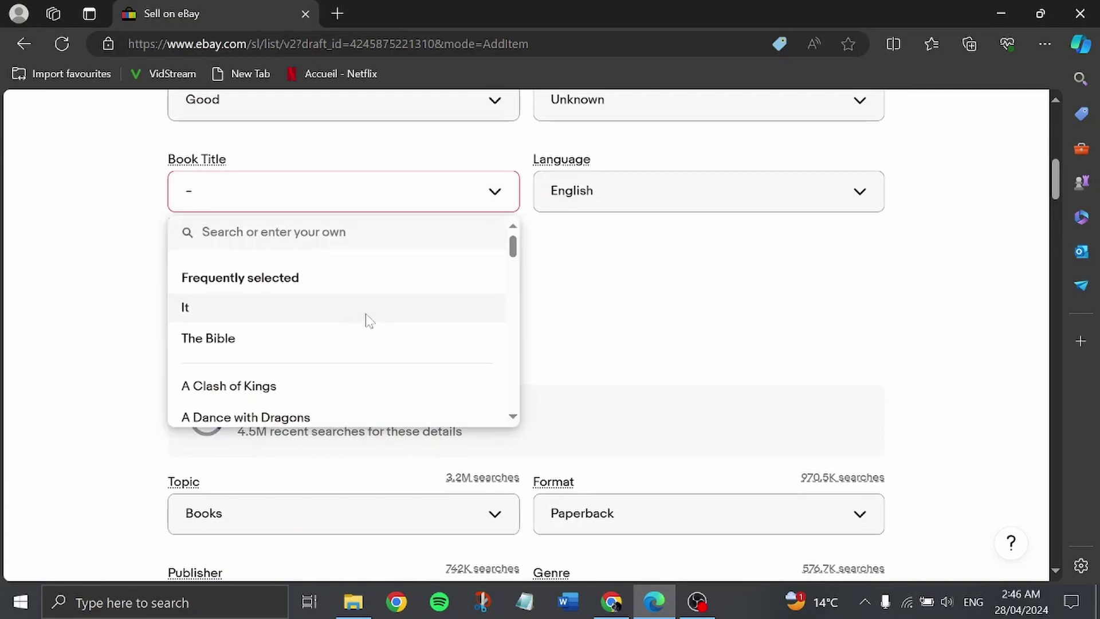